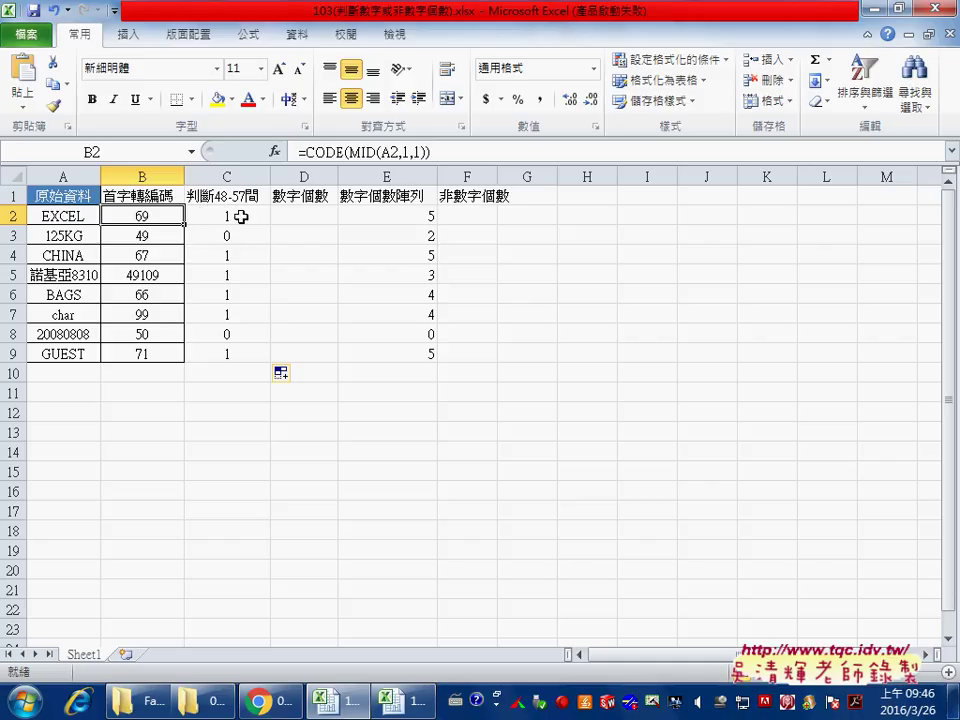
- Select C2 and begin editing its IFERROR/CODE/MID digit-check formula in the formula bar
{"action": "left_click", "coordinate": [241, 216]}
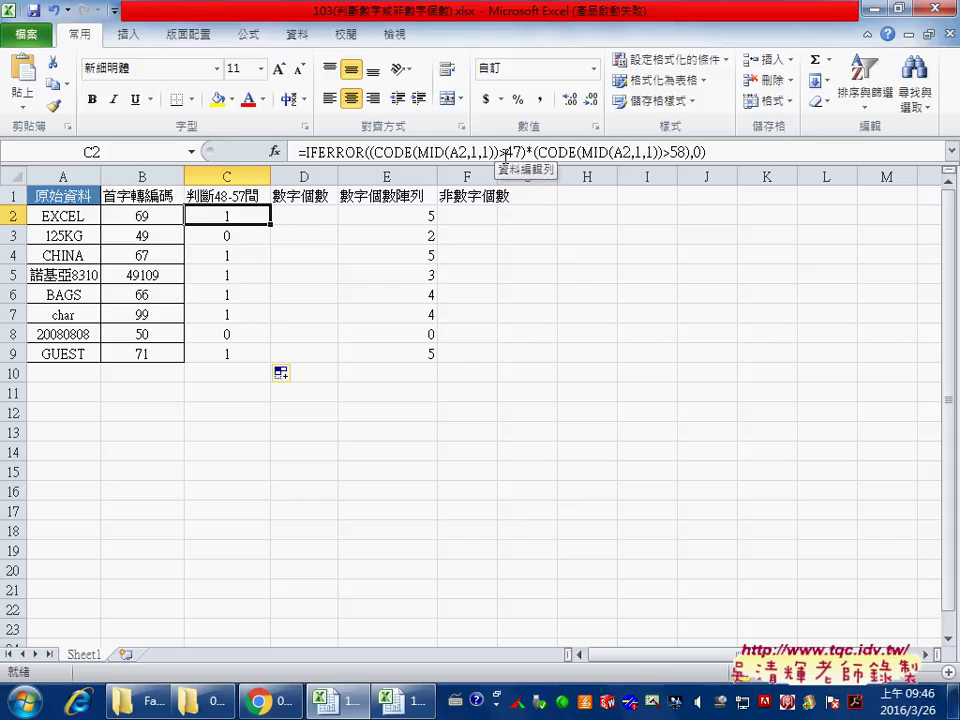
{"action": "left_click", "coordinate": [765, 160]}
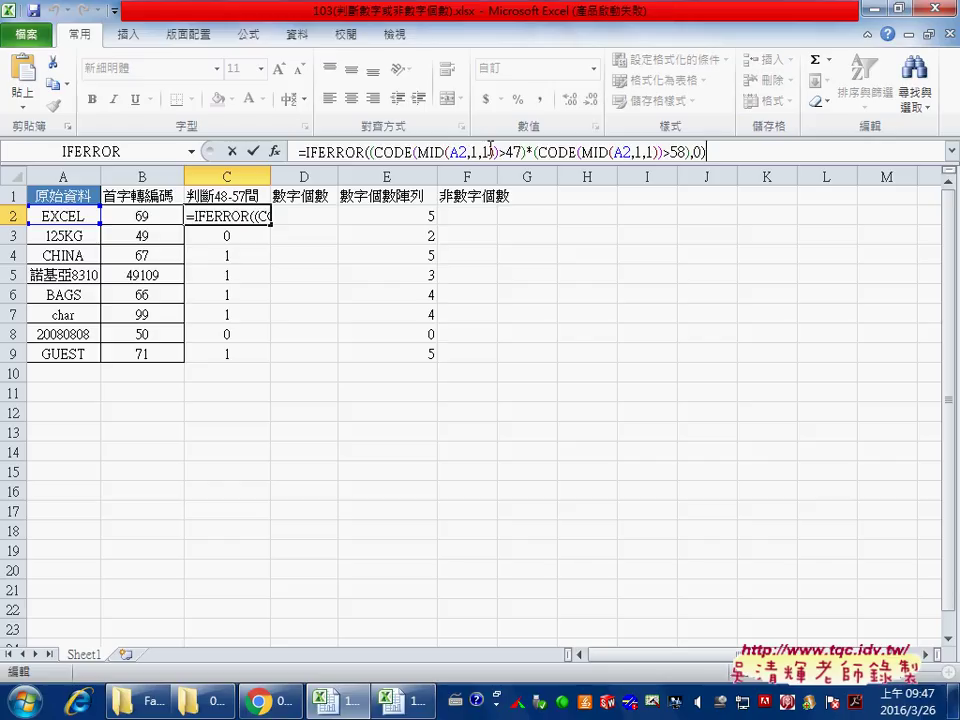
- Change C2's comparison before 58 to '<' and fill the formula down to C9
{"action": "left_click_drag", "start_coordinate": [663, 152], "coordinate": [677, 152]}
{"action": "type", "text": "<"}
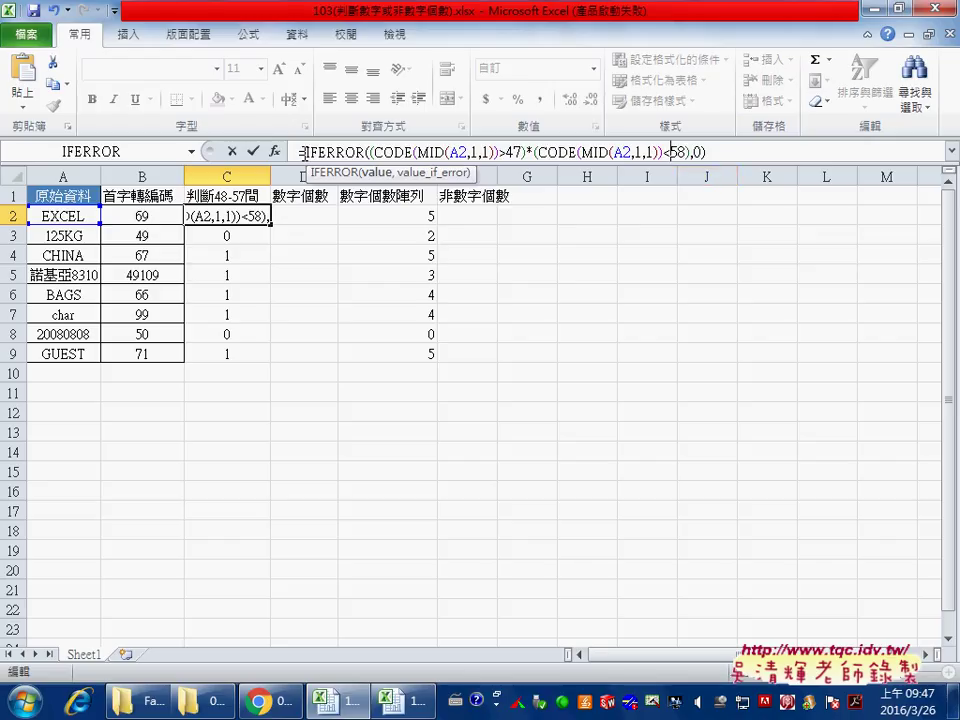
{"action": "left_click", "coordinate": [255, 154]}
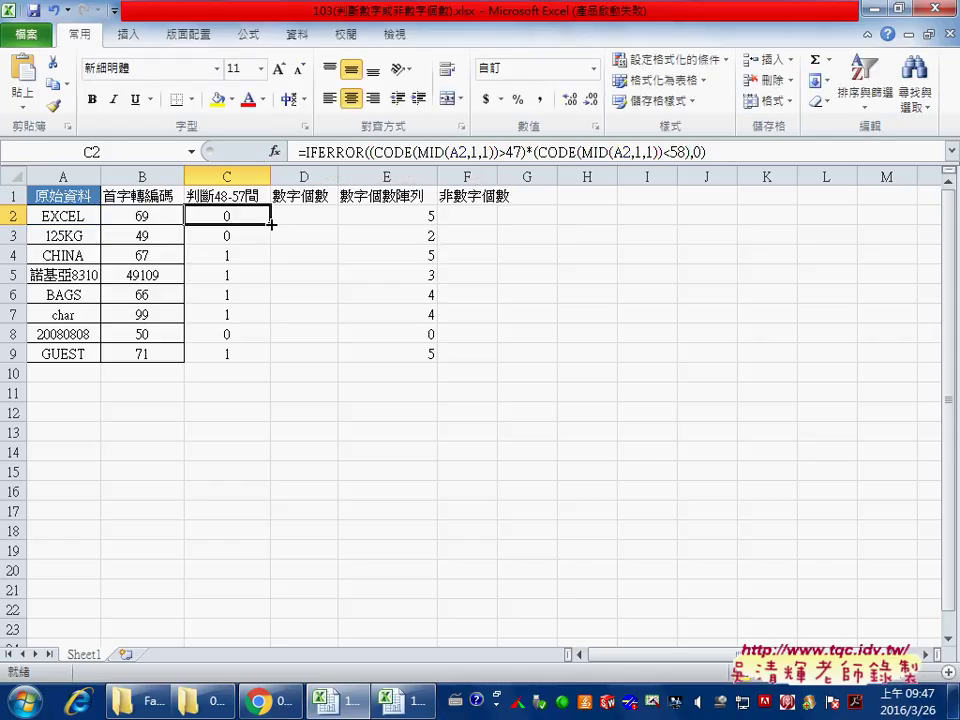
{"action": "left_click_drag", "start_coordinate": [271, 223], "coordinate": [268, 362]}
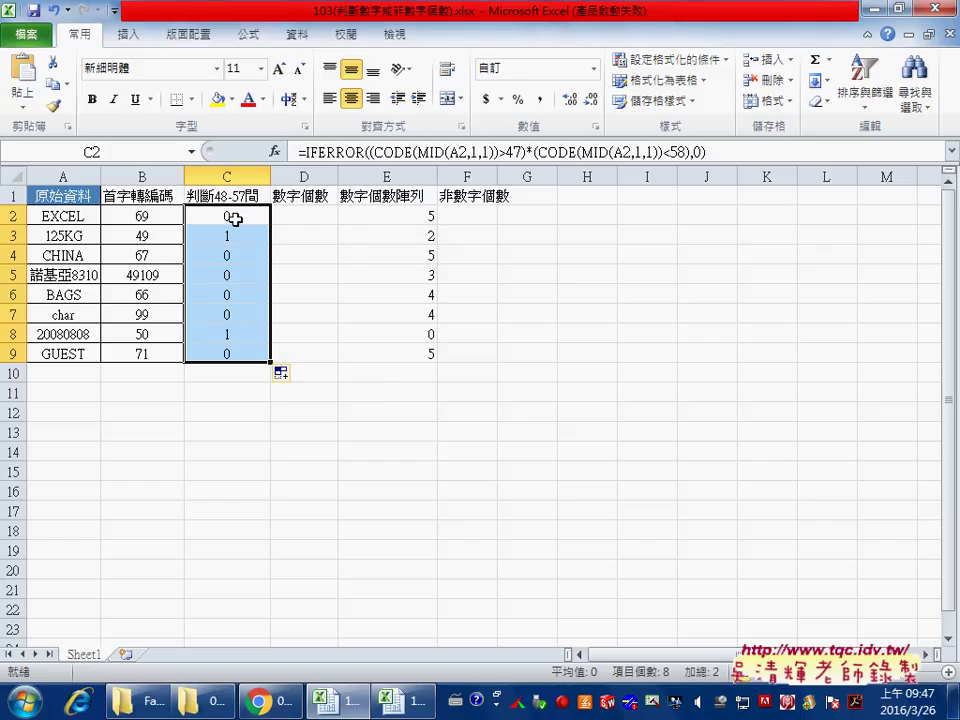
- Check C3's copied formula, then clear the results in C2:C9
{"action": "left_click", "coordinate": [235, 218]}
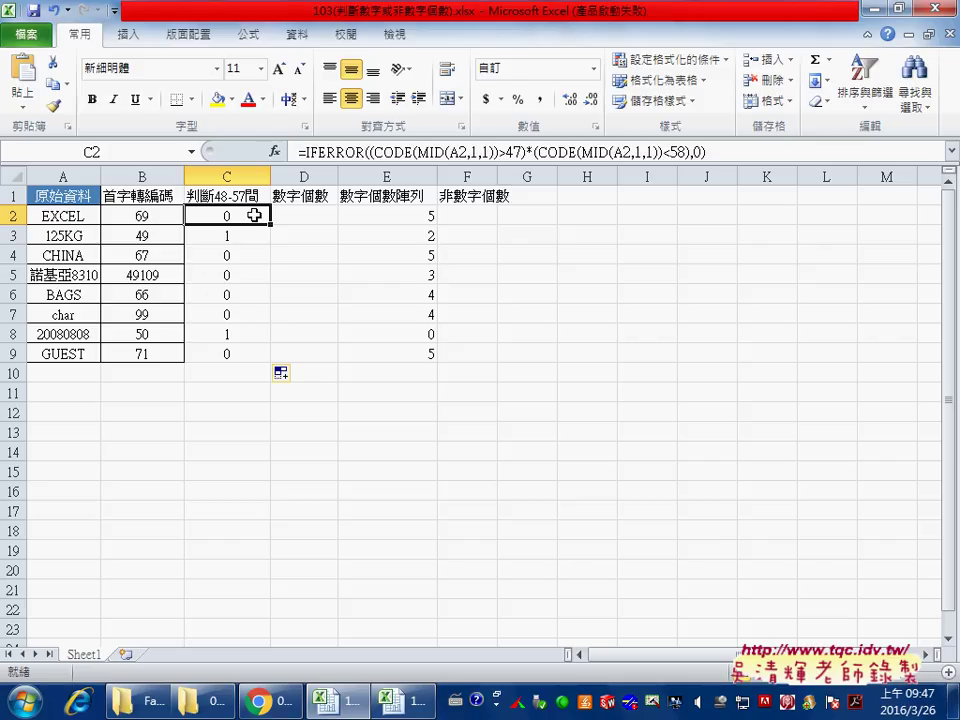
{"action": "left_click", "coordinate": [237, 236]}
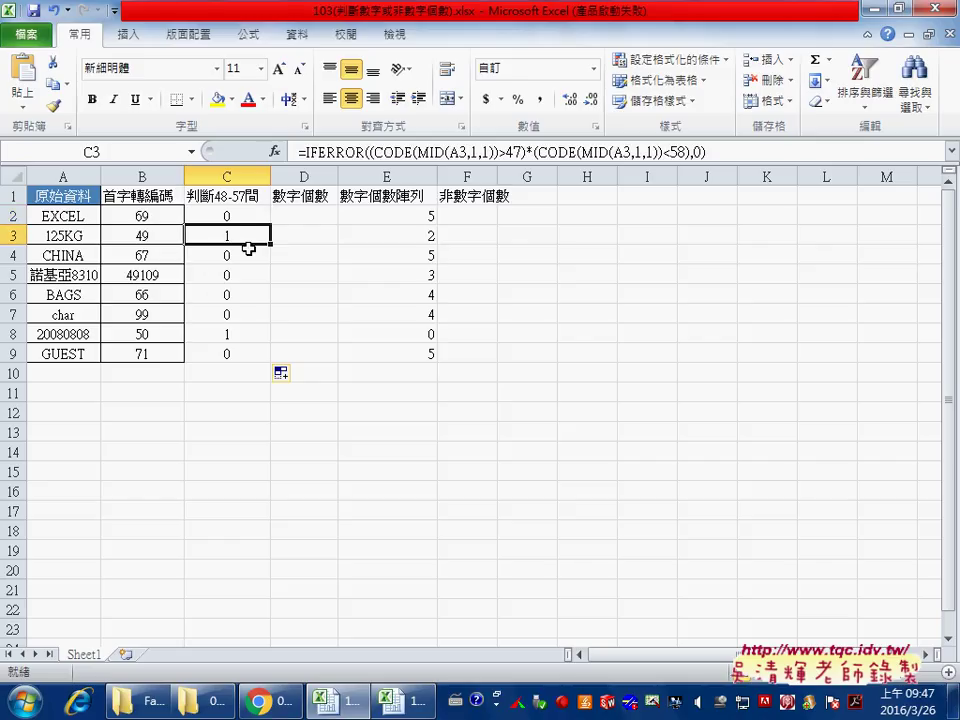
{"action": "left_click_drag", "start_coordinate": [252, 212], "coordinate": [241, 345]}
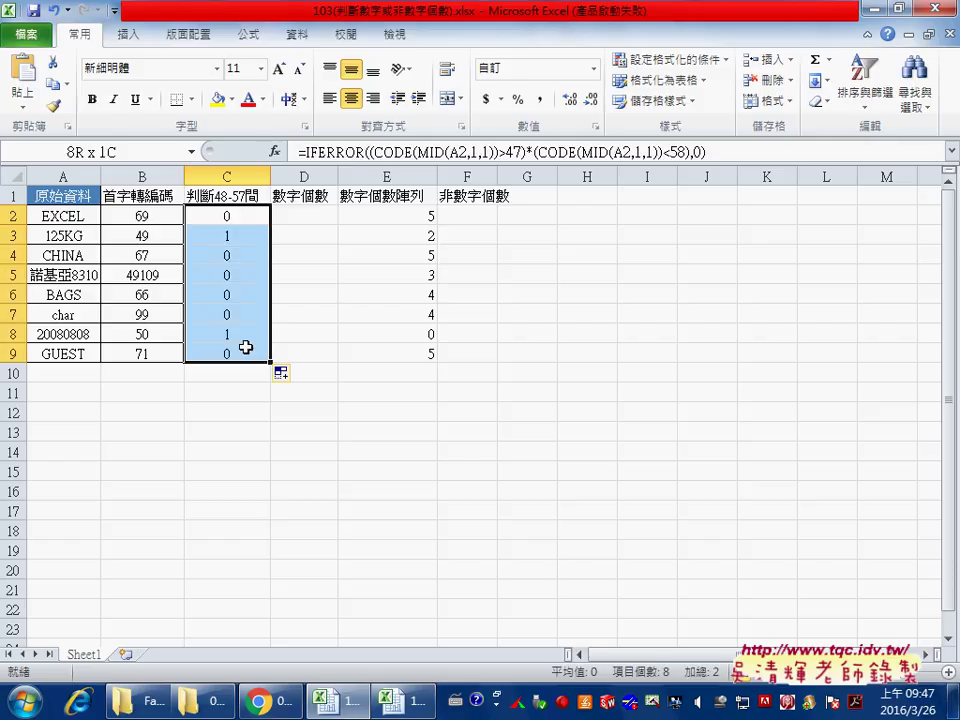
{"action": "key", "text": "Delete"}
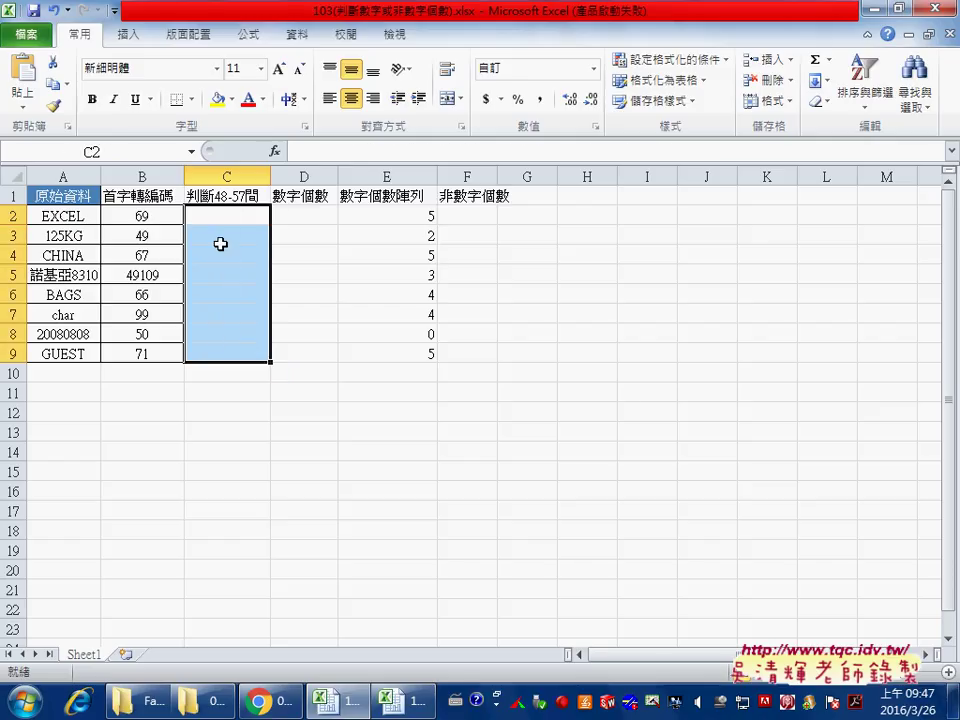
- Select C2 and dismiss the Insert Function dialog without inserting anything
{"action": "left_click", "coordinate": [228, 216]}
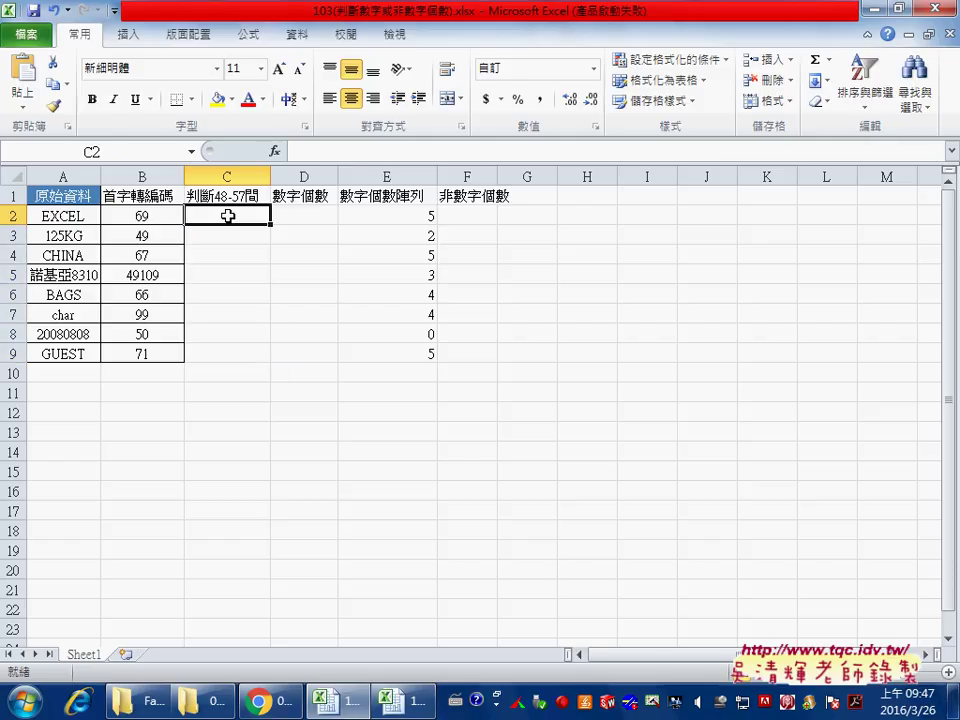
{"action": "left_click", "coordinate": [275, 151]}
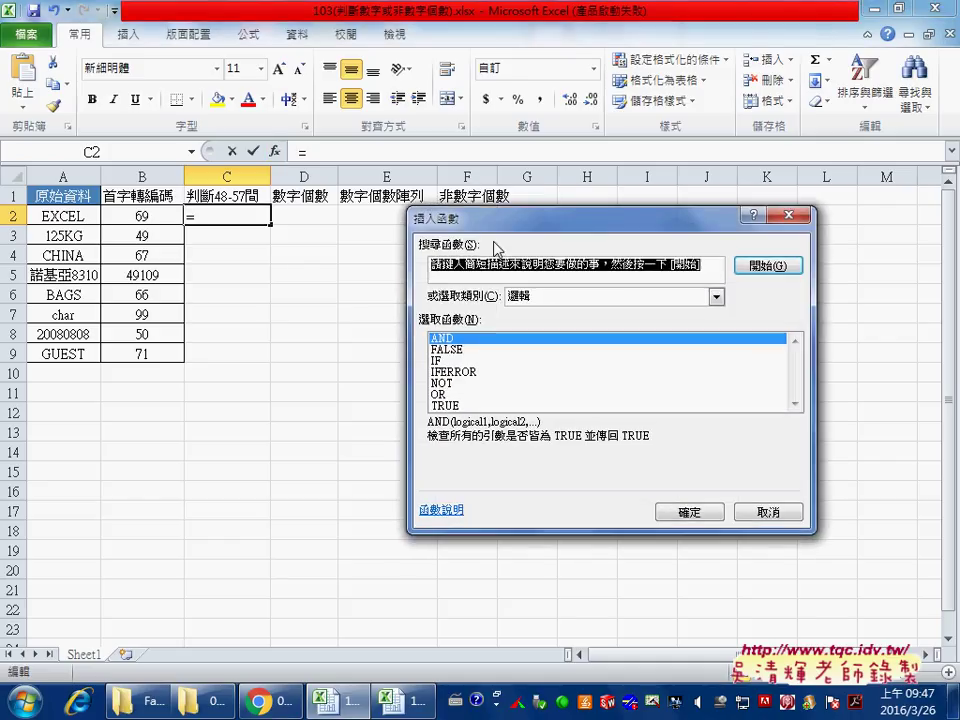
{"action": "left_click_drag", "start_coordinate": [517, 218], "coordinate": [482, 138]}
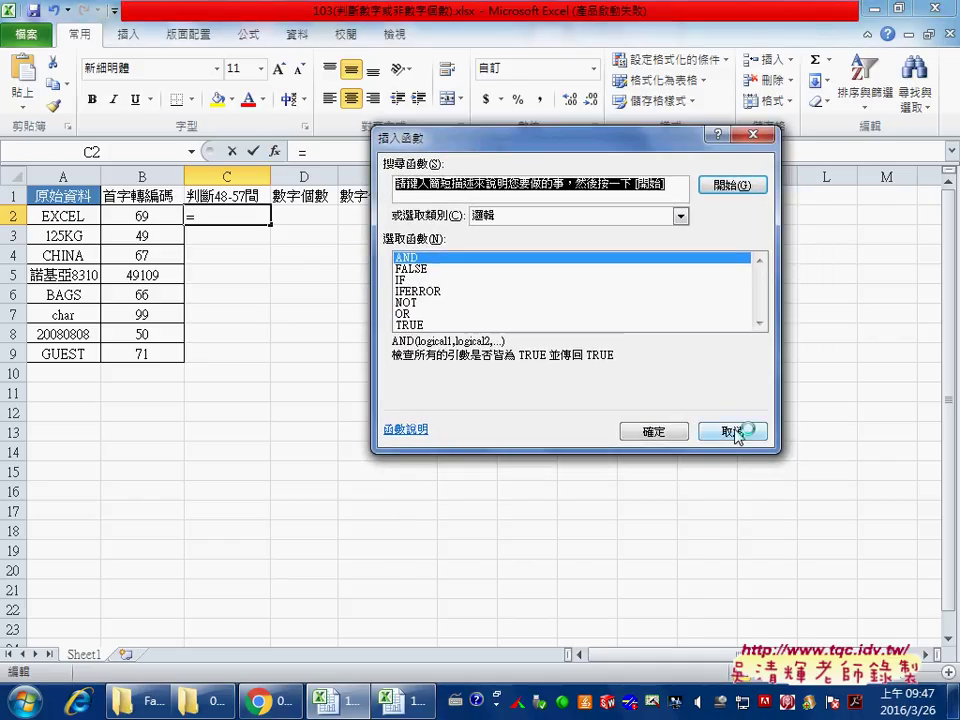
{"action": "left_click", "coordinate": [735, 433]}
- Copy the text CODE(MID(A2,1,1)) from B2's formula, leaving B2 unchanged
{"action": "left_click", "coordinate": [144, 216]}
{"action": "left_click", "coordinate": [425, 151]}
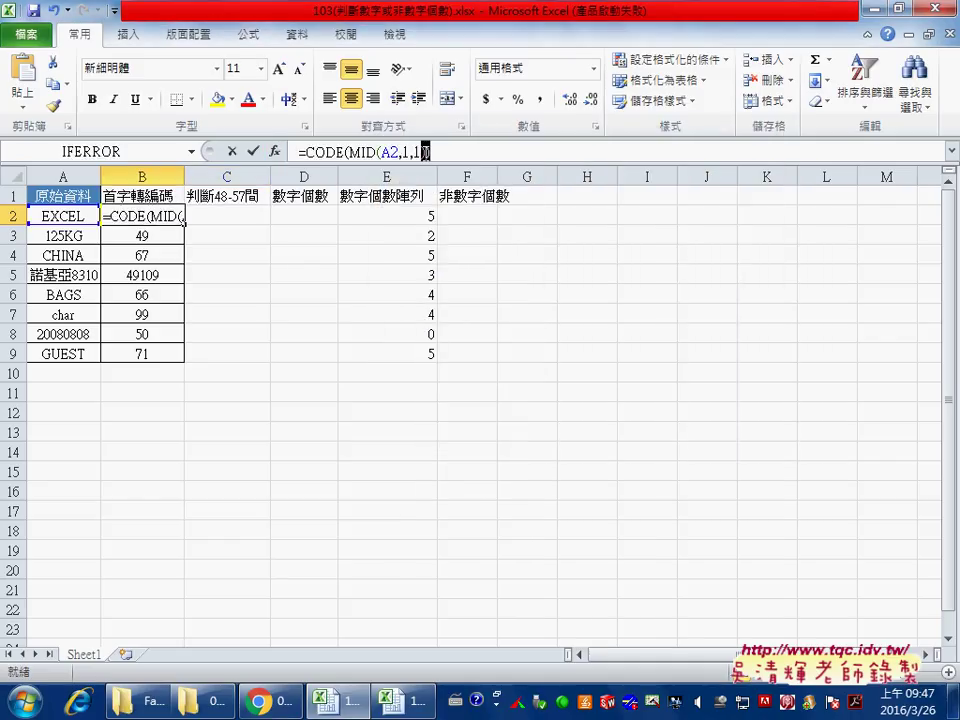
{"action": "left_click_drag", "start_coordinate": [430, 151], "coordinate": [306, 151]}
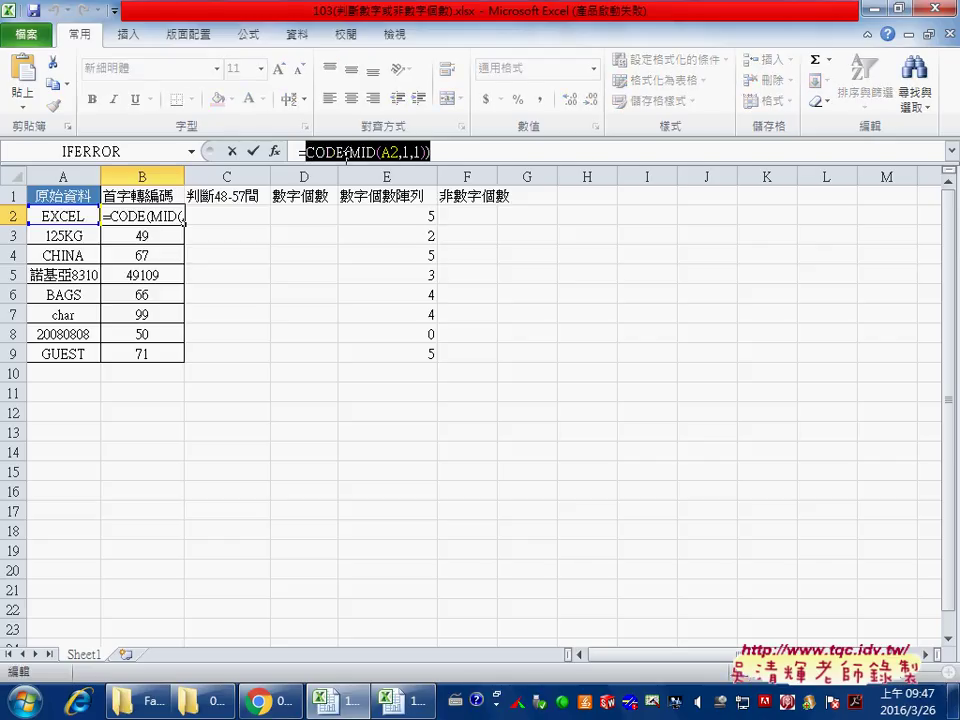
{"action": "right_click", "coordinate": [346, 151]}
{"action": "left_click", "coordinate": [398, 186]}
{"action": "left_click", "coordinate": [231, 151]}
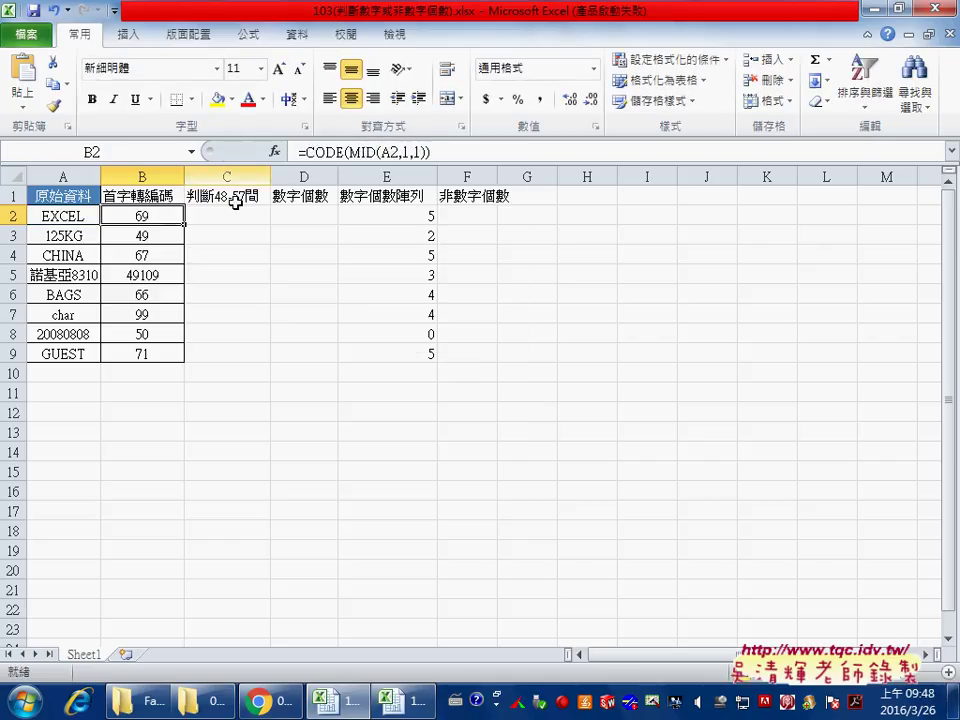
- Enter =CODE(MID(A2,1,1)) in C2 and bring up the ASCII table in Google Docs
{"action": "left_click", "coordinate": [227, 216]}
{"action": "left_click", "coordinate": [347, 151]}
{"action": "right_click", "coordinate": [347, 151]}
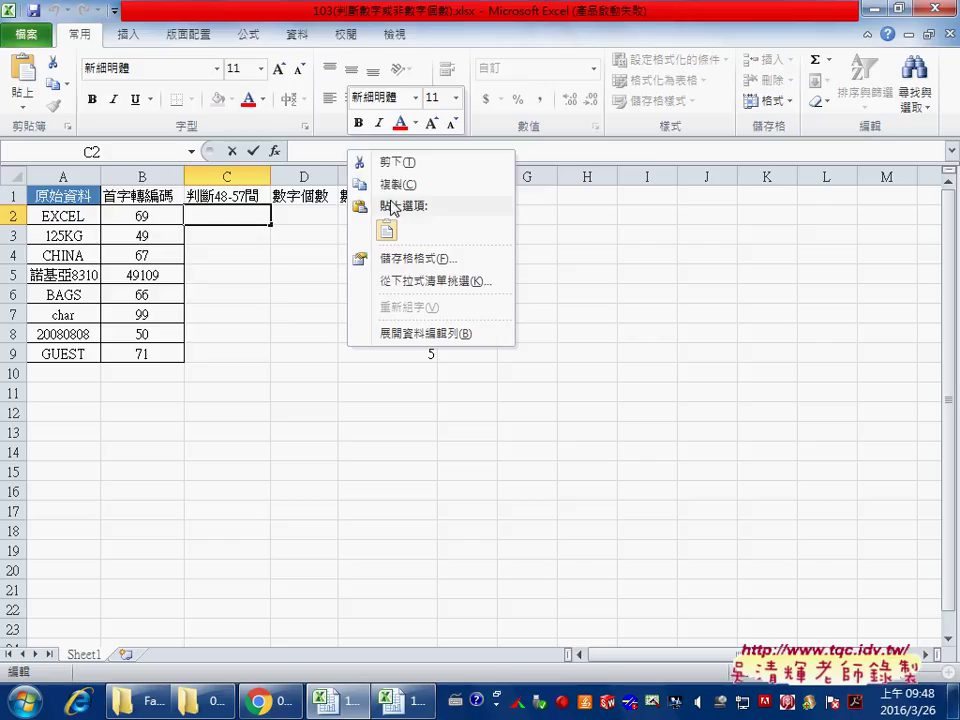
{"action": "left_click", "coordinate": [386, 231]}
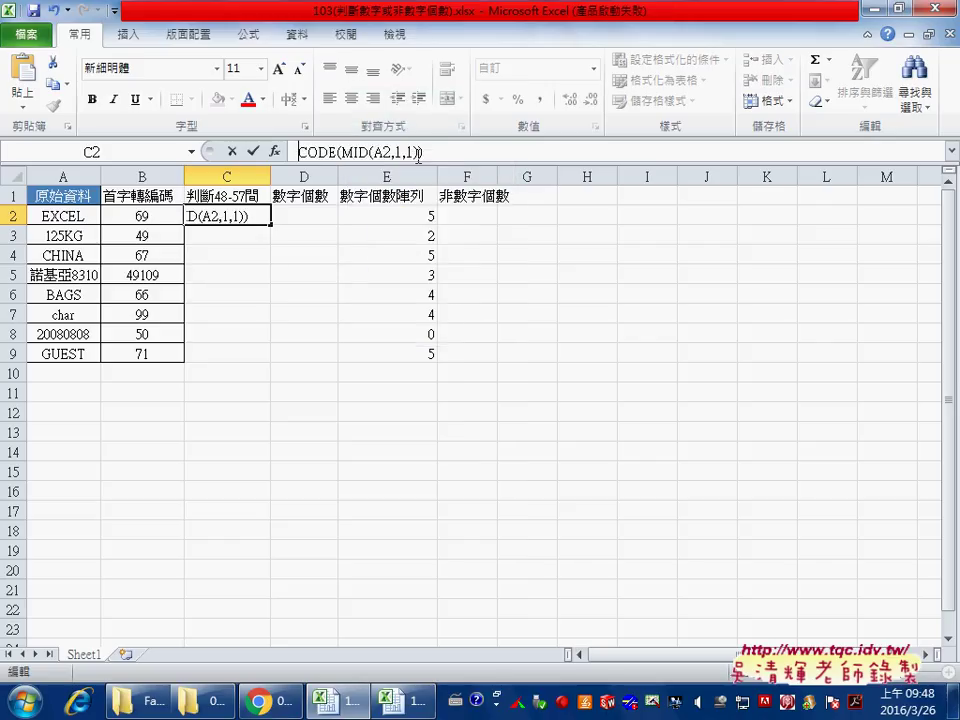
{"action": "type", "text": "="}
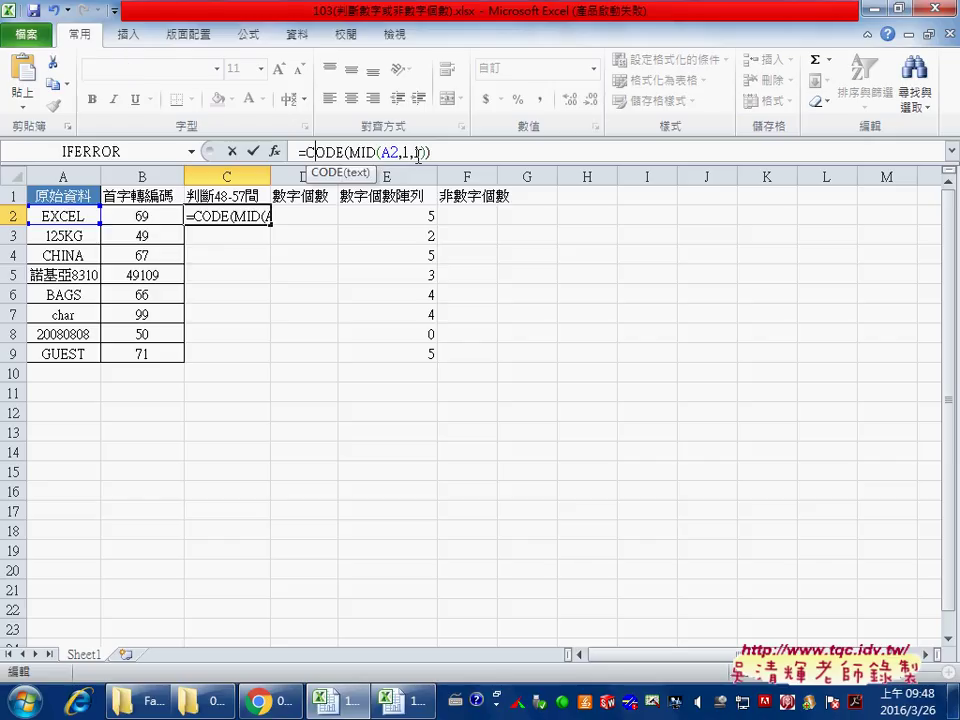
{"action": "left_click", "coordinate": [418, 152]}
{"action": "key", "text": "Right"}
{"action": "key", "text": "Right"}
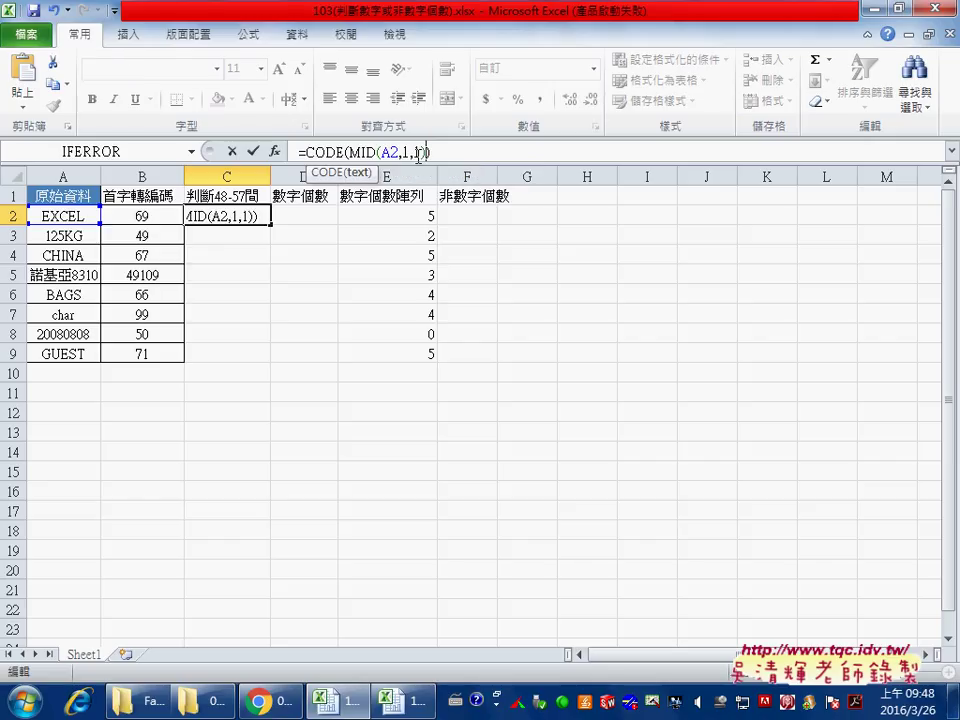
{"action": "key", "text": "Right"}
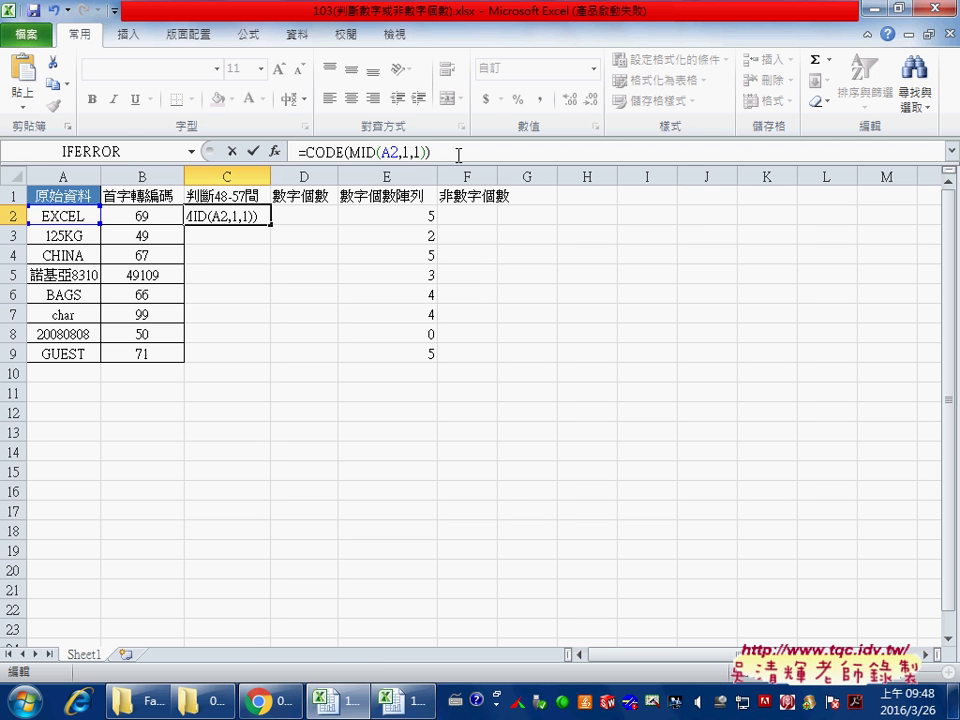
{"action": "left_click", "coordinate": [352, 628]}
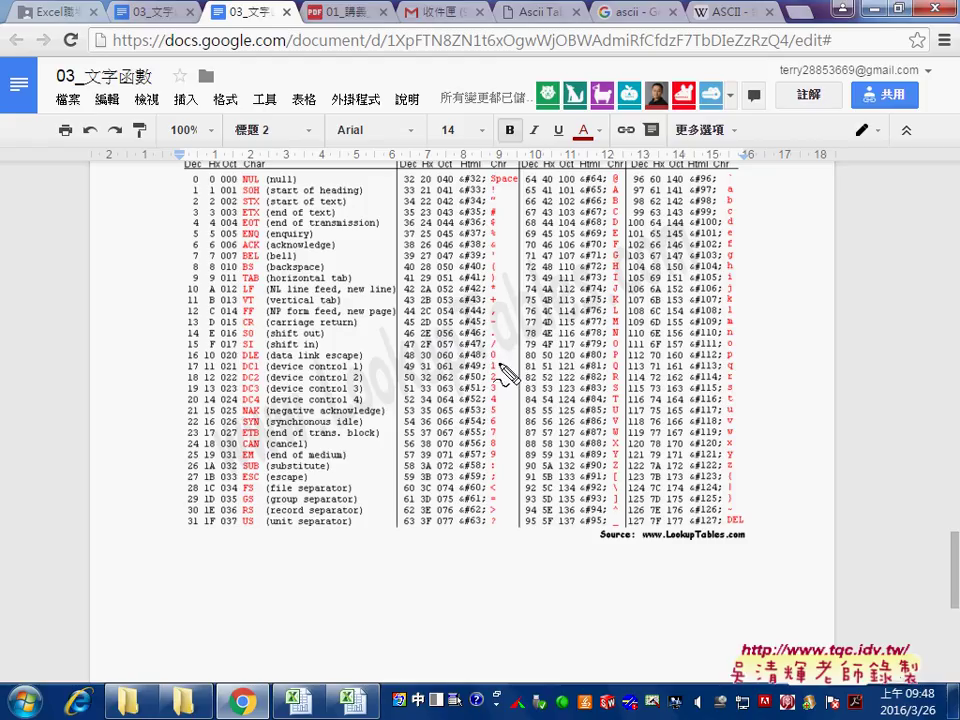
- Mark digit codes 48–57 in the ASCII table, clear the marks, and return to Excel
{"action": "mouse_move", "coordinate": [488, 345]}
{"action": "left_mouse_down"}
{"action": "mouse_move", "coordinate": [508, 346]}
{"action": "mouse_move", "coordinate": [514, 364]}
{"action": "mouse_move", "coordinate": [512, 530]}
{"action": "mouse_move", "coordinate": [504, 527]}
{"action": "mouse_move", "coordinate": [527, 518]}
{"action": "left_mouse_up"}
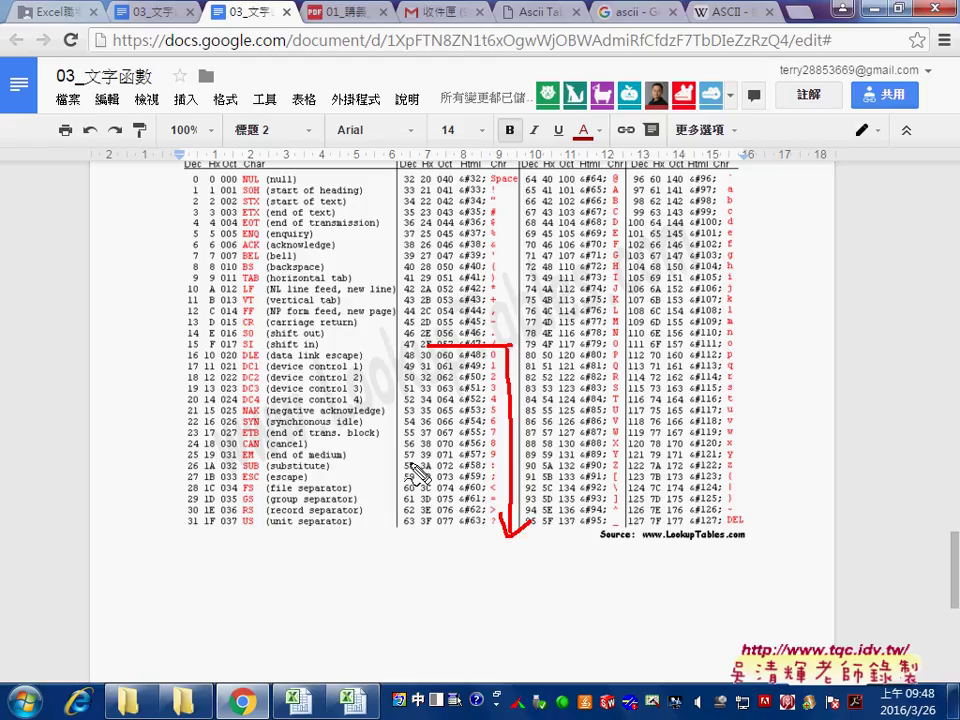
{"action": "mouse_move", "coordinate": [404, 466]}
{"action": "left_mouse_down"}
{"action": "mouse_move", "coordinate": [560, 467]}
{"action": "mouse_move", "coordinate": [524, 346]}
{"action": "mouse_move", "coordinate": [551, 362]}
{"action": "mouse_move", "coordinate": [516, 355]}
{"action": "mouse_move", "coordinate": [597, 346]}
{"action": "left_mouse_up"}
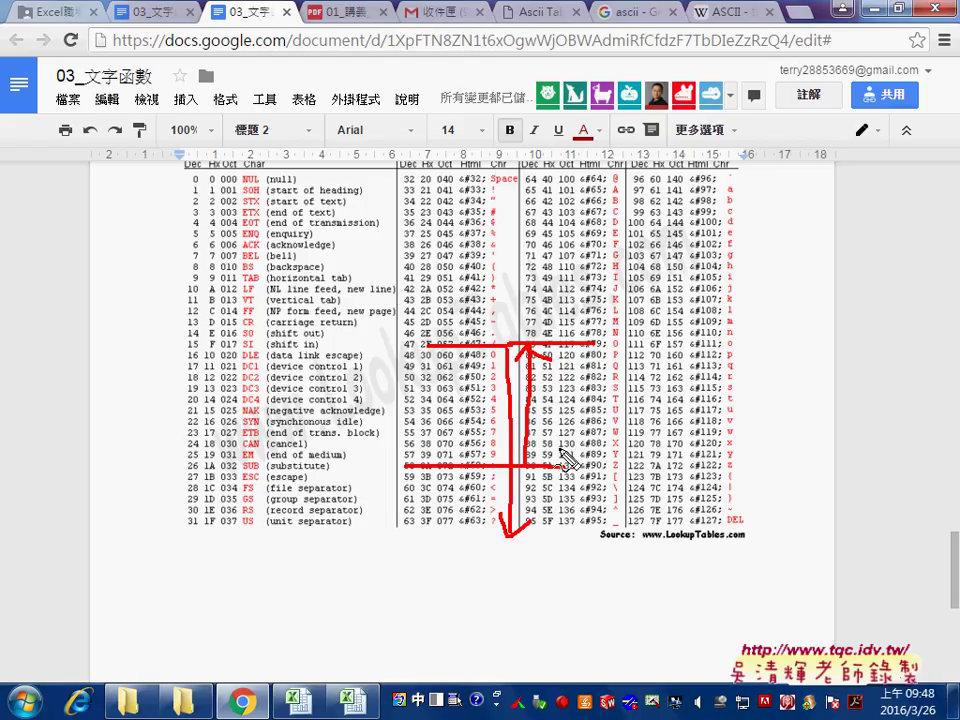
{"action": "key", "text": "Escape"}
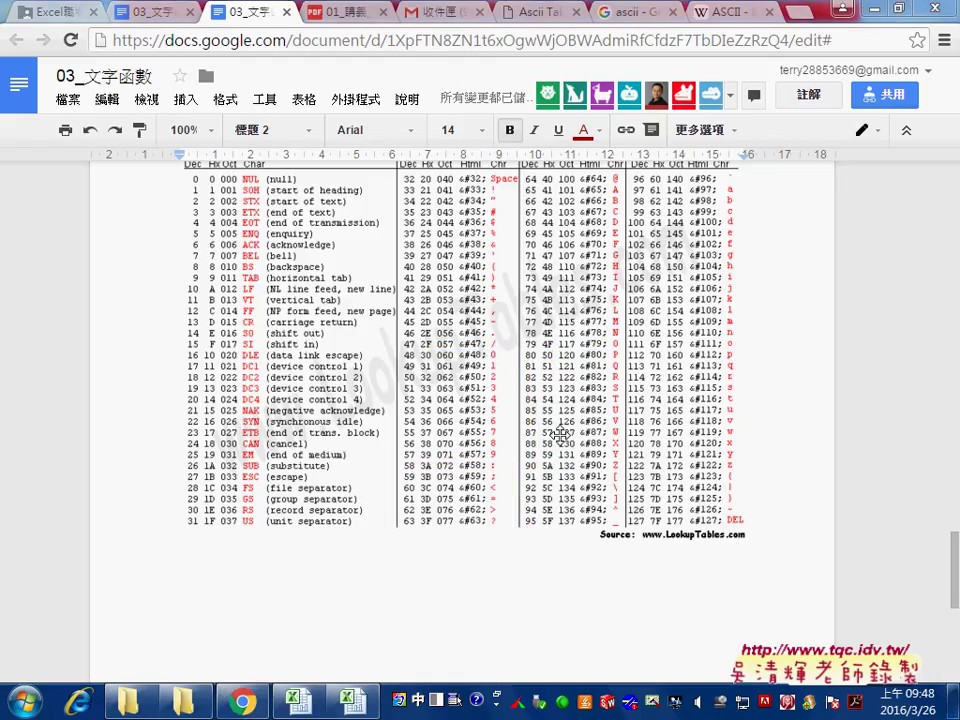
{"action": "left_click", "coordinate": [874, 9]}
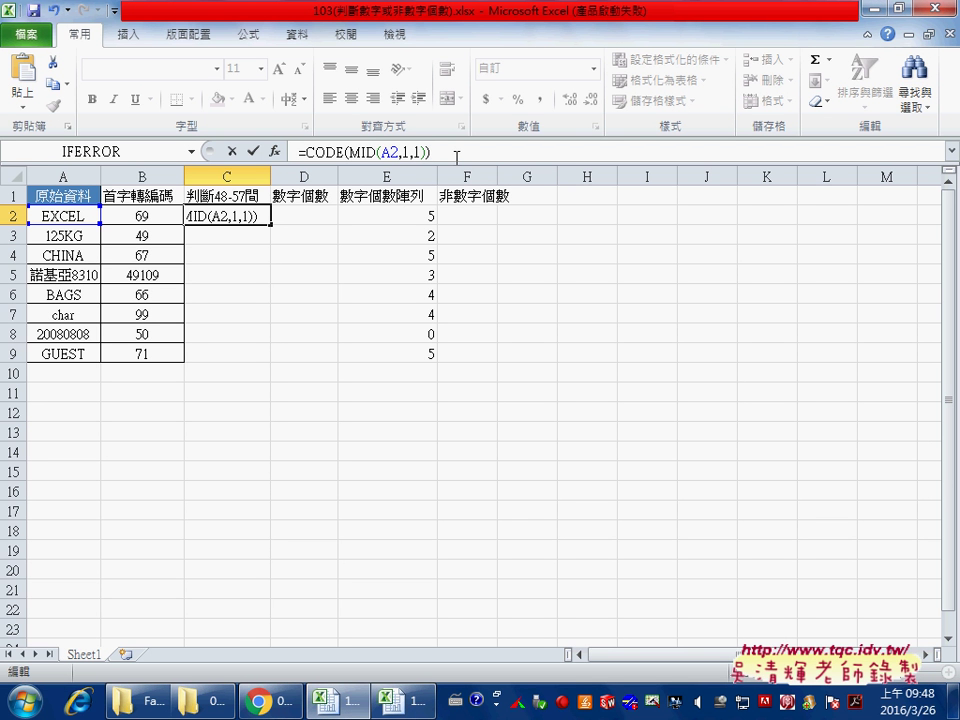
- Make C2 read =(CODE(MID(A2,1,1))>47), wrapped in parentheses
{"action": "type", "text": ">4"}
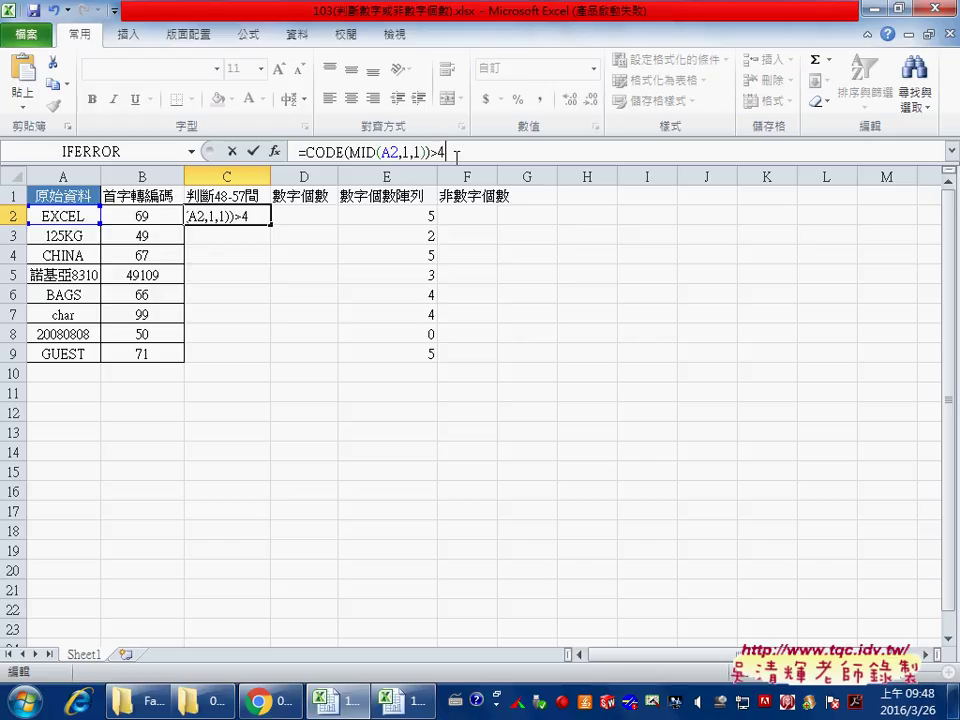
{"action": "type", "text": "7"}
{"action": "left_click", "coordinate": [253, 151]}
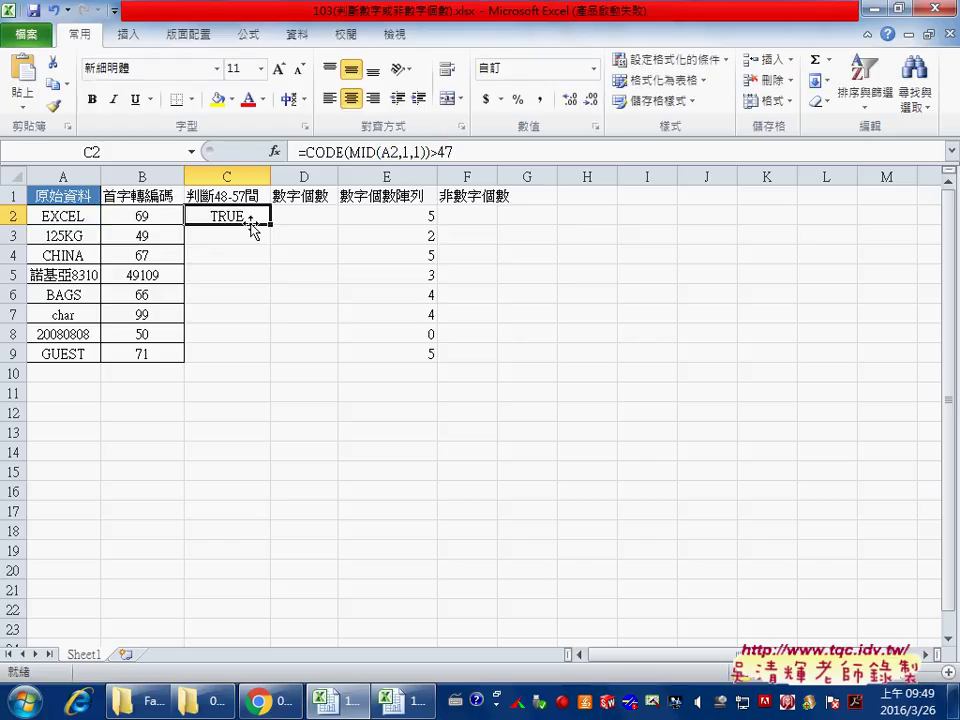
{"action": "left_click", "coordinate": [300, 151]}
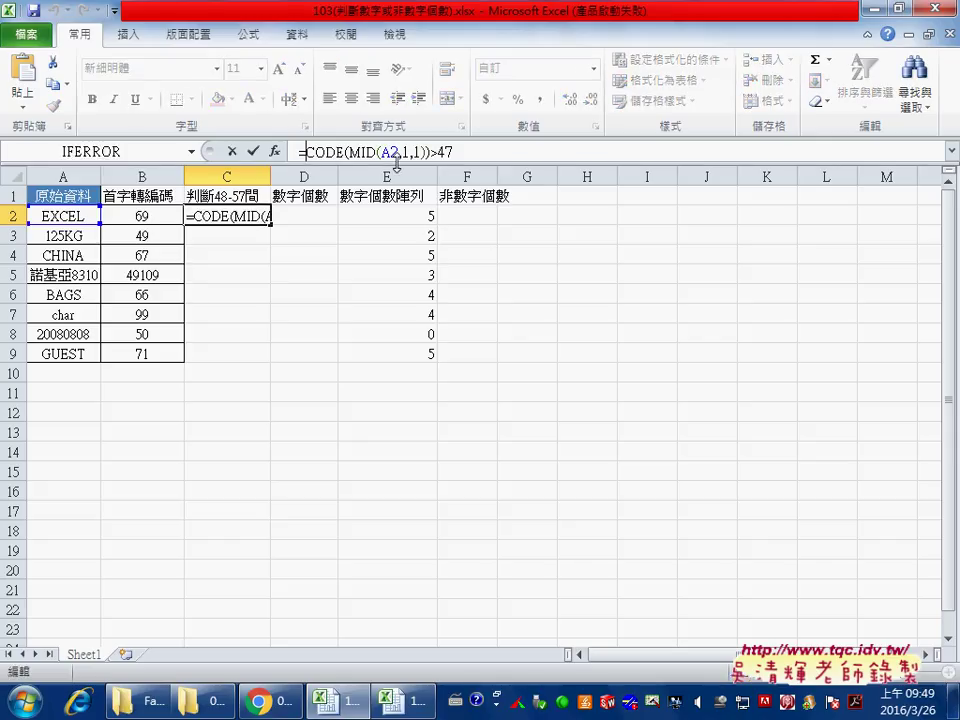
{"action": "type", "text": "("}
{"action": "key", "text": "End"}
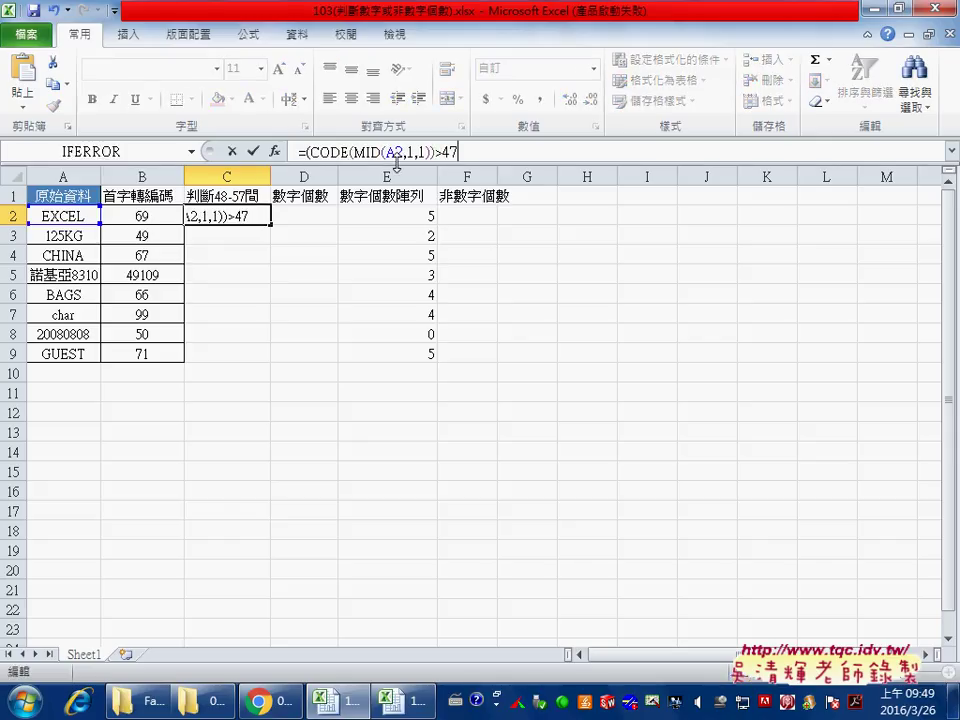
{"action": "type", "text": ")"}
{"action": "left_click", "coordinate": [253, 151]}
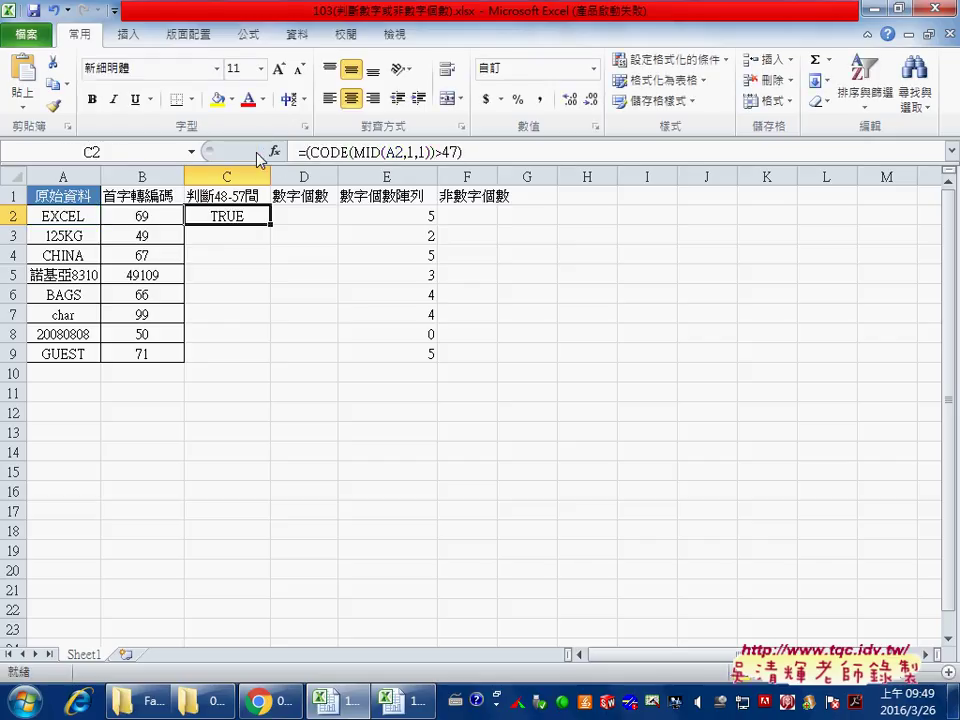
- Append '*' and a copy of the bracketed first-character test to C2's formula
{"action": "left_click", "coordinate": [527, 152]}
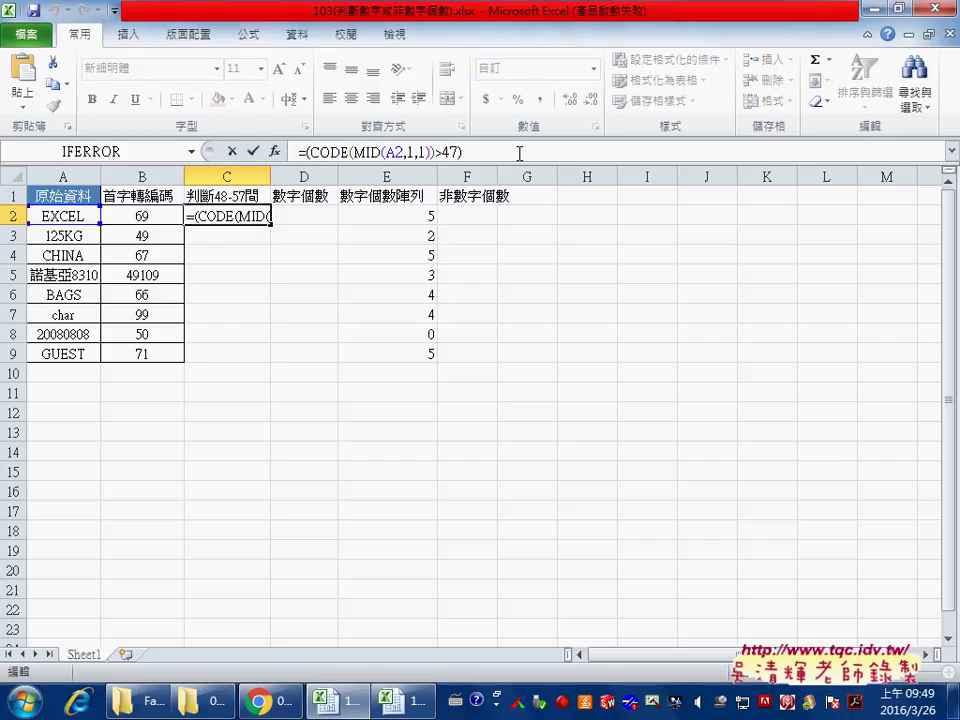
{"action": "type", "text": "*"}
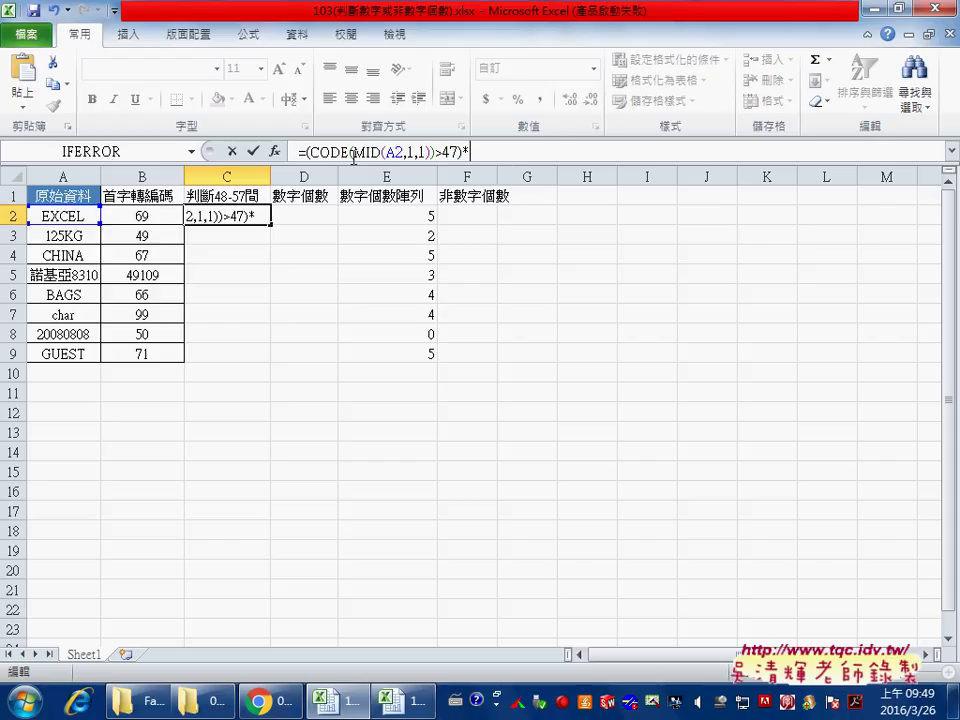
{"action": "left_click_drag", "start_coordinate": [303, 152], "coordinate": [462, 152]}
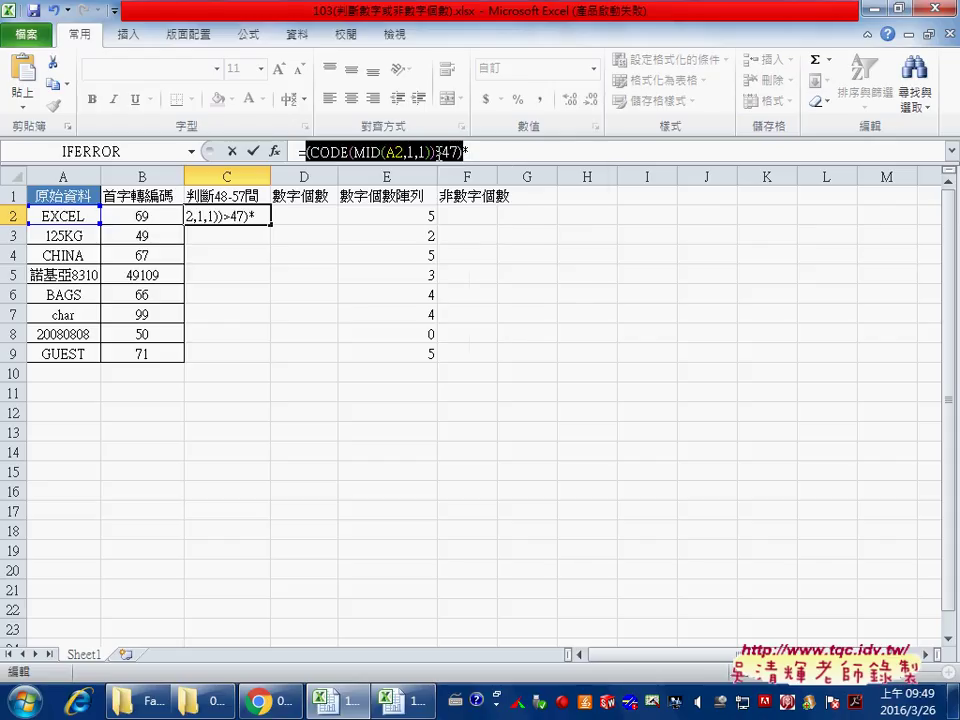
{"action": "right_click", "coordinate": [441, 153]}
{"action": "left_click", "coordinate": [480, 188]}
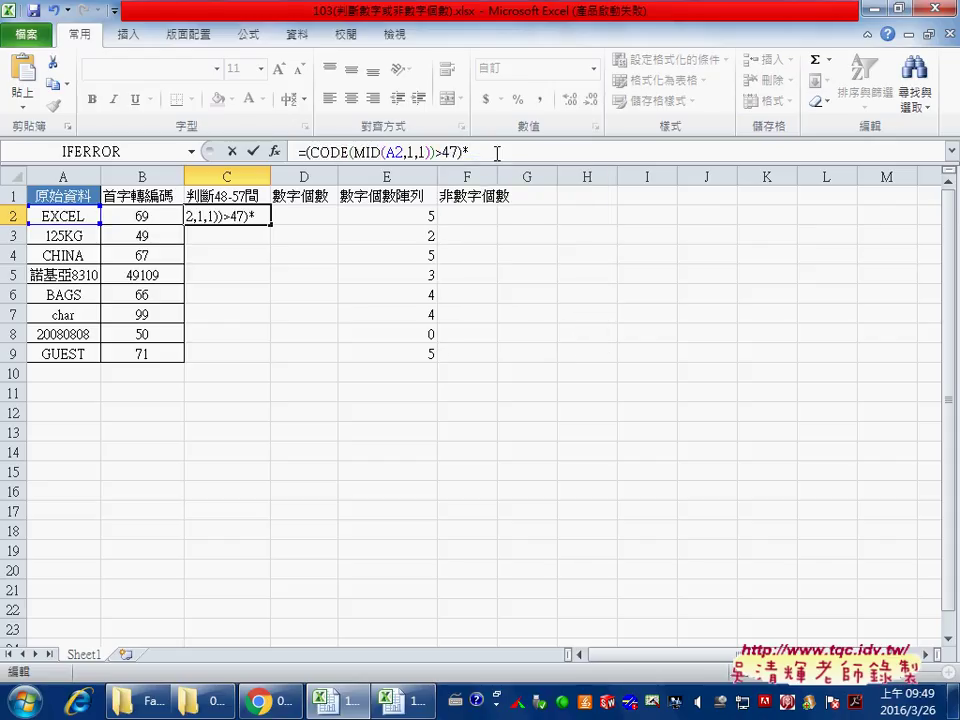
{"action": "right_click", "coordinate": [499, 152]}
{"action": "left_click", "coordinate": [539, 233]}
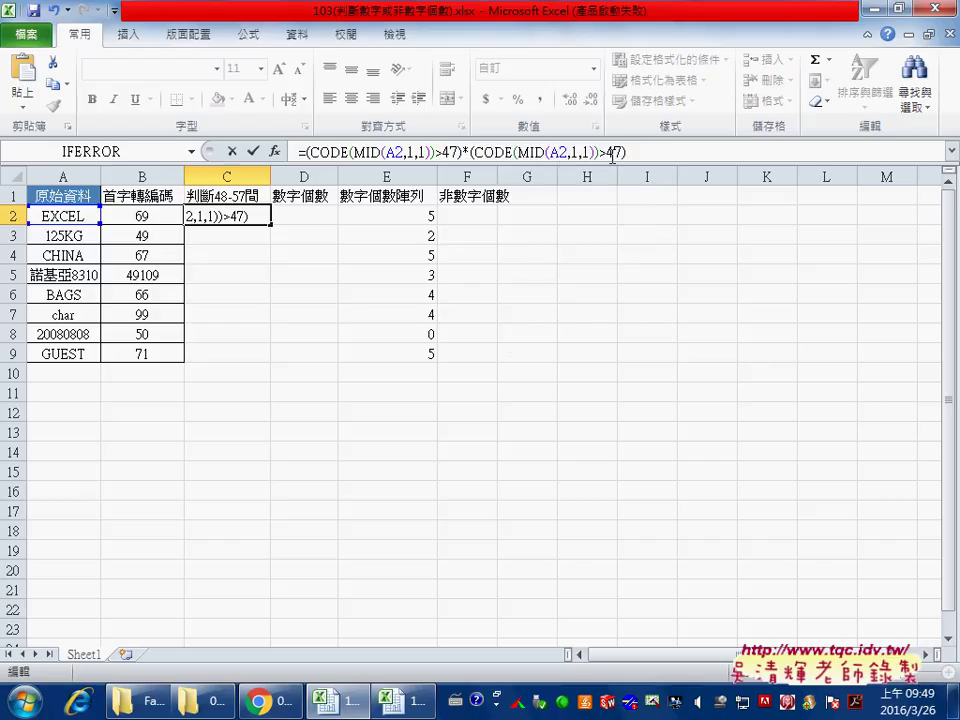
- Change the second test to '<58' and confirm the two-condition formula
{"action": "left_click_drag", "start_coordinate": [600, 152], "coordinate": [607, 152]}
{"action": "type", "text": "<"}
{"action": "key", "text": "Delete"}
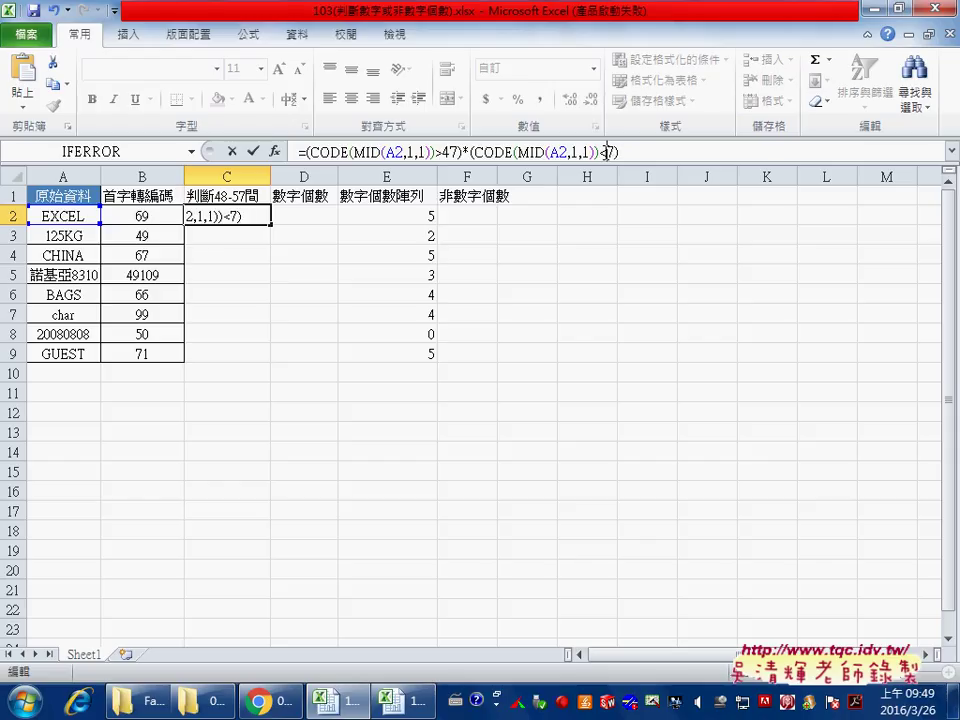
{"action": "type", "text": "58"}
{"action": "key", "text": "Delete"}
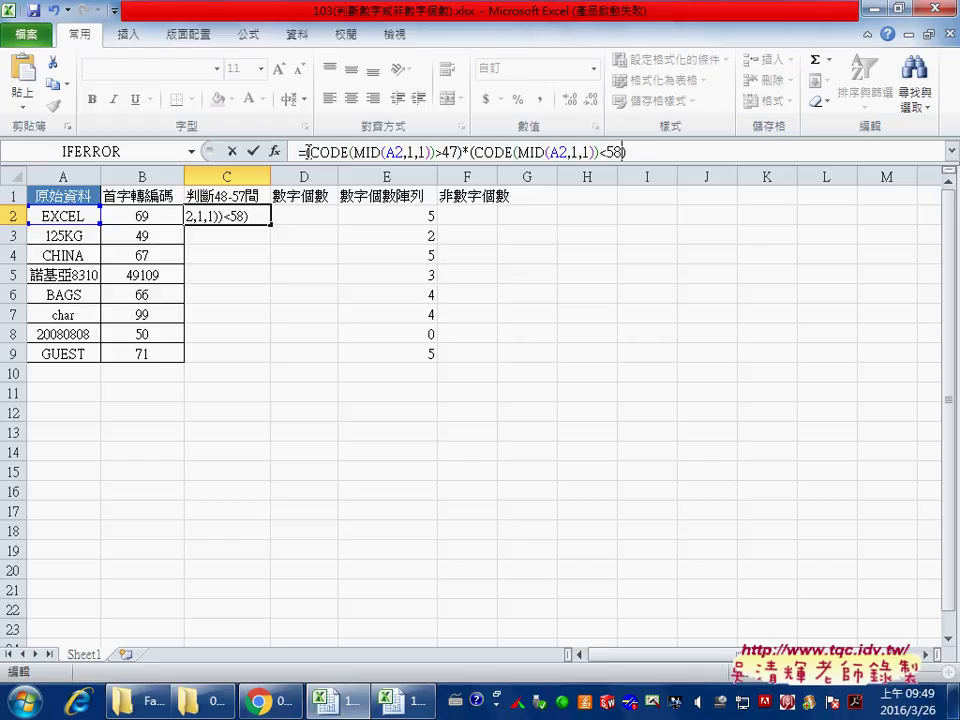
{"action": "left_click", "coordinate": [253, 151]}
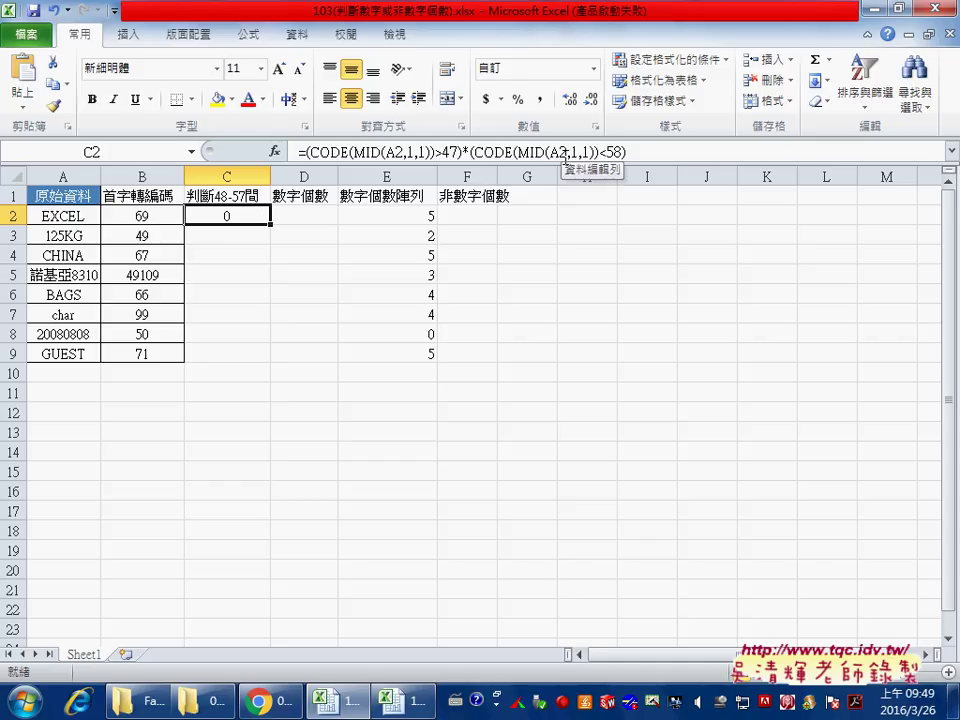
{"action": "left_click", "coordinate": [387, 152]}
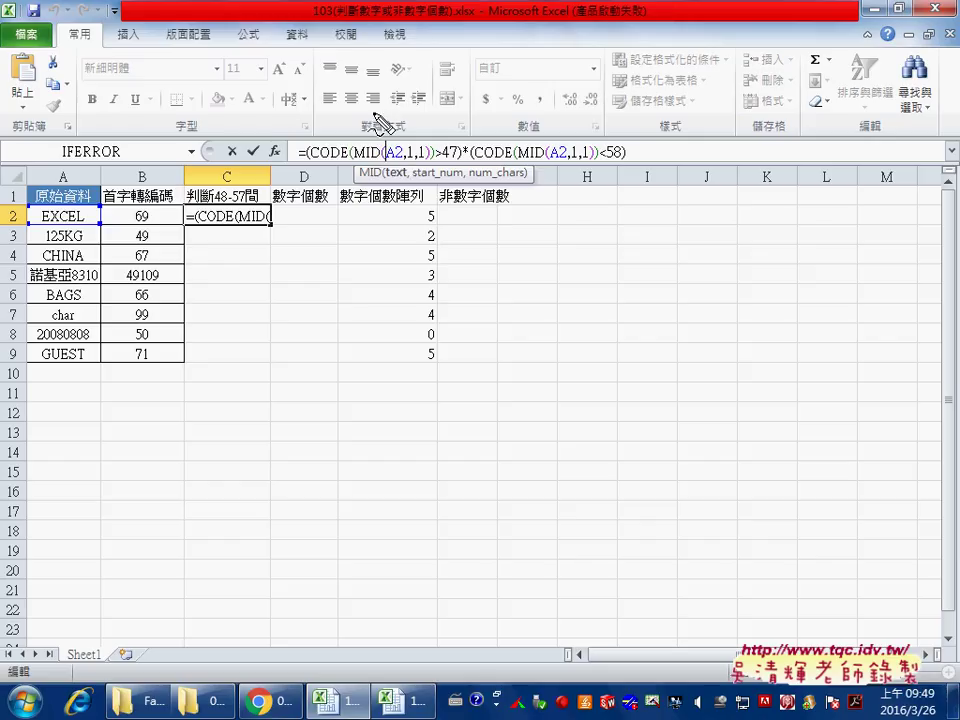
{"action": "left_click_drag", "start_coordinate": [373, 114], "coordinate": [375, 134]}
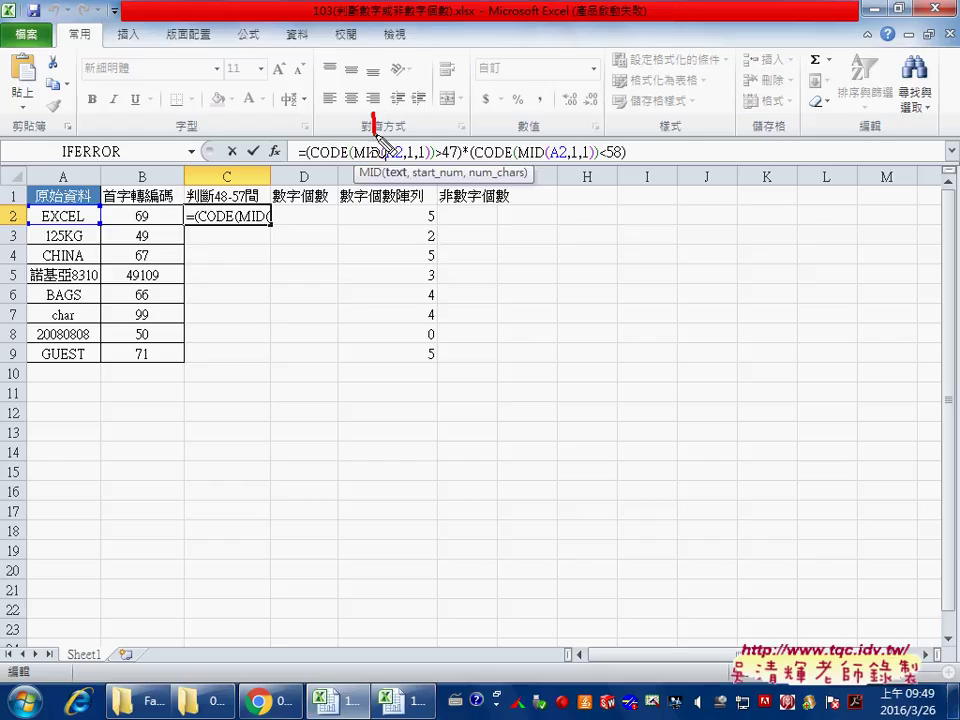
{"action": "mouse_move", "coordinate": [427, 117]}
{"action": "left_mouse_down"}
{"action": "mouse_move", "coordinate": [446, 132]}
{"action": "mouse_move", "coordinate": [428, 132]}
{"action": "left_mouse_up"}
{"action": "mouse_move", "coordinate": [512, 116]}
{"action": "left_mouse_down"}
{"action": "mouse_move", "coordinate": [512, 135]}
{"action": "mouse_move", "coordinate": [514, 113]}
{"action": "left_mouse_up"}
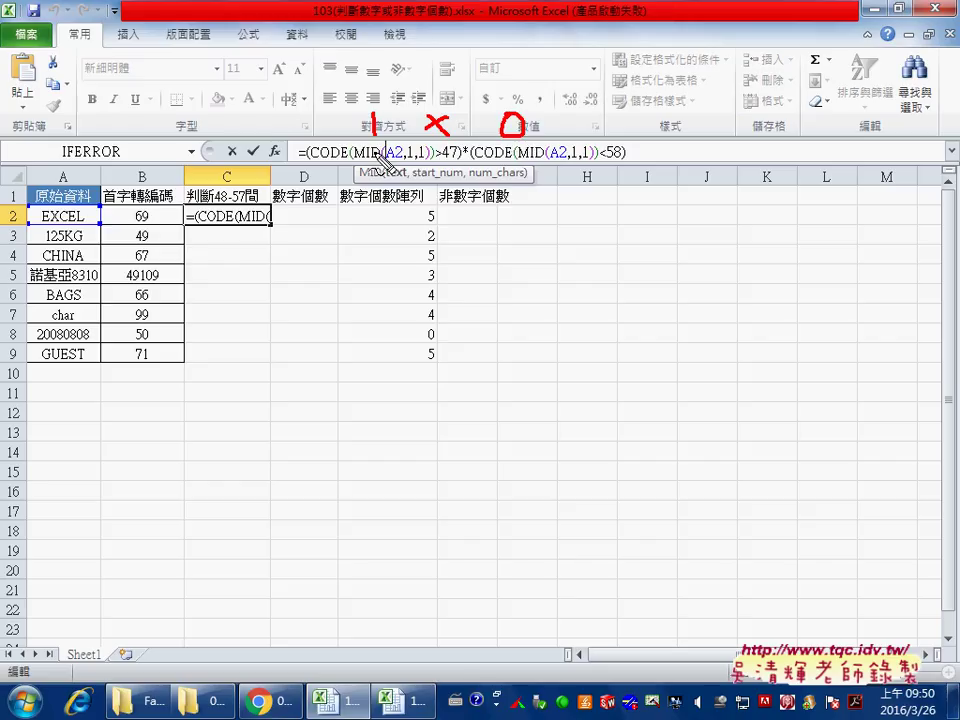
{"action": "left_click_drag", "start_coordinate": [244, 211], "coordinate": [252, 227]}
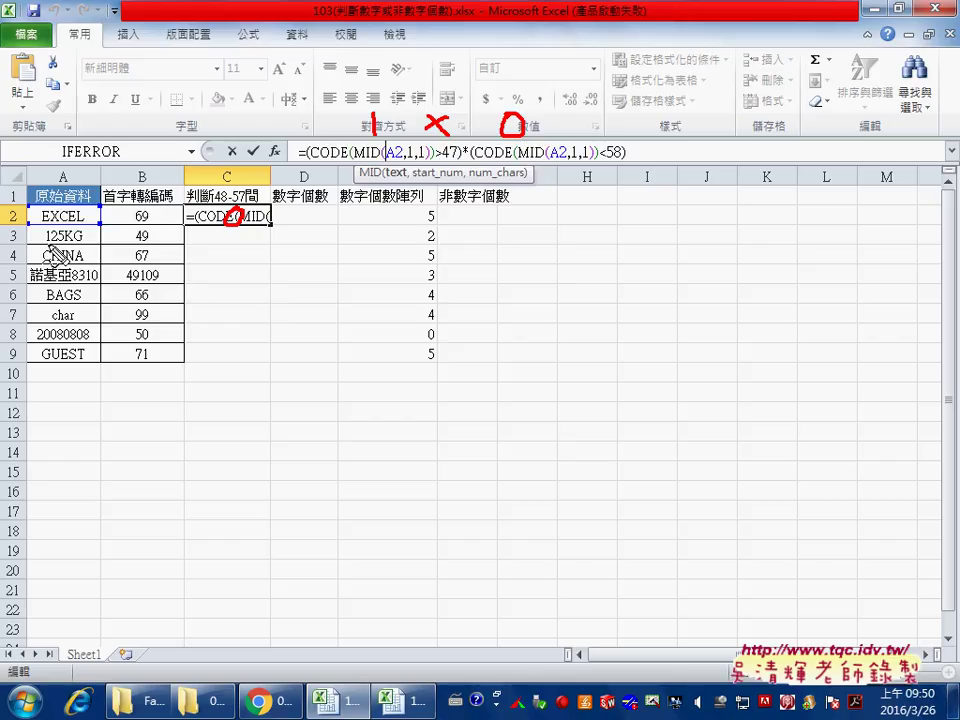
{"action": "left_click_drag", "start_coordinate": [42, 243], "coordinate": [55, 243]}
{"action": "left_click_drag", "start_coordinate": [134, 240], "coordinate": [162, 240]}
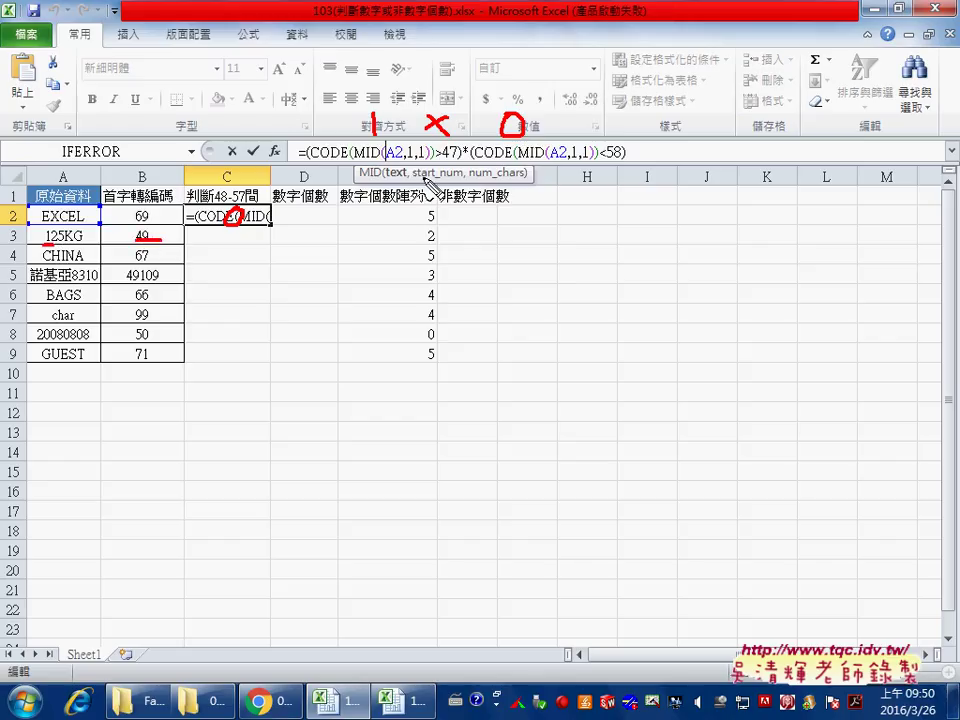
{"action": "left_click_drag", "start_coordinate": [446, 157], "coordinate": [458, 156]}
{"action": "left_click_drag", "start_coordinate": [603, 158], "coordinate": [622, 158]}
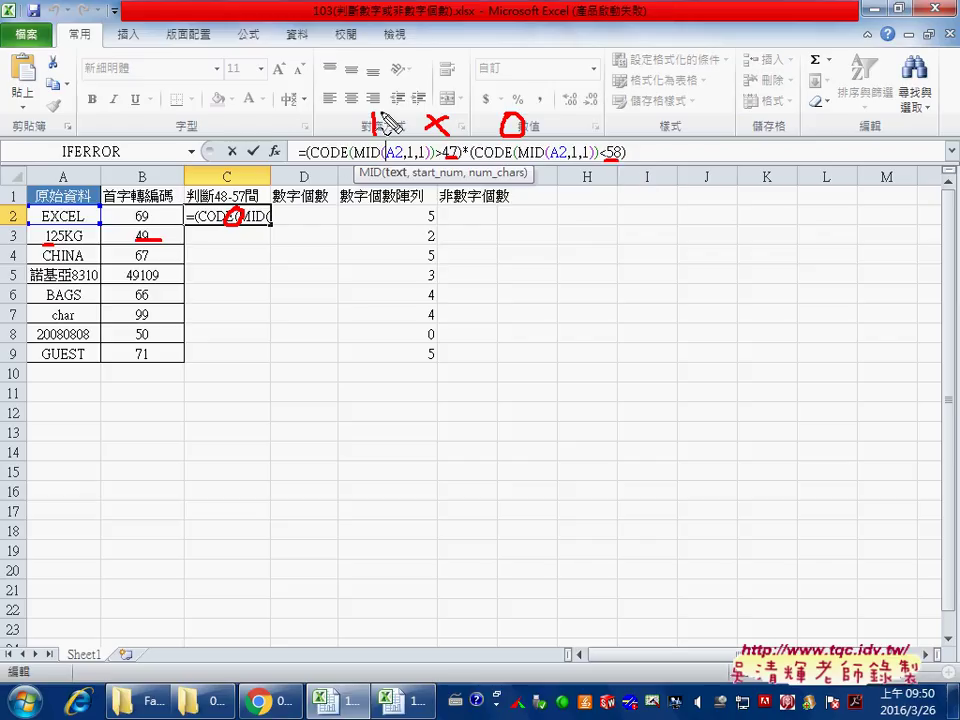
{"action": "left_click_drag", "start_coordinate": [548, 119], "coordinate": [549, 147]}
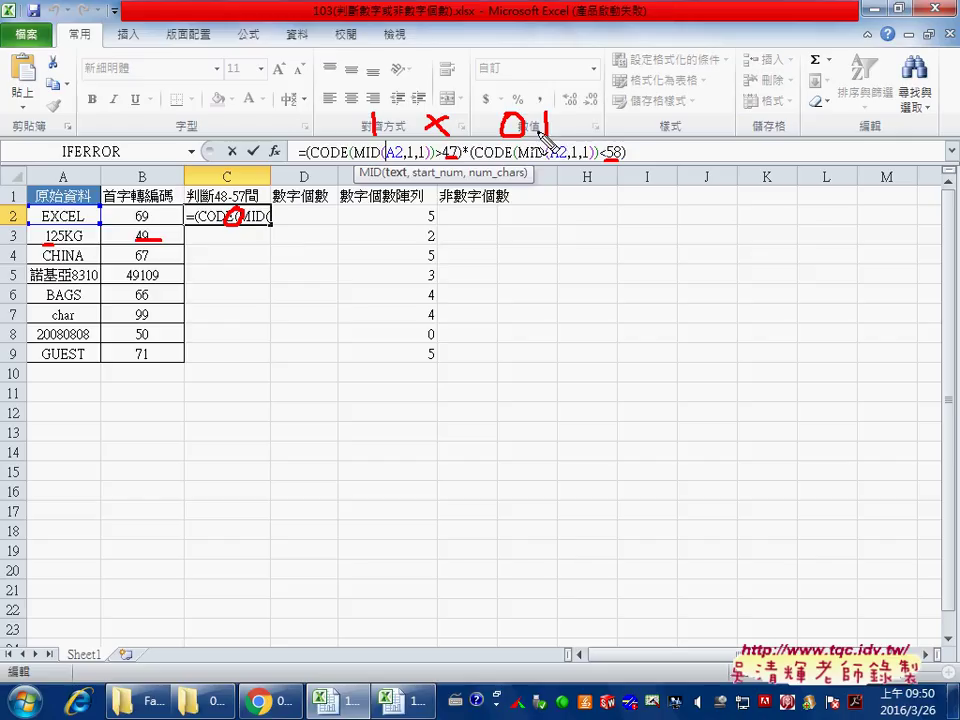
{"action": "left_click_drag", "start_coordinate": [233, 229], "coordinate": [233, 243]}
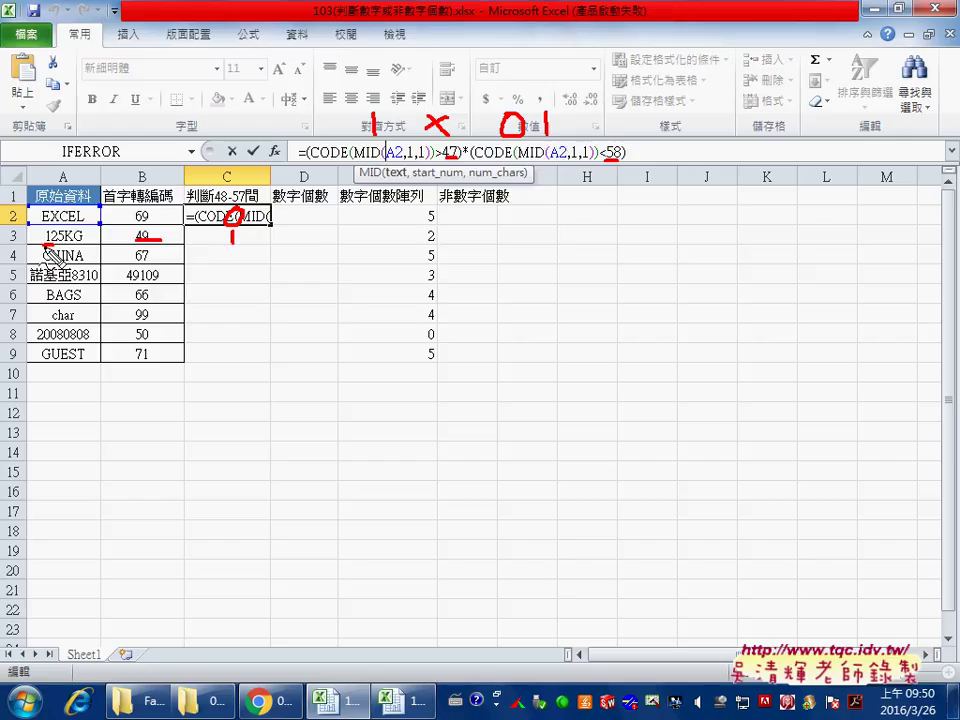
{"action": "left_click_drag", "start_coordinate": [55, 222], "coordinate": [56, 245]}
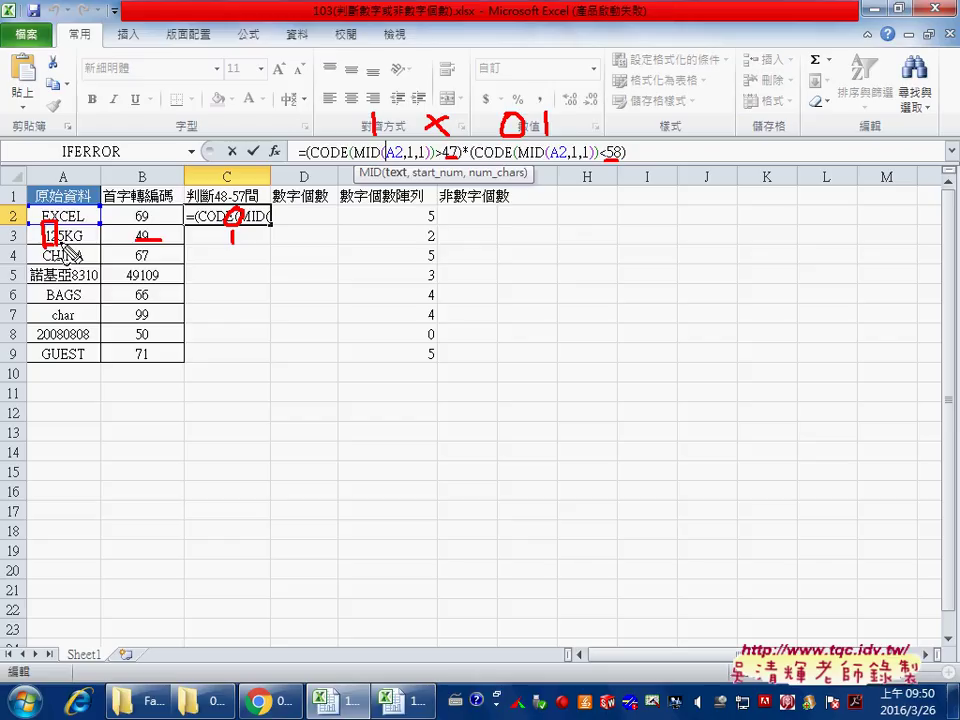
{"action": "key", "text": "Escape"}
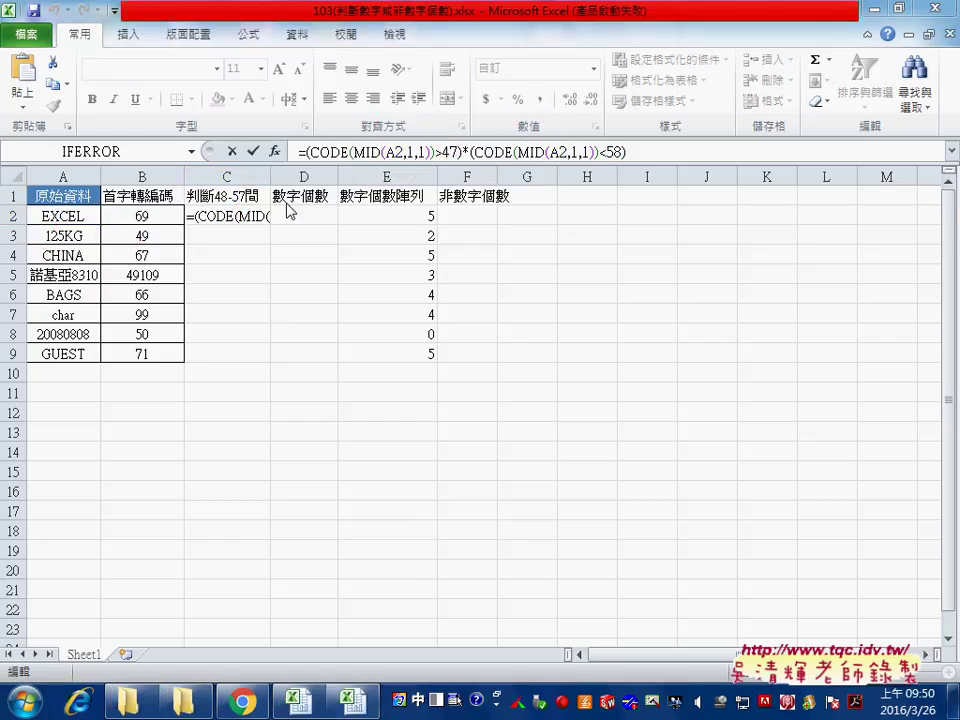
- Confirm C2's digit-range formula and fill it down through C9
{"action": "left_click", "coordinate": [253, 151]}
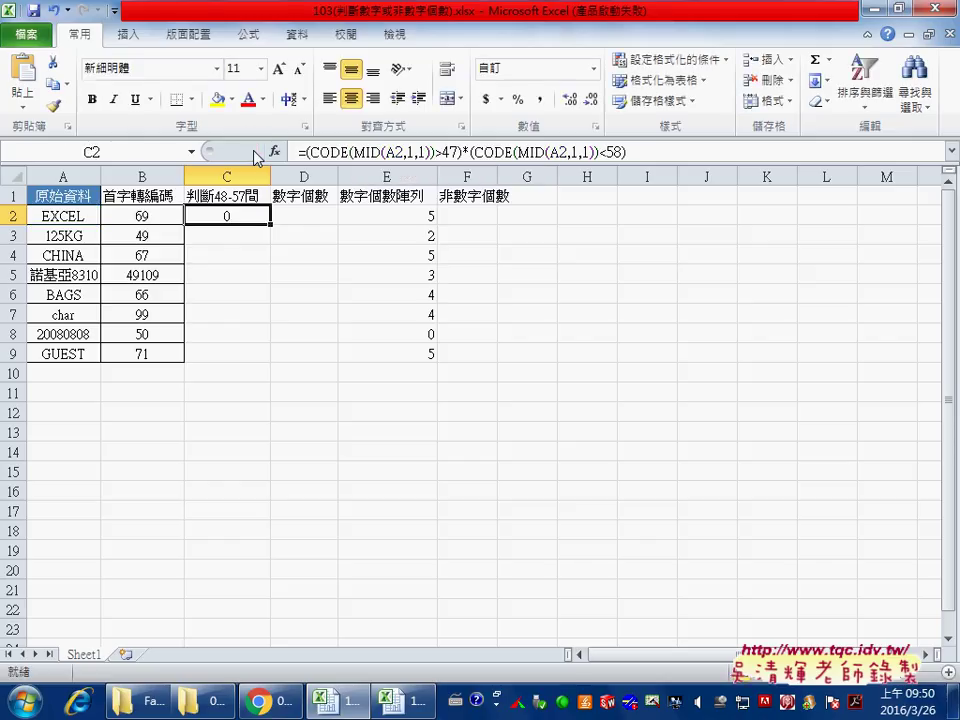
{"action": "left_click_drag", "start_coordinate": [267, 213], "coordinate": [258, 371]}
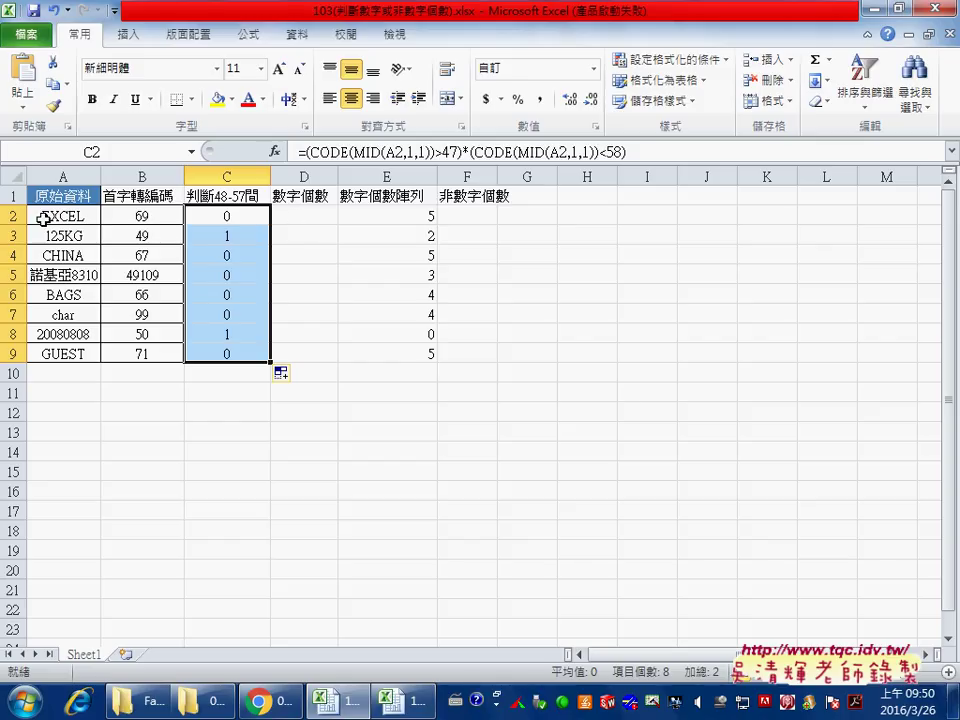
- Replace the first MID's start position 1 with the array {1,2,3,4,5,6,7,8}
{"action": "left_click", "coordinate": [408, 151]}
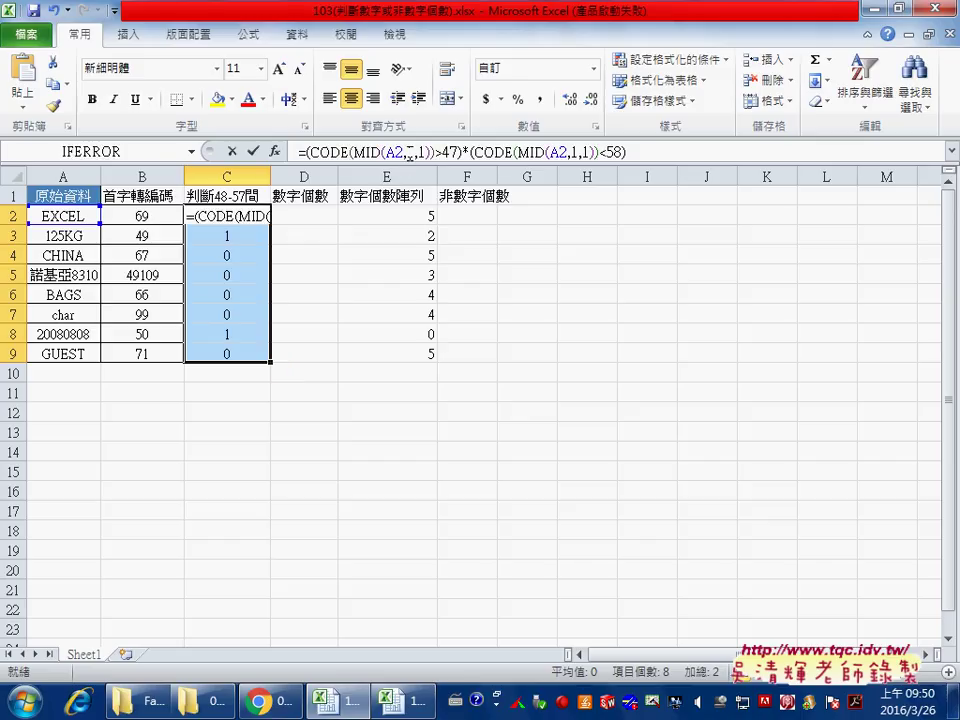
{"action": "double_click", "coordinate": [410, 151]}
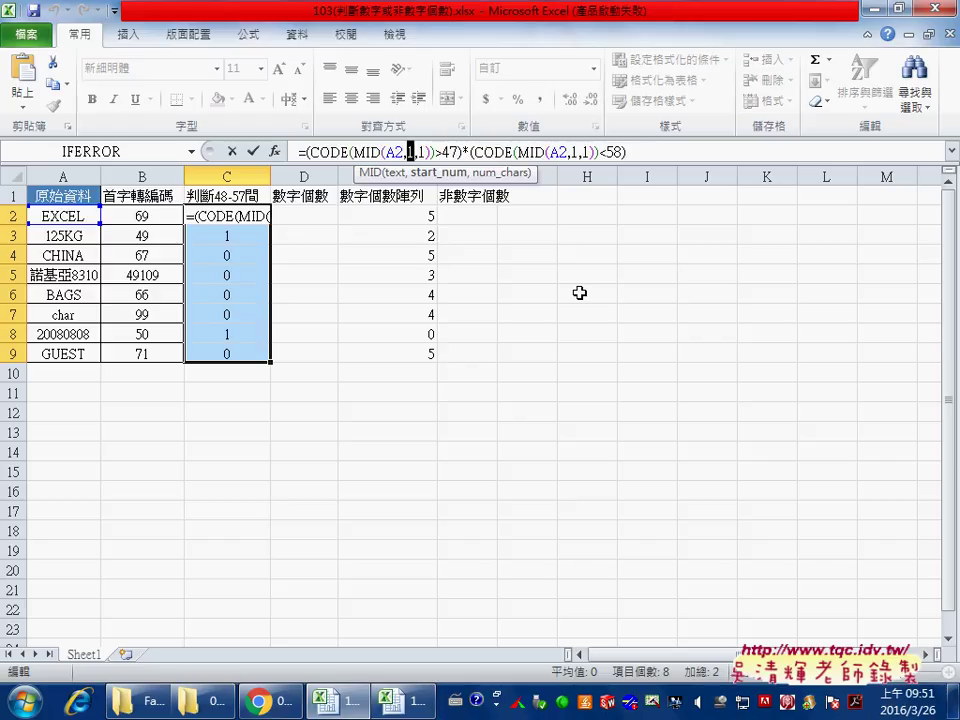
{"action": "type", "text": "{"}
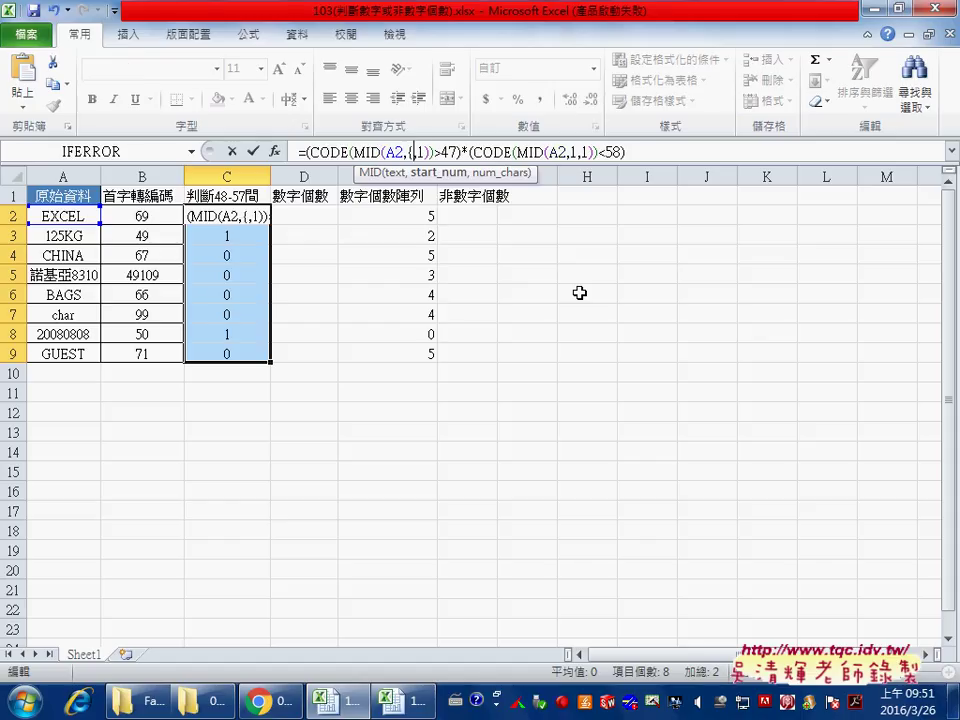
{"action": "type", "text": "}"}
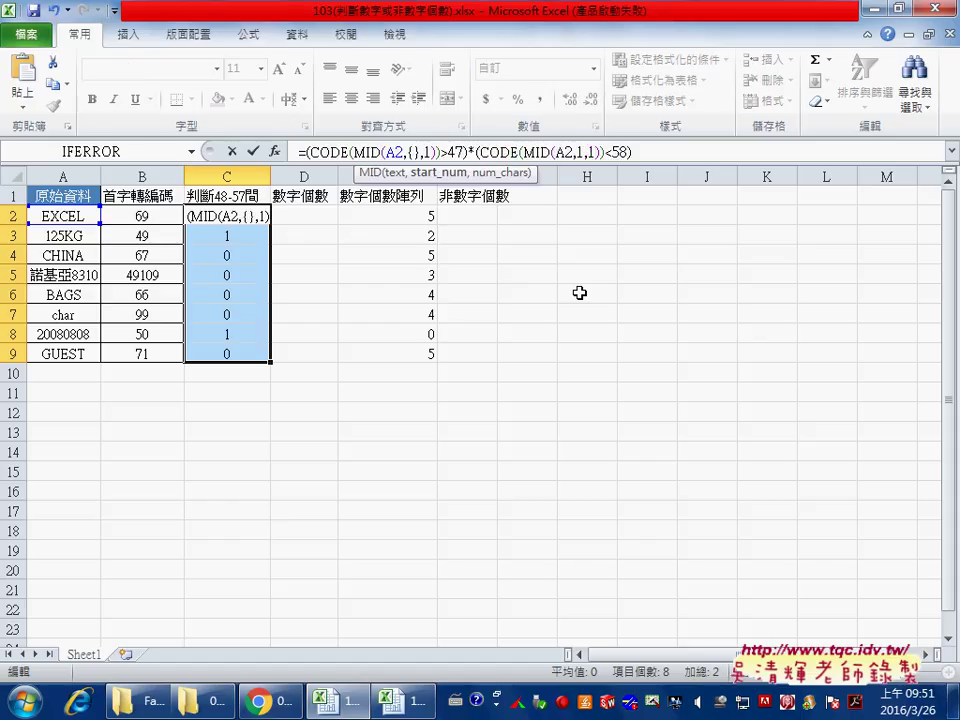
{"action": "key", "text": "Left"}
{"action": "type", "text": "1"}
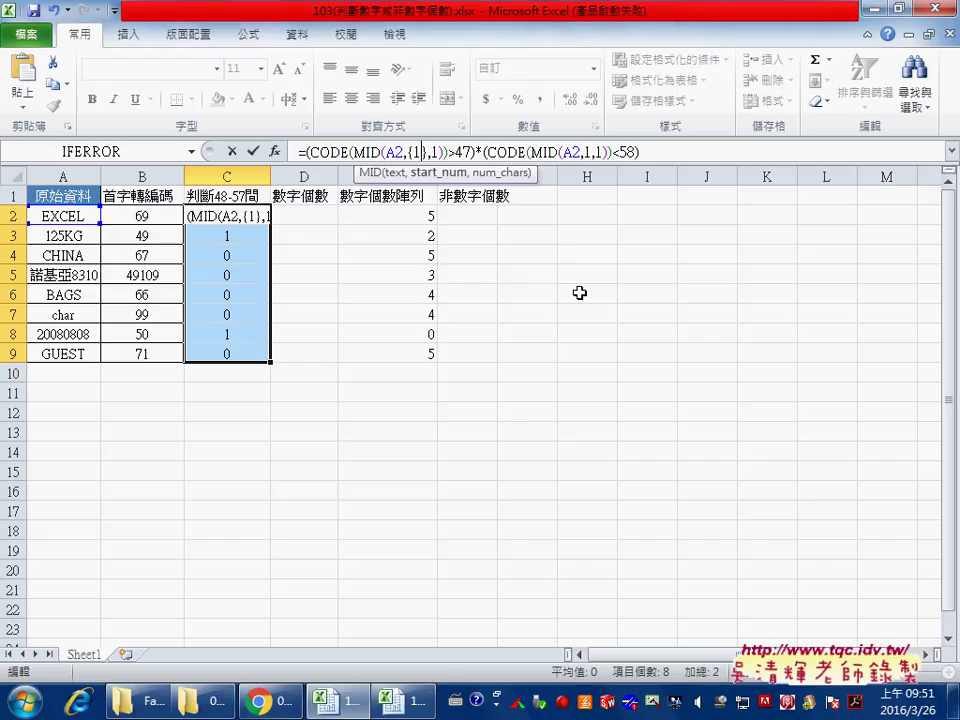
{"action": "type", "text": ",2,"}
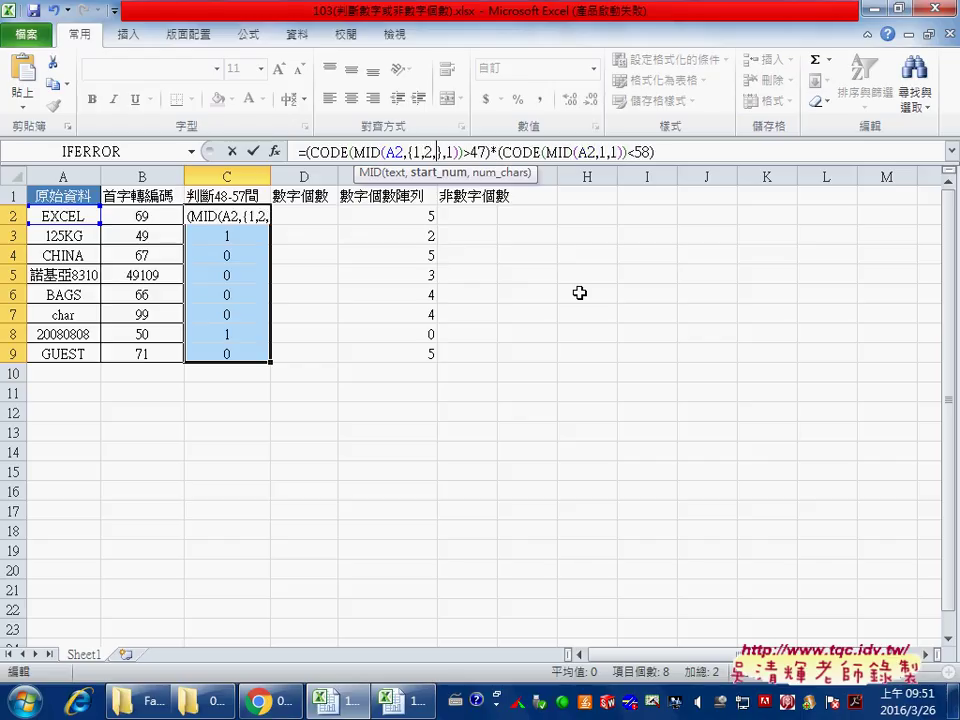
{"action": "type", "text": "3,4"}
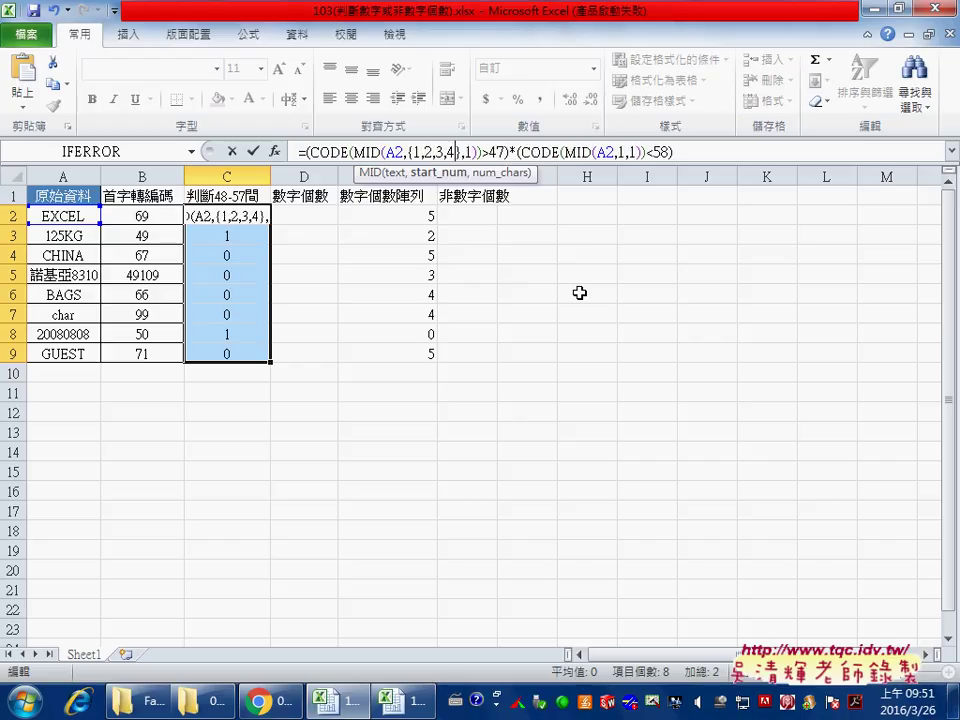
{"action": "type", "text": ",5"}
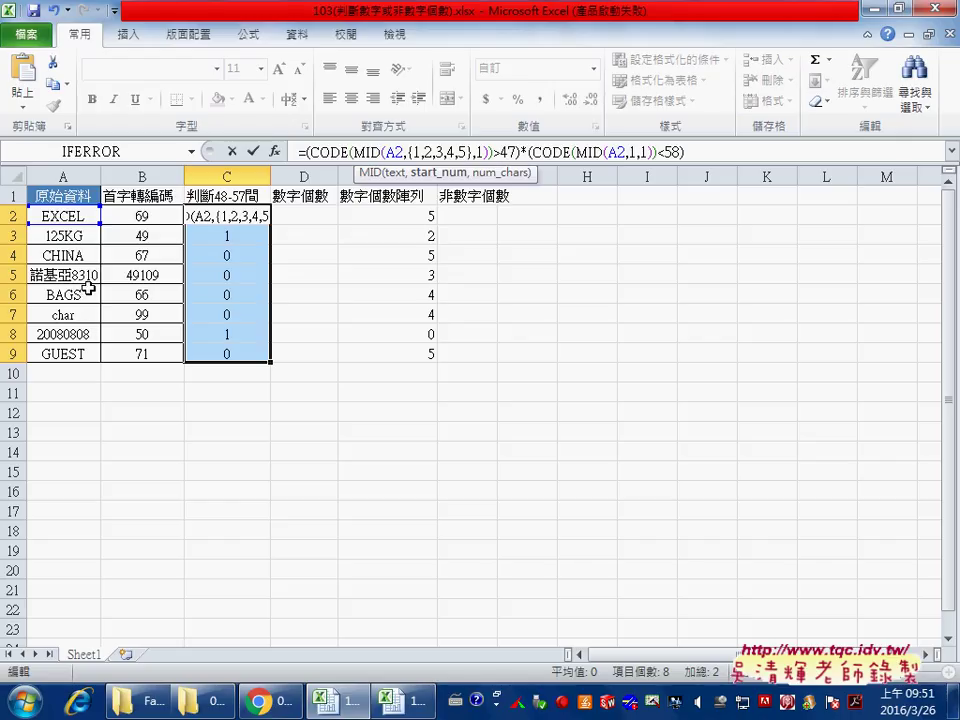
{"action": "type", "text": ",6"}
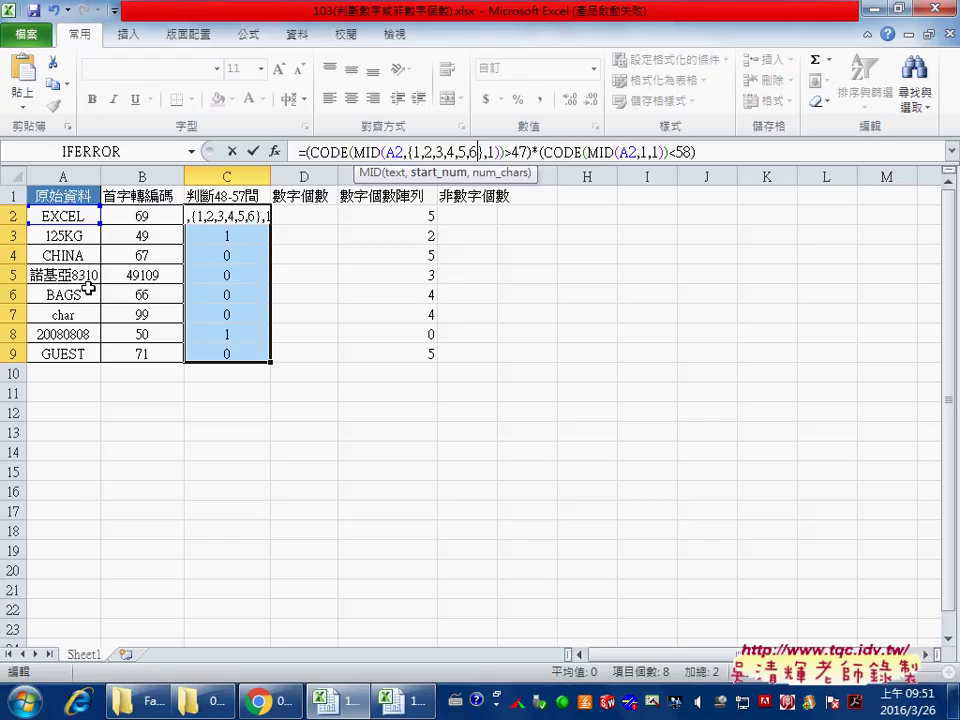
{"action": "type", "text": ",7,8"}
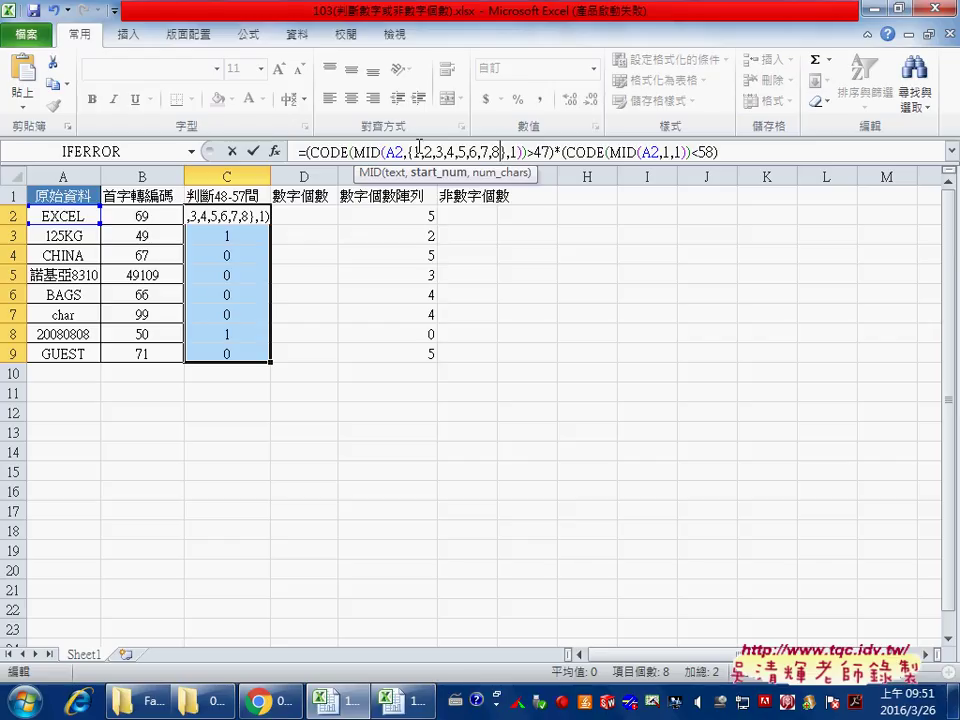
- Select the new array, then select the second MID's start position 1
{"action": "left_click_drag", "start_coordinate": [409, 151], "coordinate": [508, 151]}
{"action": "key", "text": "ctrl+c"}
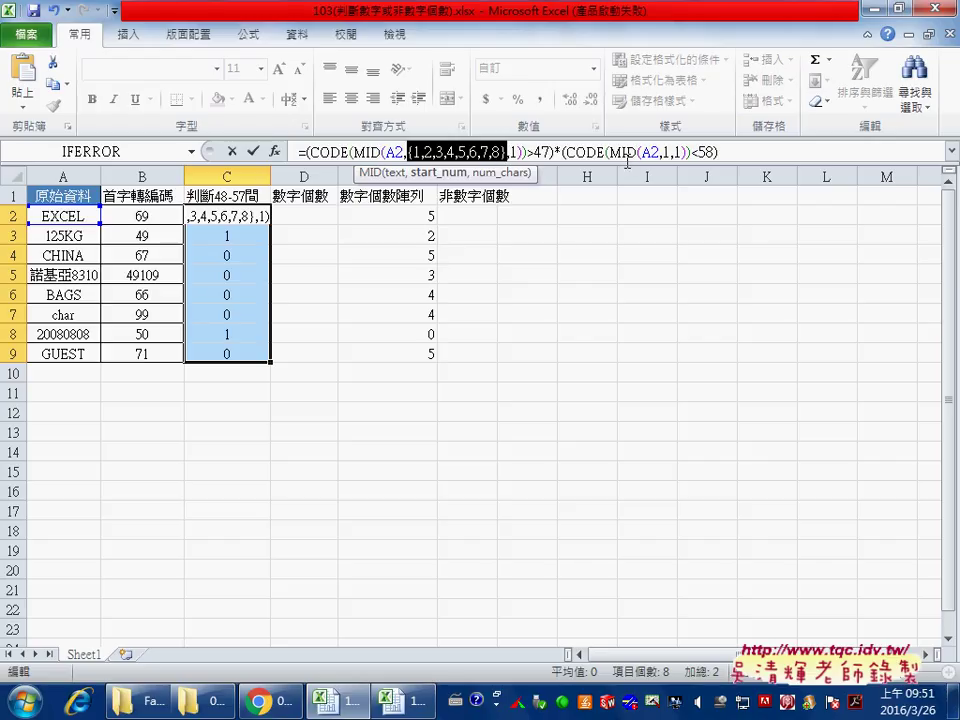
{"action": "left_click", "coordinate": [666, 152]}
{"action": "left_click_drag", "start_coordinate": [665, 152], "coordinate": [672, 152]}
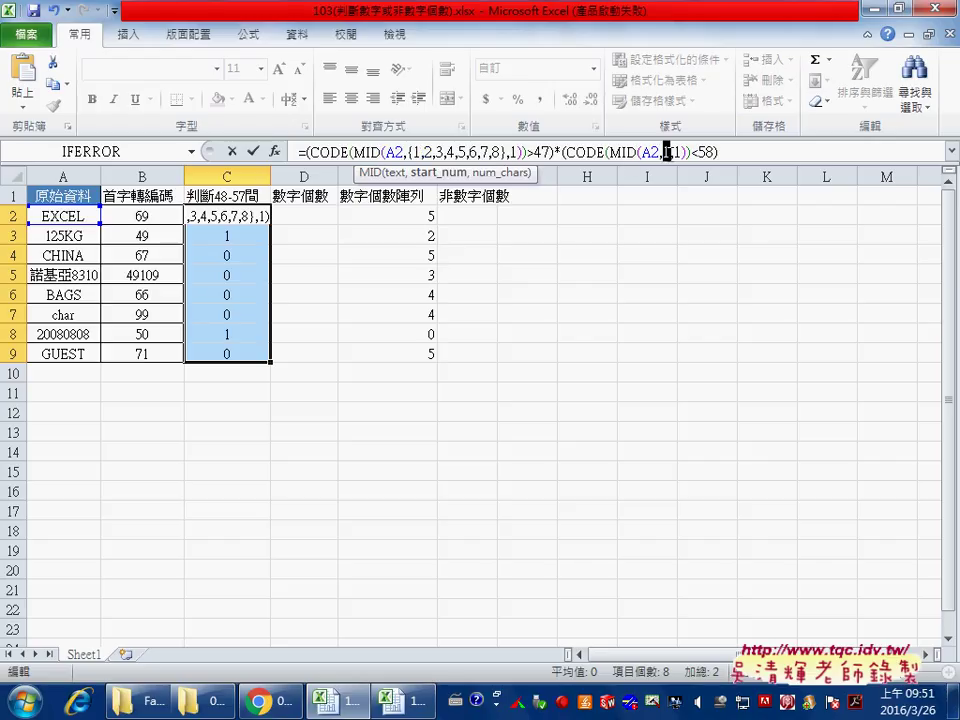
- Paste the array into the second MID, compare with undo/redo, then cancel C2's edit
{"action": "key", "text": "ctrl+v"}
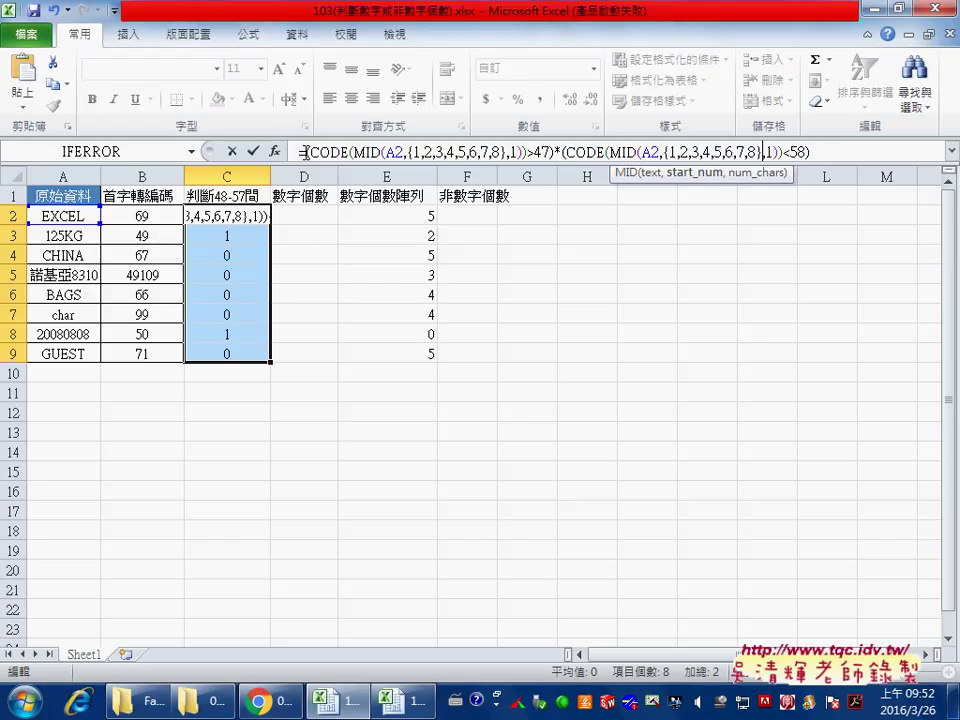
{"action": "key", "text": "ctrl+z"}
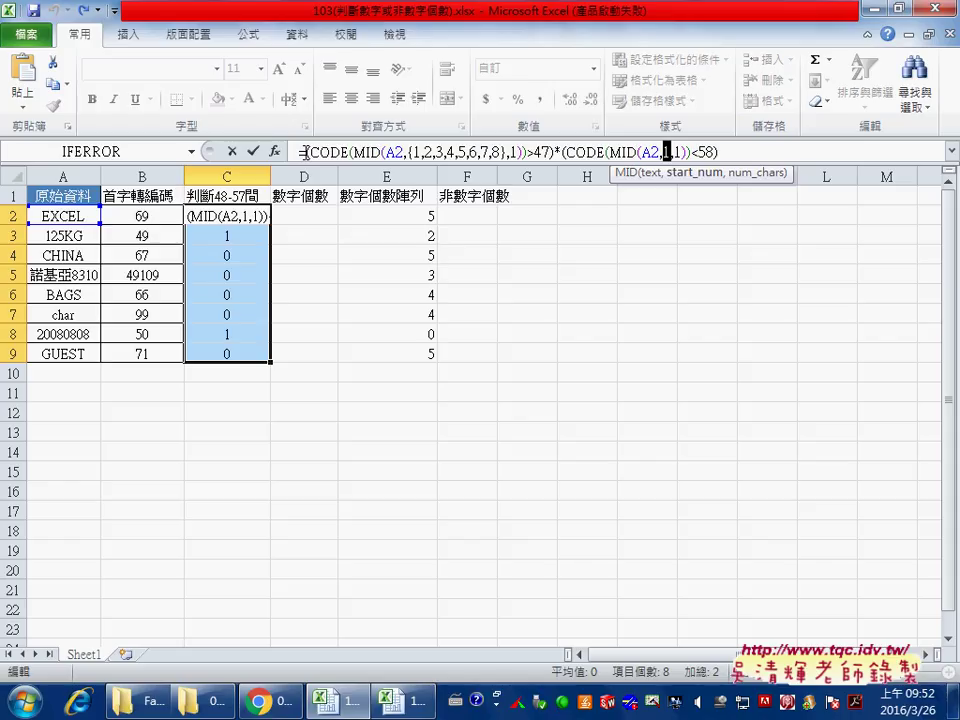
{"action": "key", "text": "ctrl+y"}
{"action": "key", "text": "ctrl+z"}
{"action": "left_click", "coordinate": [233, 151]}
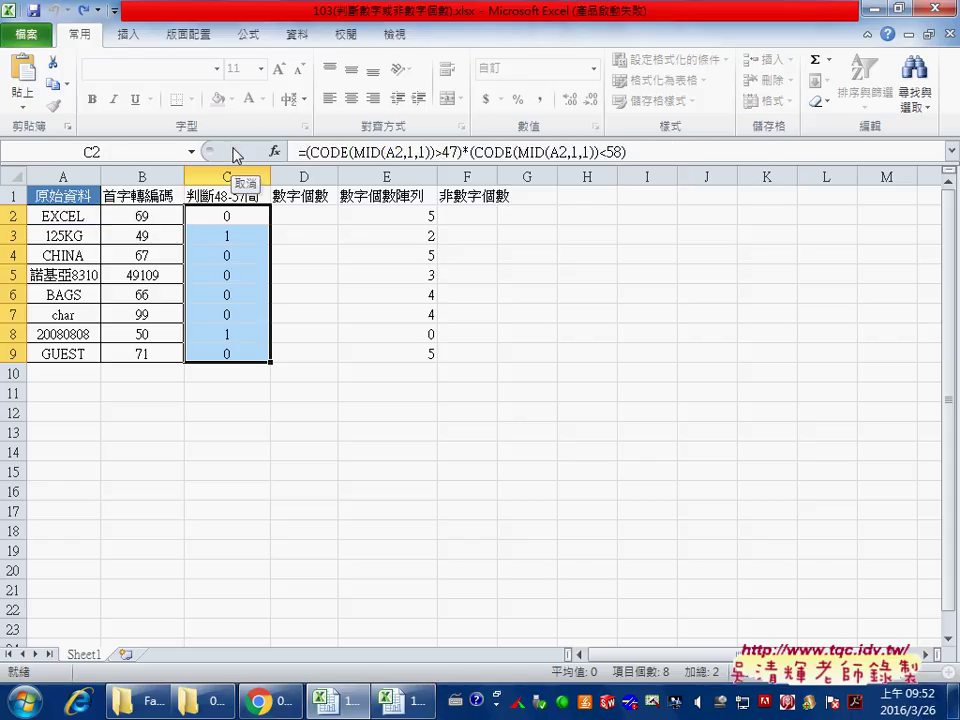
{"action": "left_click", "coordinate": [240, 220]}
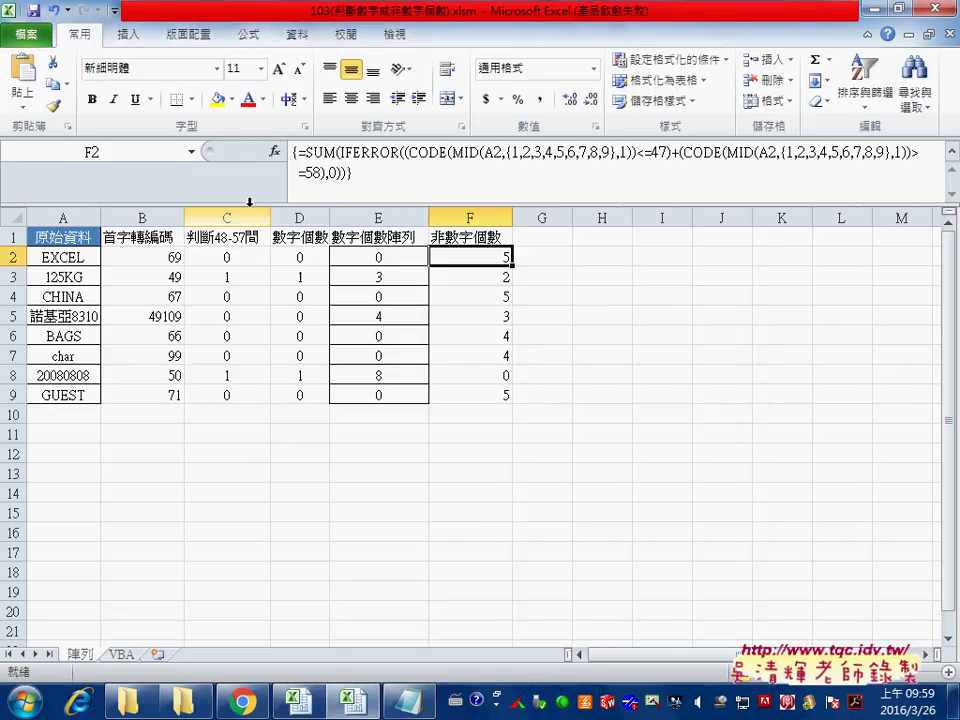
- Select C2 on the .xlsm 陣列 sheet to view its IFERROR-wrapped 47–58 test
{"action": "left_click", "coordinate": [242, 257]}
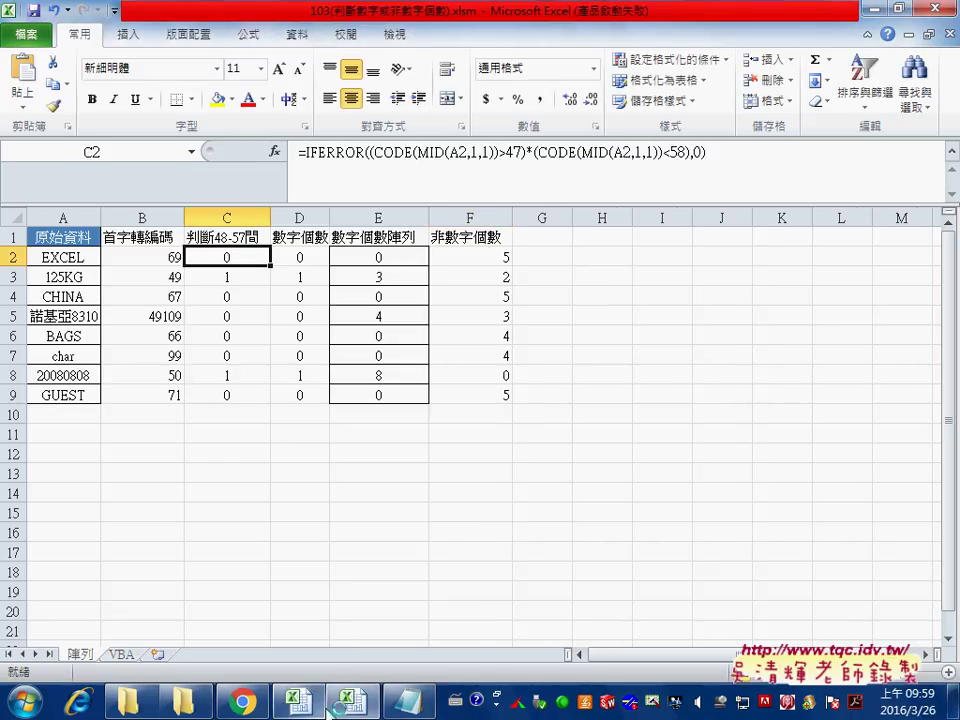
- Return to the .xlsx workbook and cut C2's formula text, leaving only '='
{"action": "key", "text": "ctrl+Tab"}
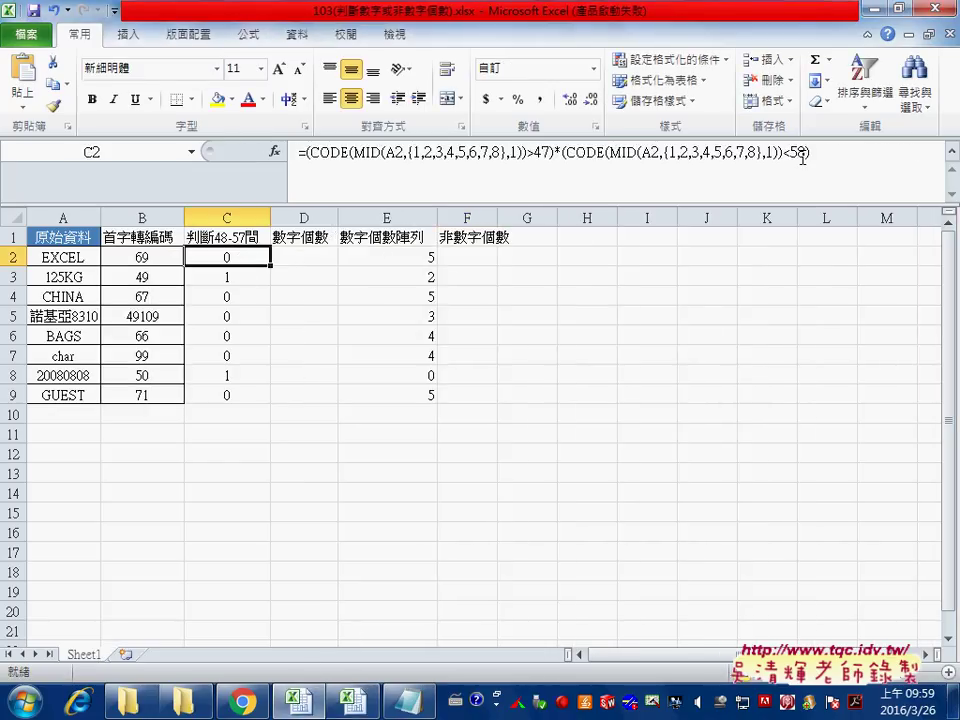
{"action": "left_click_drag", "start_coordinate": [805, 151], "coordinate": [311, 150]}
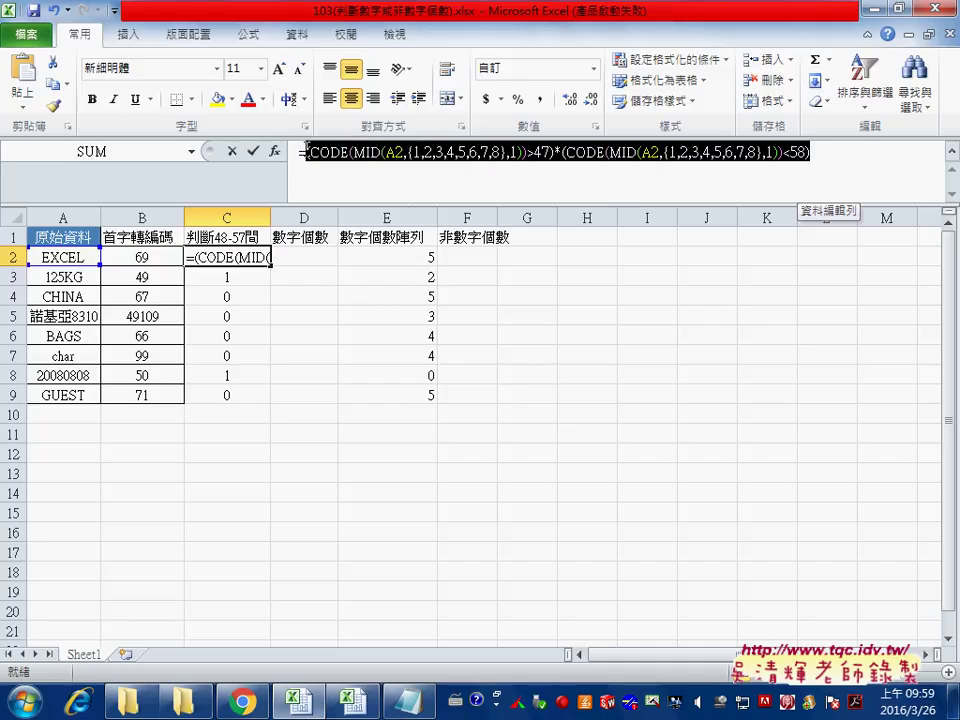
{"action": "right_click", "coordinate": [355, 152]}
{"action": "left_click", "coordinate": [389, 160]}
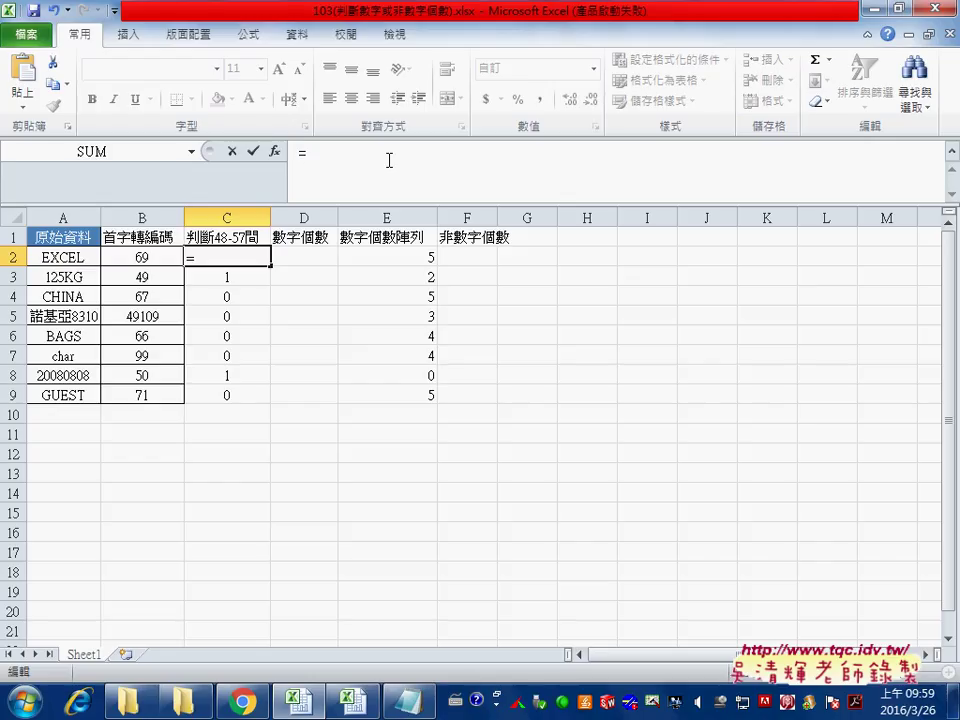
- Insert the logical IFERROR function in C2 with the cut CODE/MID formula as its Value
{"action": "left_click", "coordinate": [275, 151]}
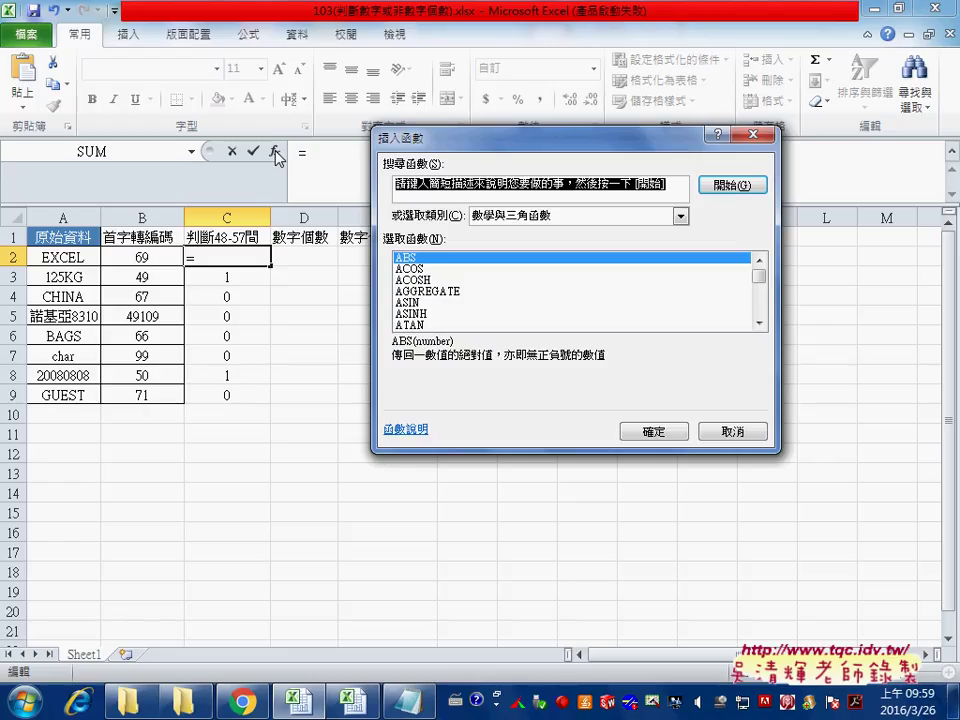
{"action": "left_click", "coordinate": [516, 215]}
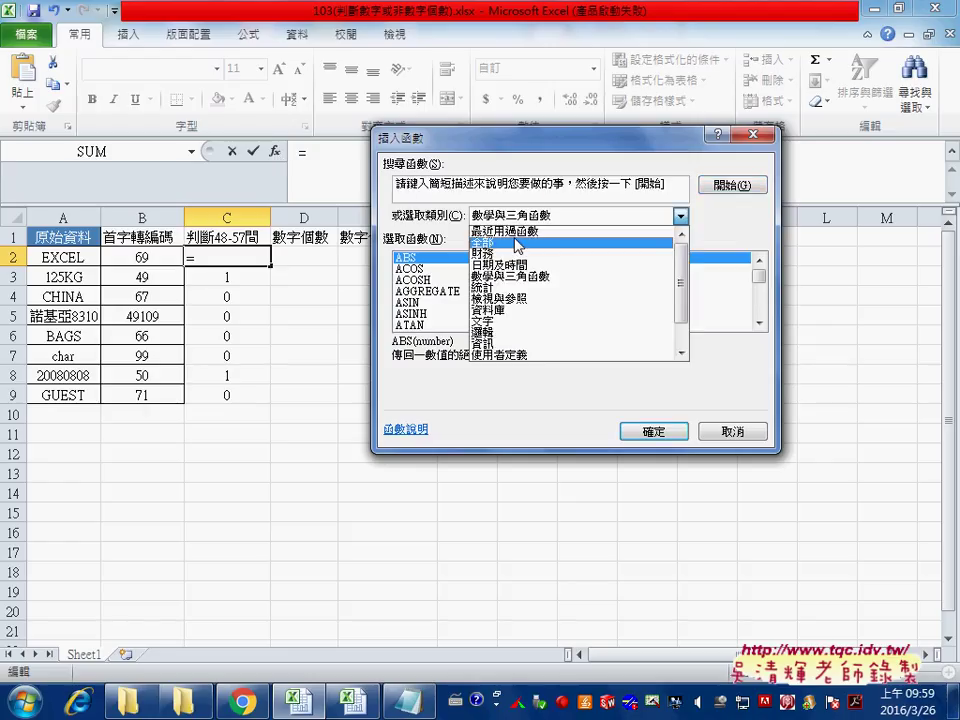
{"action": "left_click", "coordinate": [512, 333]}
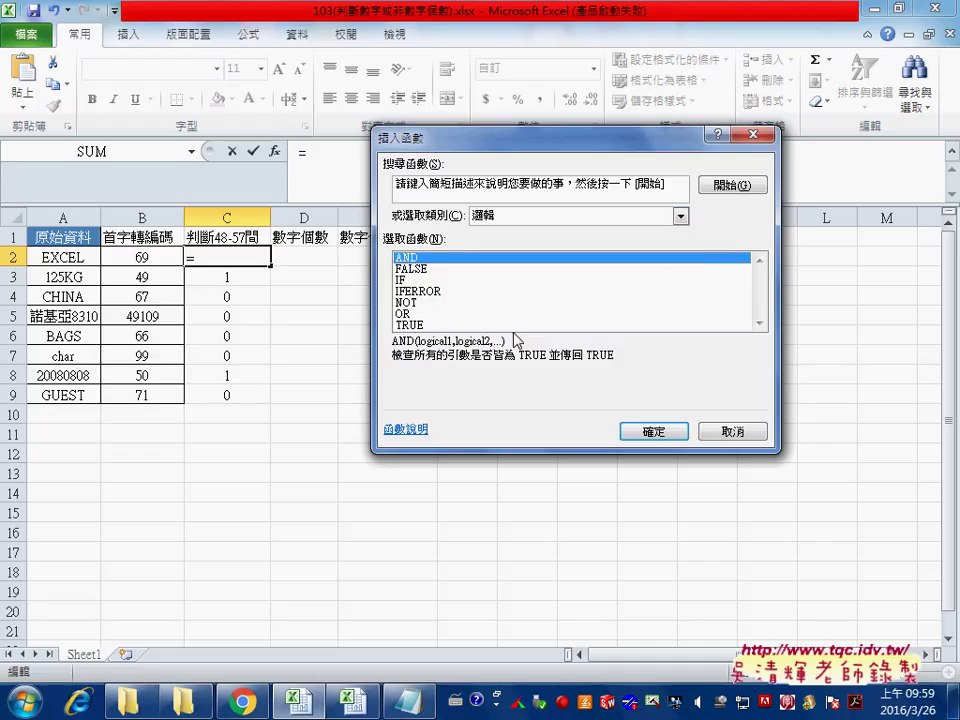
{"action": "left_click", "coordinate": [420, 292]}
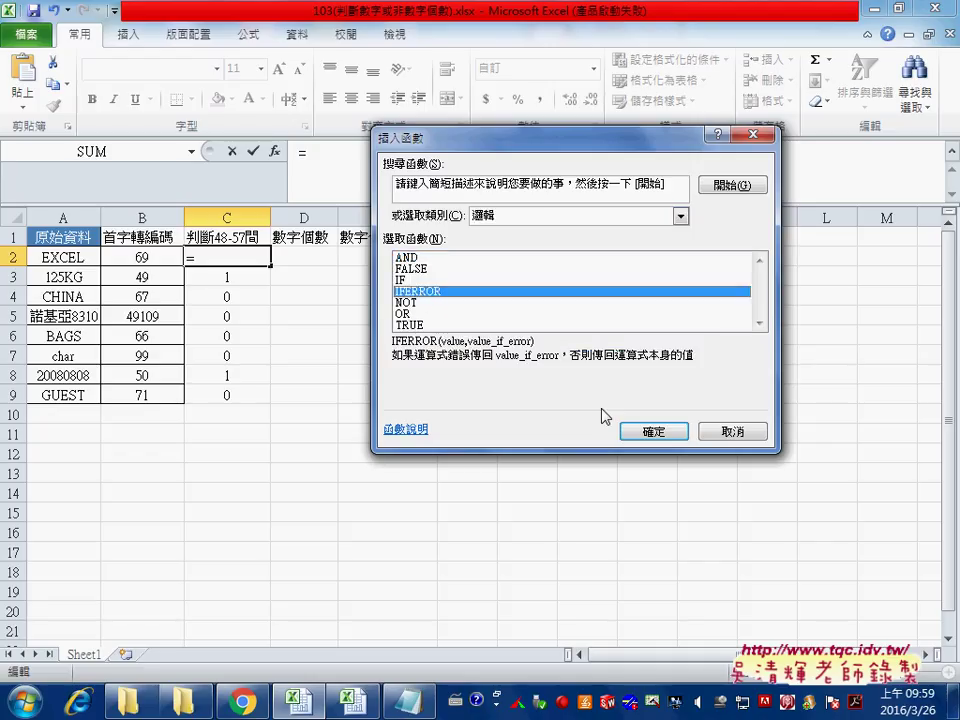
{"action": "left_click", "coordinate": [653, 432]}
{"action": "left_click", "coordinate": [485, 228]}
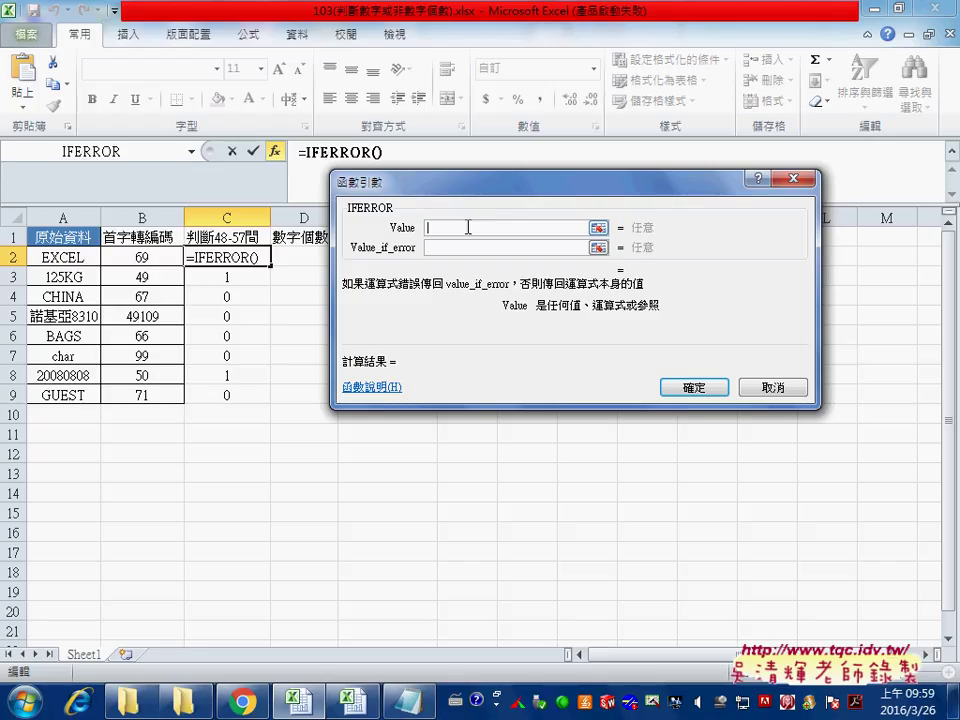
{"action": "right_click", "coordinate": [488, 230]}
{"action": "left_click", "coordinate": [520, 282]}
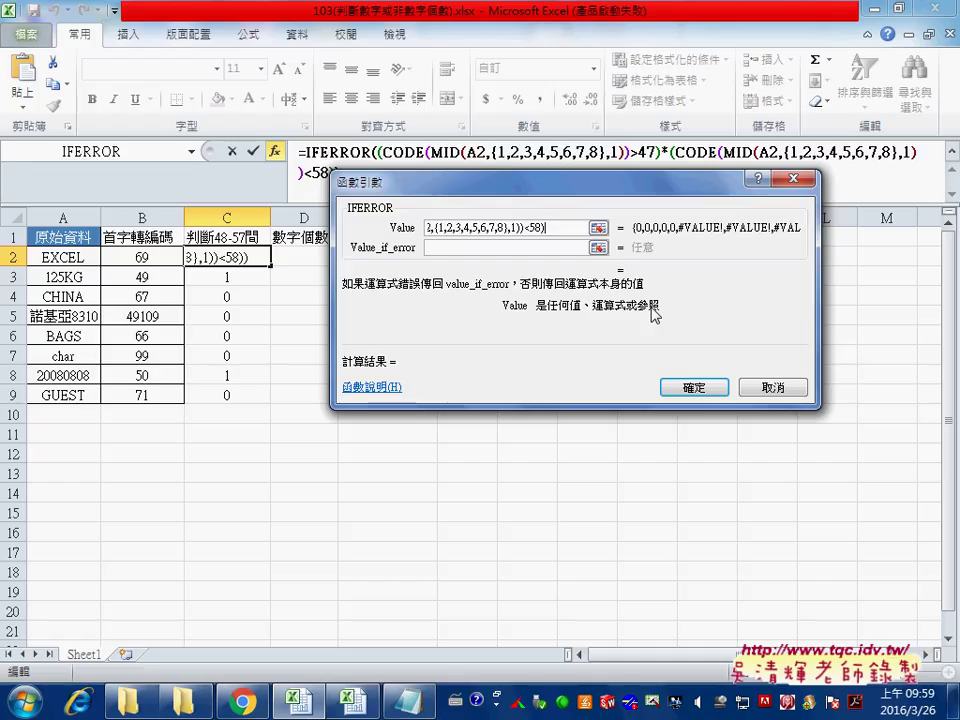
- Set Value_if_error to 0 and confirm the IFERROR formula in C2
{"action": "left_click", "coordinate": [533, 248]}
{"action": "type", "text": "0"}
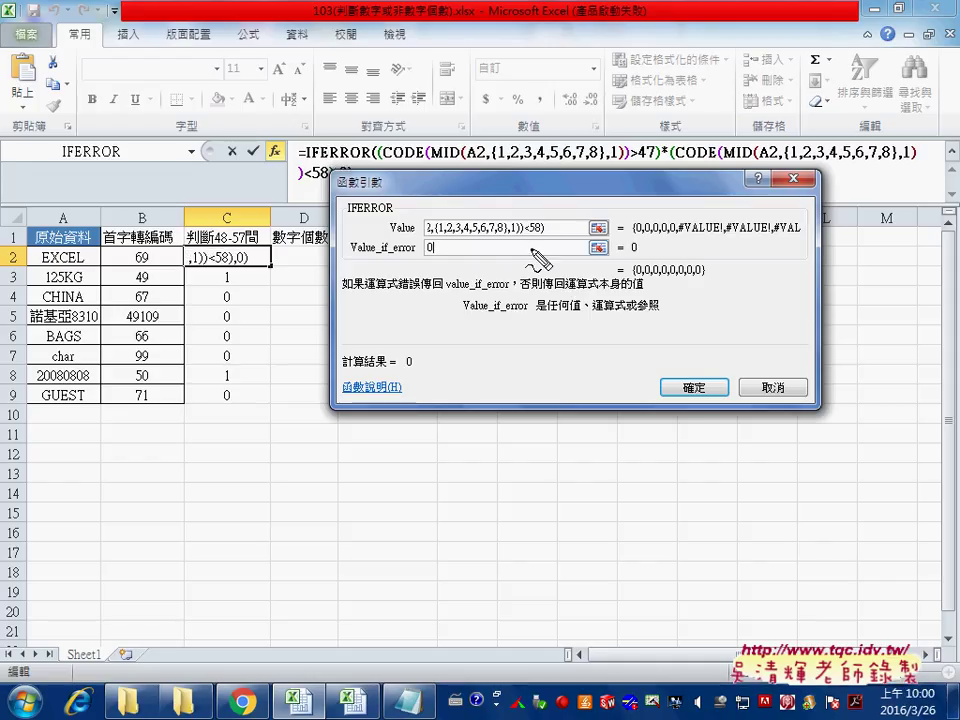
{"action": "mouse_move", "coordinate": [631, 278]}
{"action": "left_mouse_down"}
{"action": "mouse_move", "coordinate": [703, 278]}
{"action": "mouse_move", "coordinate": [630, 283]}
{"action": "left_mouse_up"}
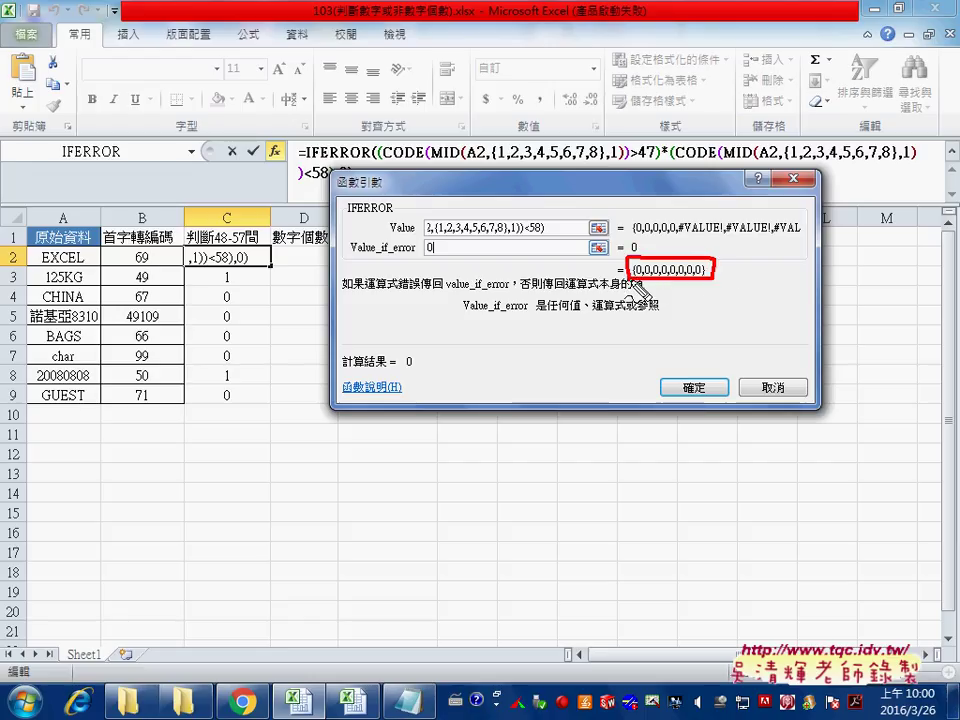
{"action": "mouse_move", "coordinate": [492, 163]}
{"action": "left_mouse_down"}
{"action": "mouse_move", "coordinate": [578, 165]}
{"action": "mouse_move", "coordinate": [645, 250]}
{"action": "left_mouse_up"}
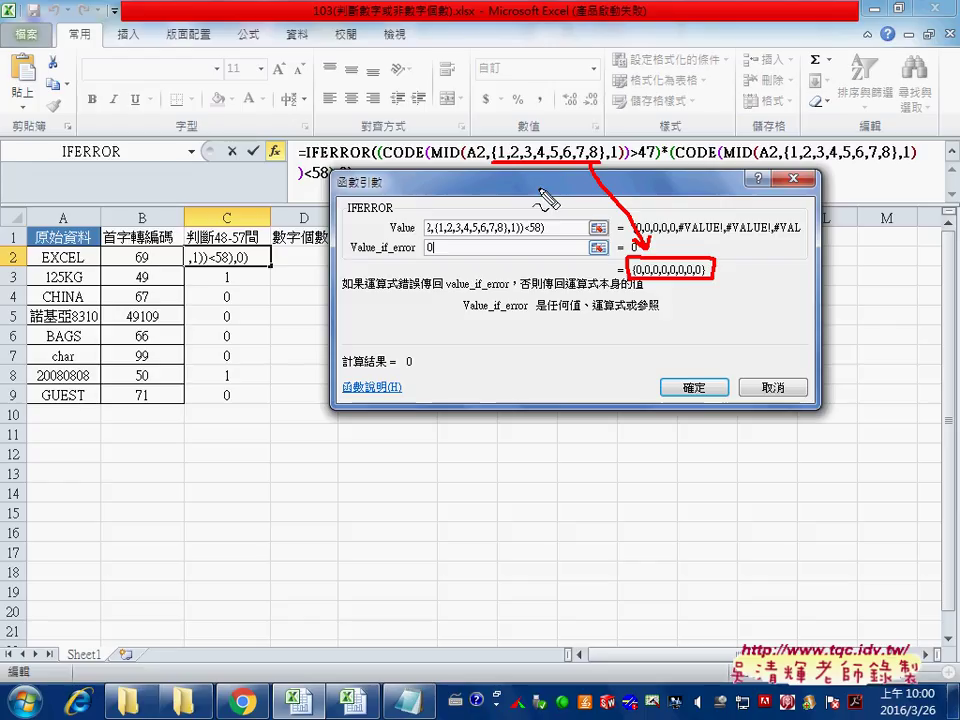
{"action": "left_click_drag", "start_coordinate": [44, 264], "coordinate": [86, 262]}
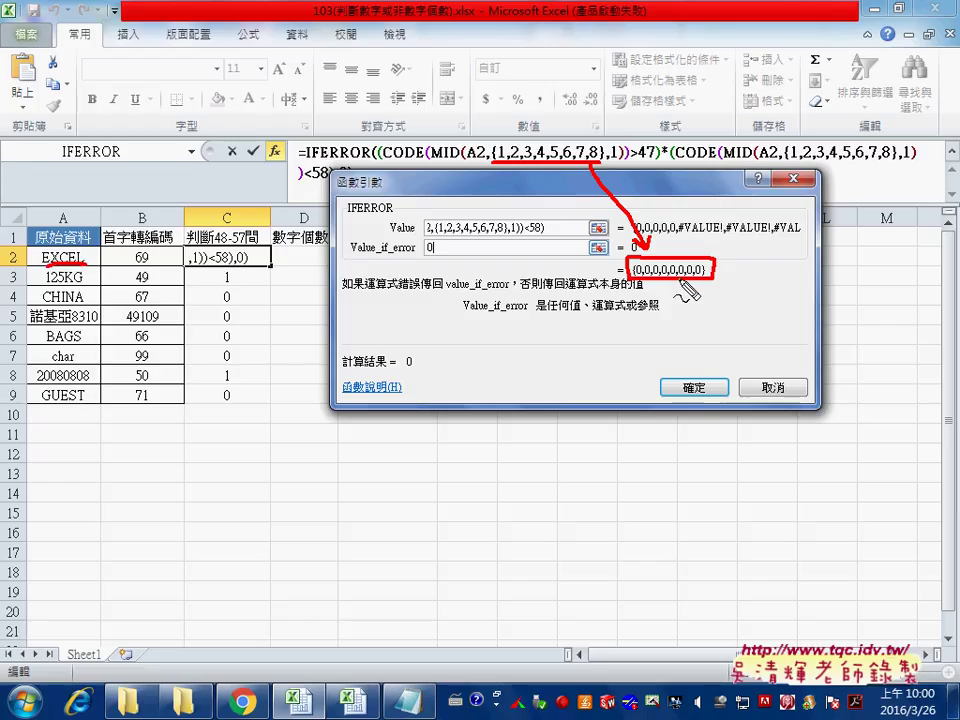
{"action": "key", "text": "Escape"}
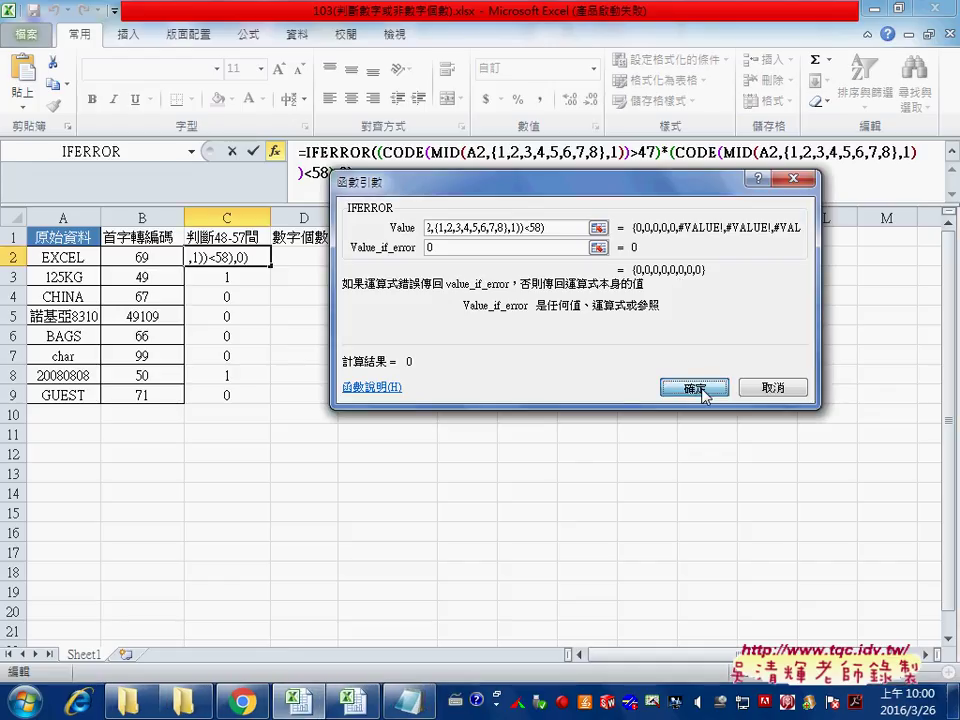
{"action": "left_click", "coordinate": [703, 395]}
- Fill C2's IFERROR formula down to C9 and inspect C3's arguments for 125KG
{"action": "left_click_drag", "start_coordinate": [270, 266], "coordinate": [268, 401]}
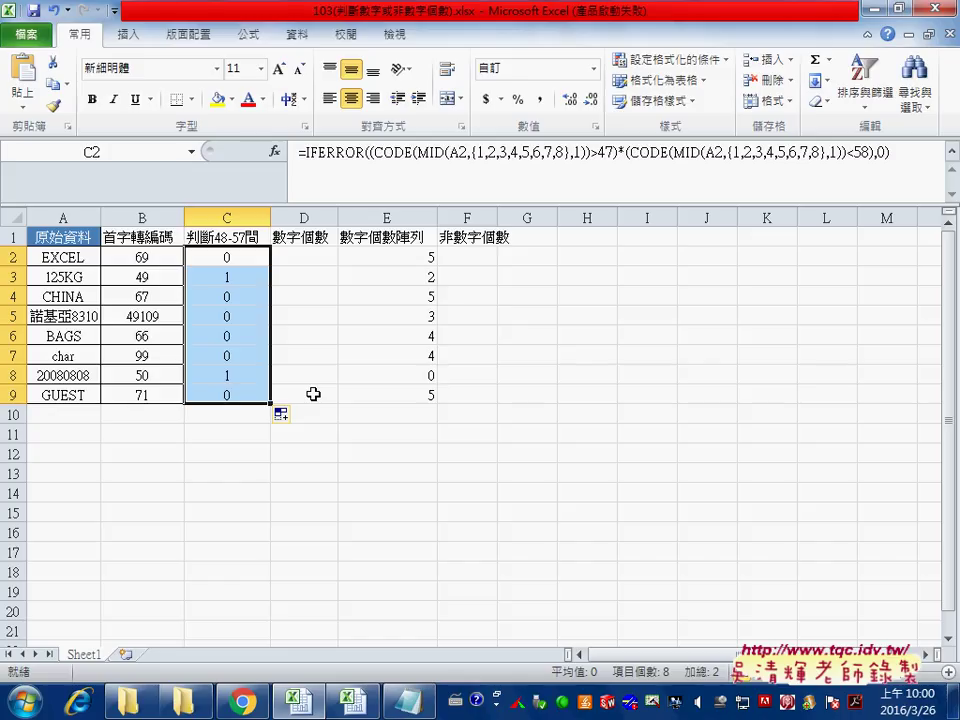
{"action": "left_click", "coordinate": [227, 277]}
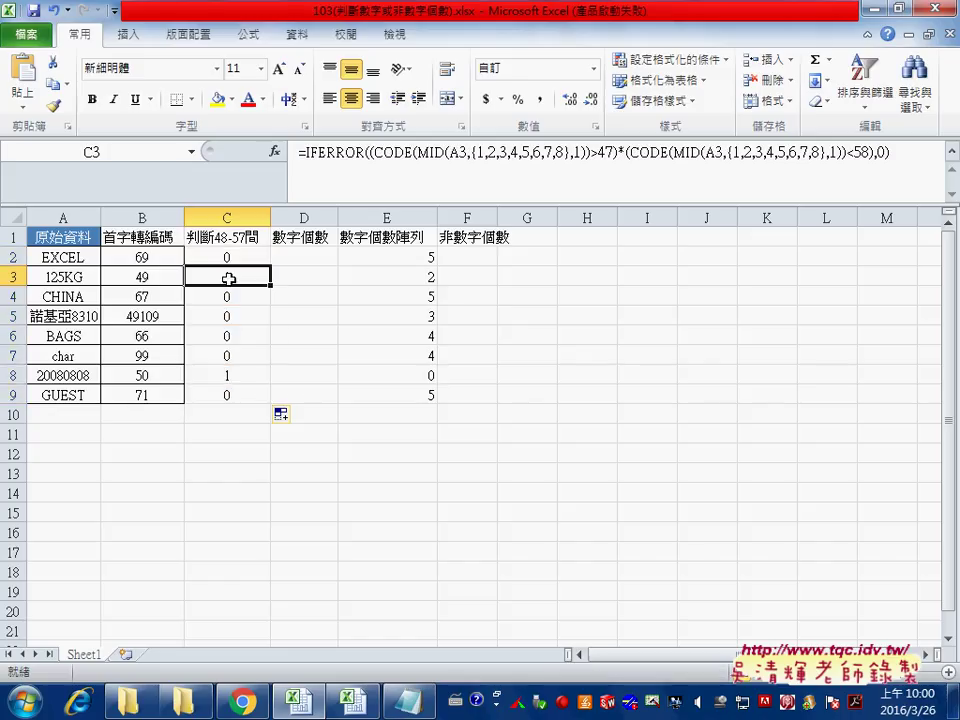
{"action": "left_click", "coordinate": [273, 151]}
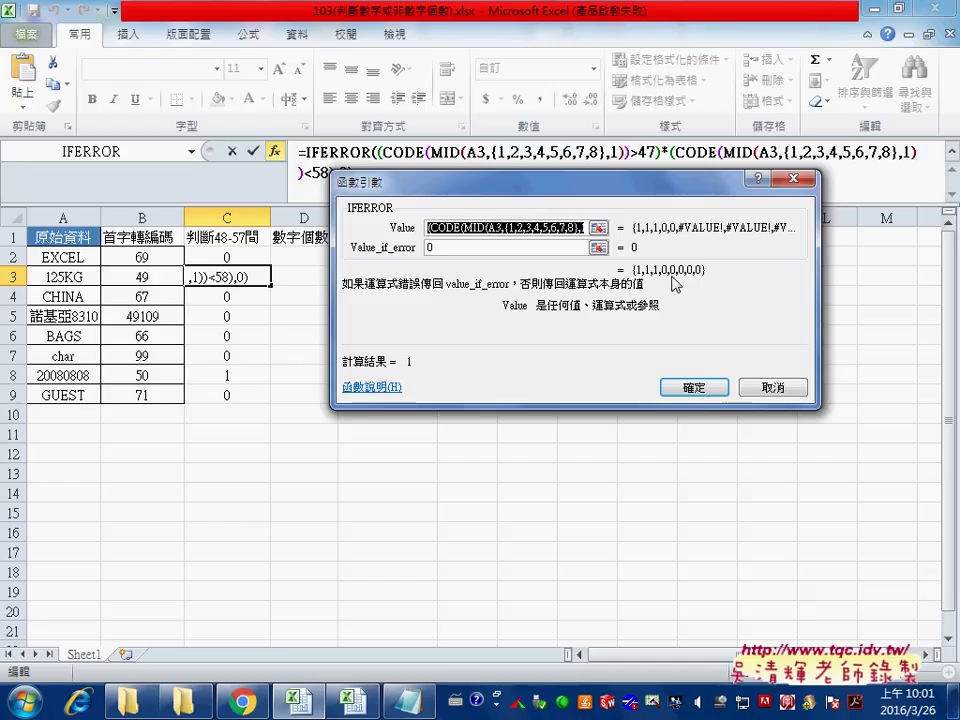
{"action": "left_click", "coordinate": [780, 388]}
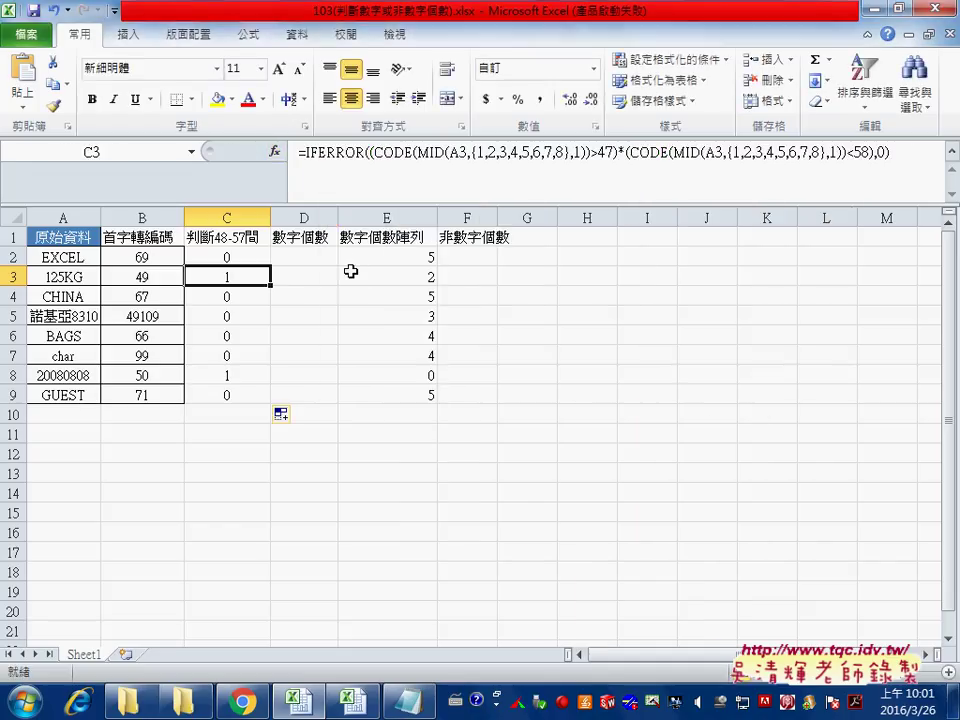
{"action": "left_click", "coordinate": [309, 252]}
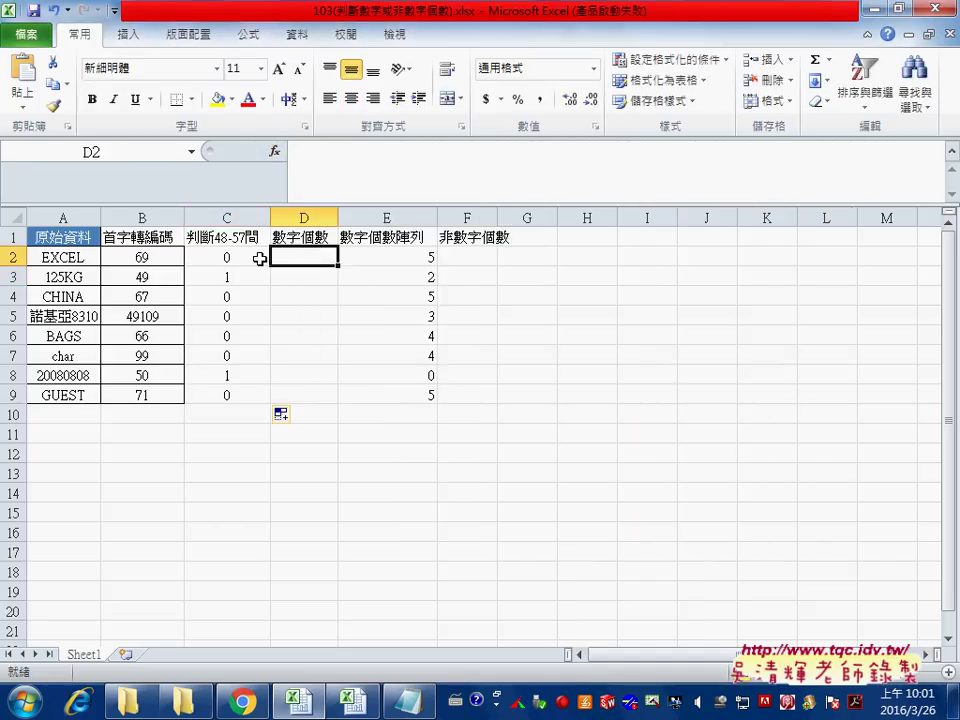
- Copy the full IFERROR digit-test formula text from C2, leaving C2 unchanged
{"action": "left_click", "coordinate": [259, 259]}
{"action": "left_click_drag", "start_coordinate": [305, 152], "coordinate": [895, 154]}
{"action": "right_click", "coordinate": [885, 155]}
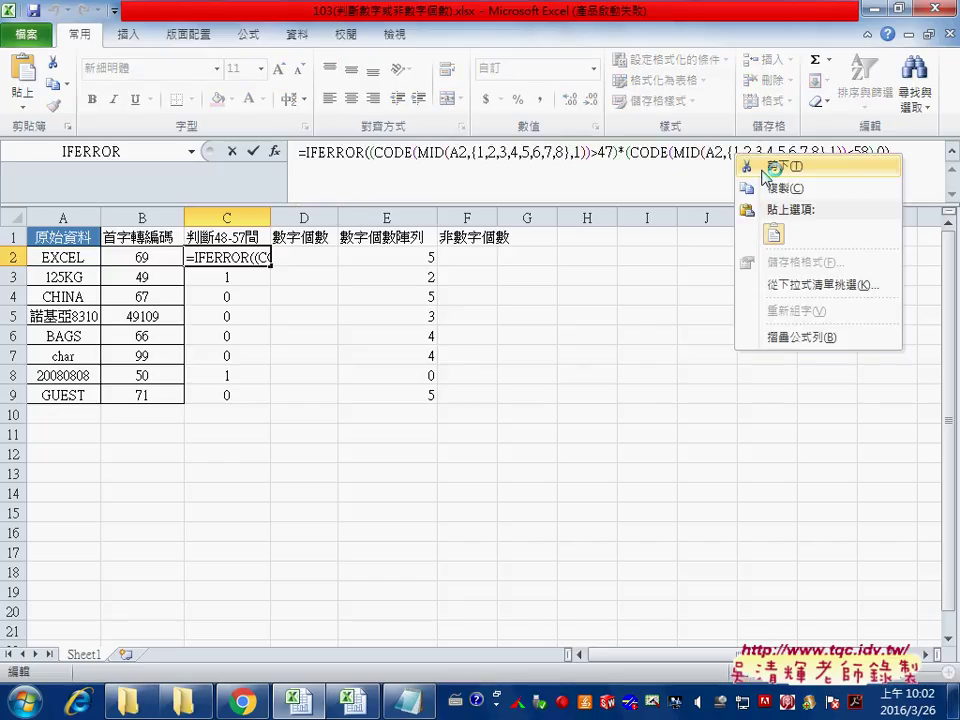
{"action": "left_click", "coordinate": [755, 163]}
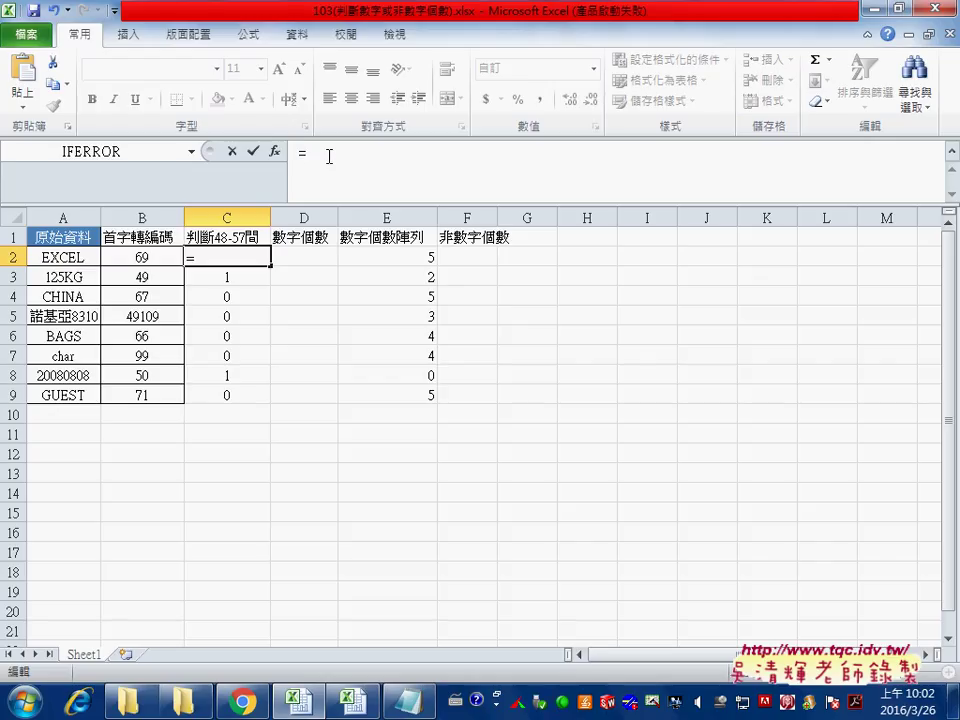
{"action": "key", "text": "ctrl+v"}
{"action": "left_click", "coordinate": [253, 151]}
{"action": "left_click_drag", "start_coordinate": [308, 152], "coordinate": [888, 152]}
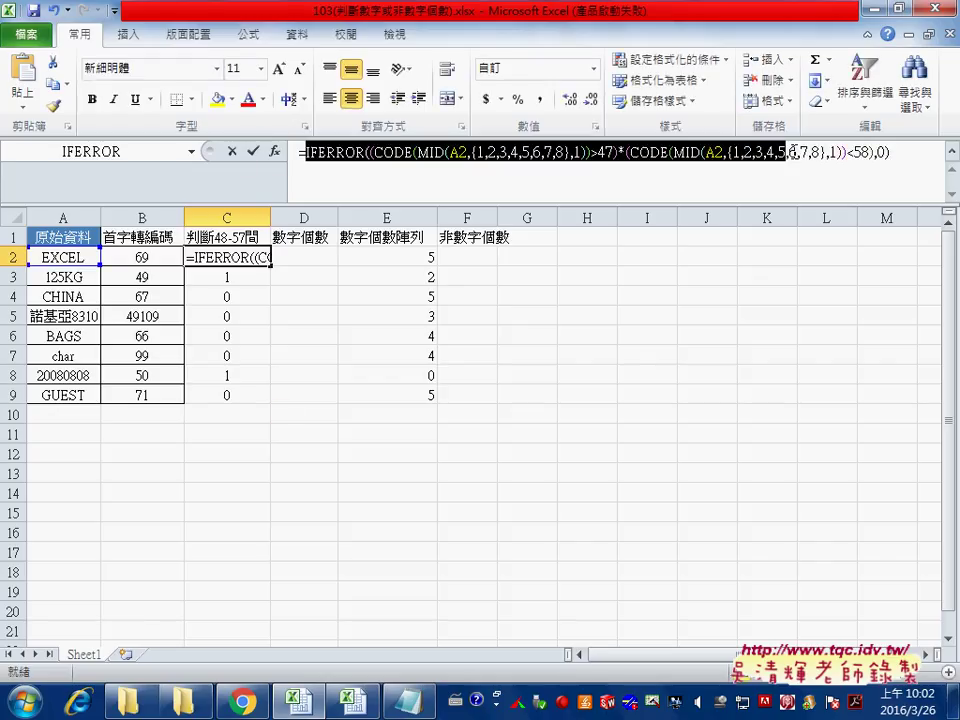
{"action": "right_click", "coordinate": [707, 160]}
{"action": "left_click", "coordinate": [740, 187]}
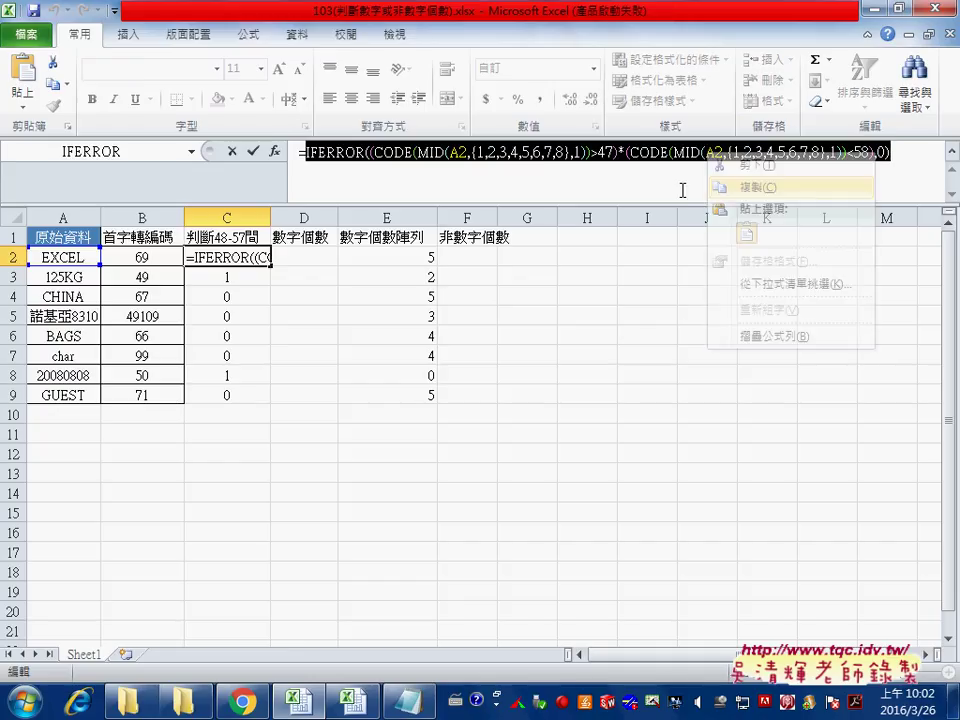
{"action": "left_click", "coordinate": [231, 151]}
- Enter a Math & Trig SUM in D2 with the pasted IFERROR formula as Number1
{"action": "left_click", "coordinate": [304, 257]}
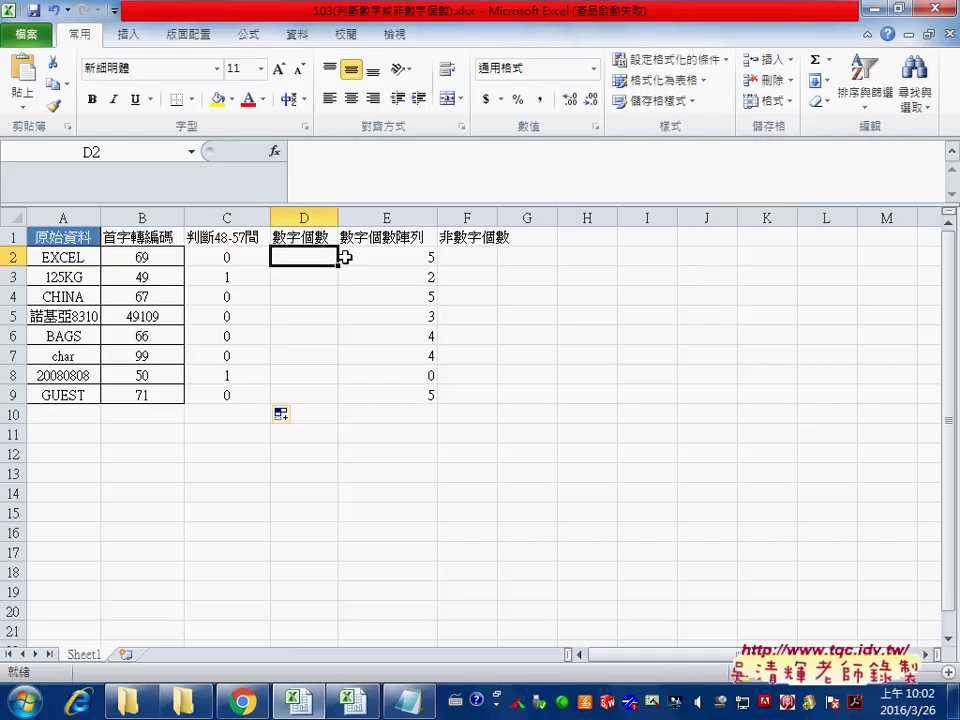
{"action": "left_click", "coordinate": [275, 151]}
{"action": "left_click", "coordinate": [553, 216]}
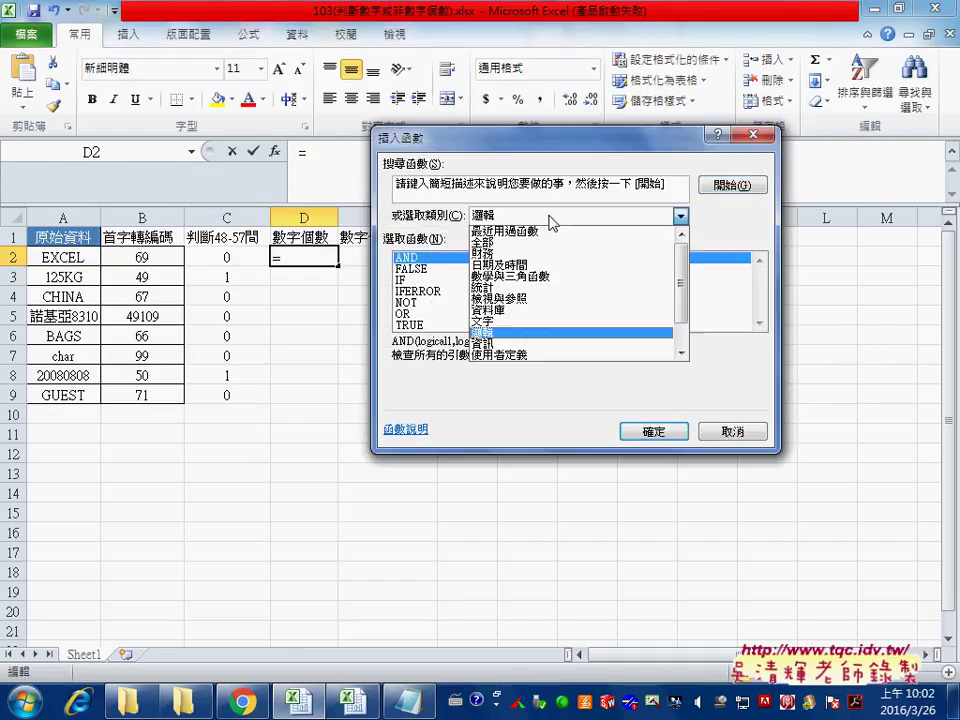
{"action": "left_click", "coordinate": [558, 276]}
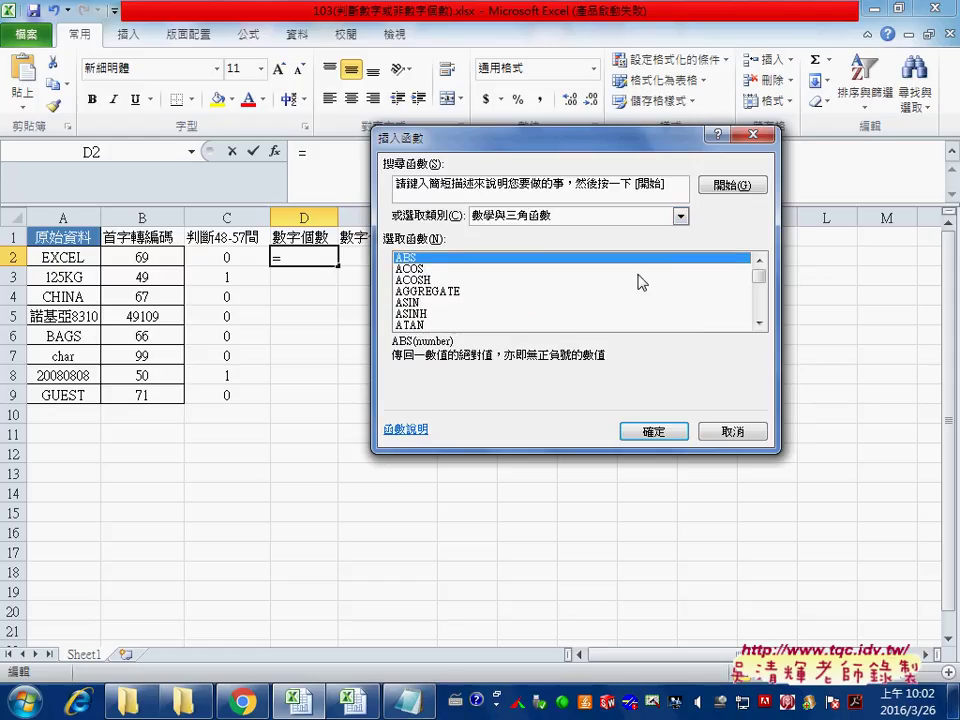
{"action": "left_click_drag", "start_coordinate": [762, 282], "coordinate": [760, 317]}
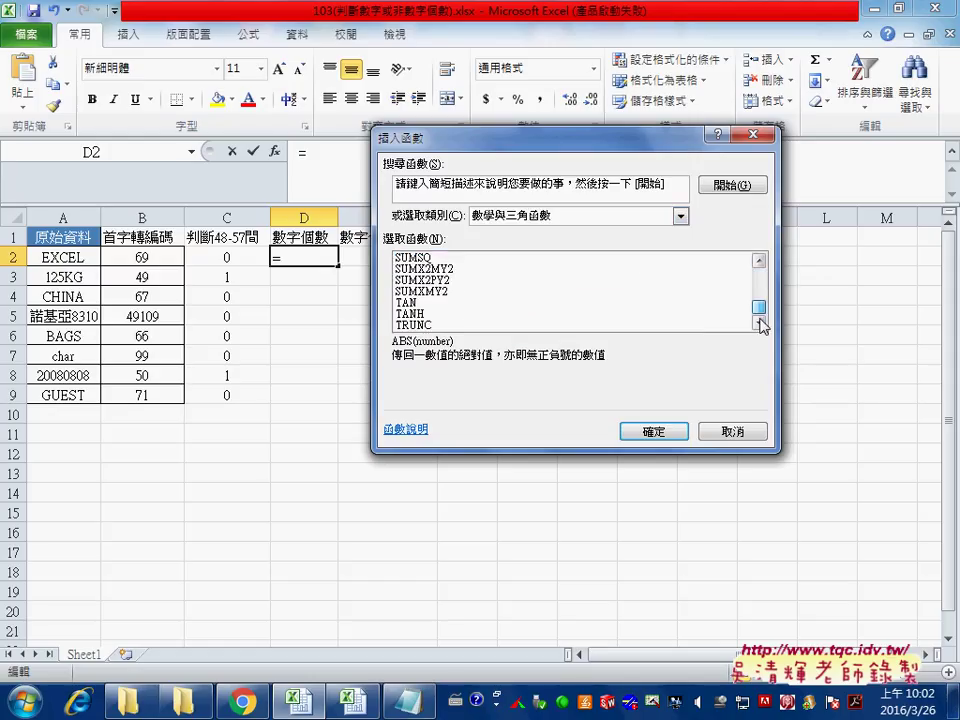
{"action": "left_click", "coordinate": [760, 260]}
{"action": "left_click", "coordinate": [760, 260]}
{"action": "left_click", "coordinate": [760, 260]}
{"action": "left_click", "coordinate": [760, 260]}
{"action": "left_click", "coordinate": [760, 260]}
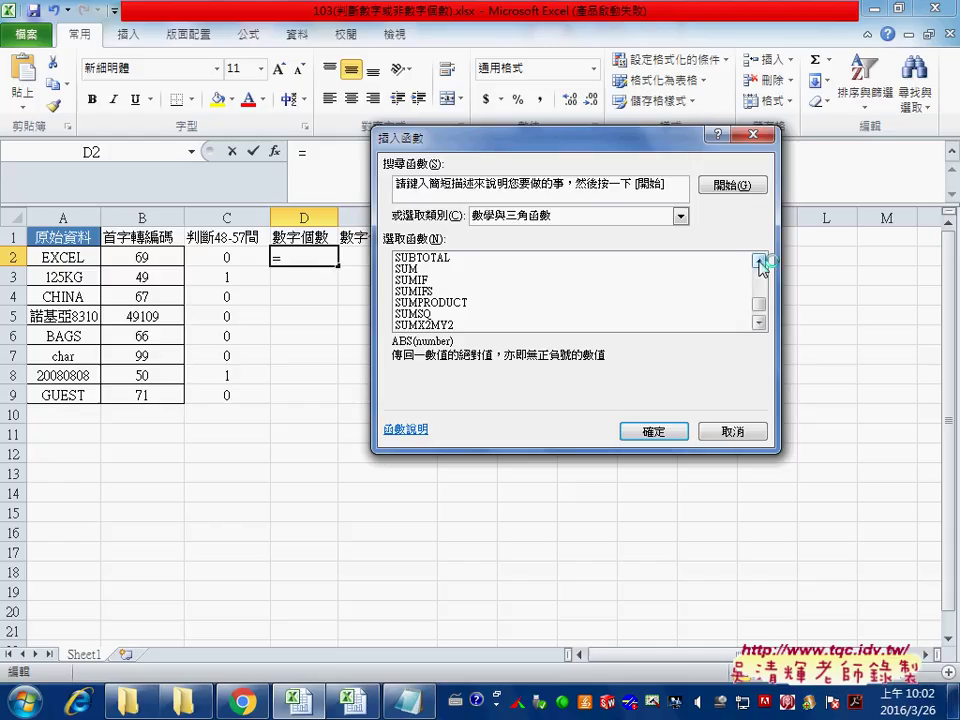
{"action": "left_click", "coordinate": [430, 269]}
{"action": "left_click", "coordinate": [673, 436]}
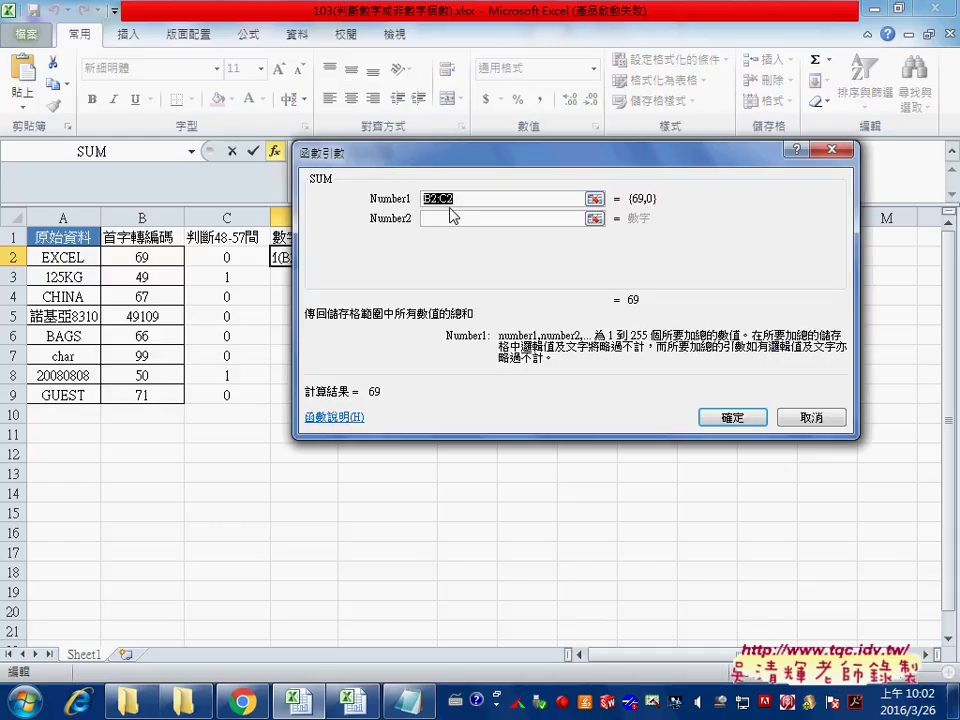
{"action": "right_click", "coordinate": [456, 202]}
{"action": "left_click", "coordinate": [497, 258]}
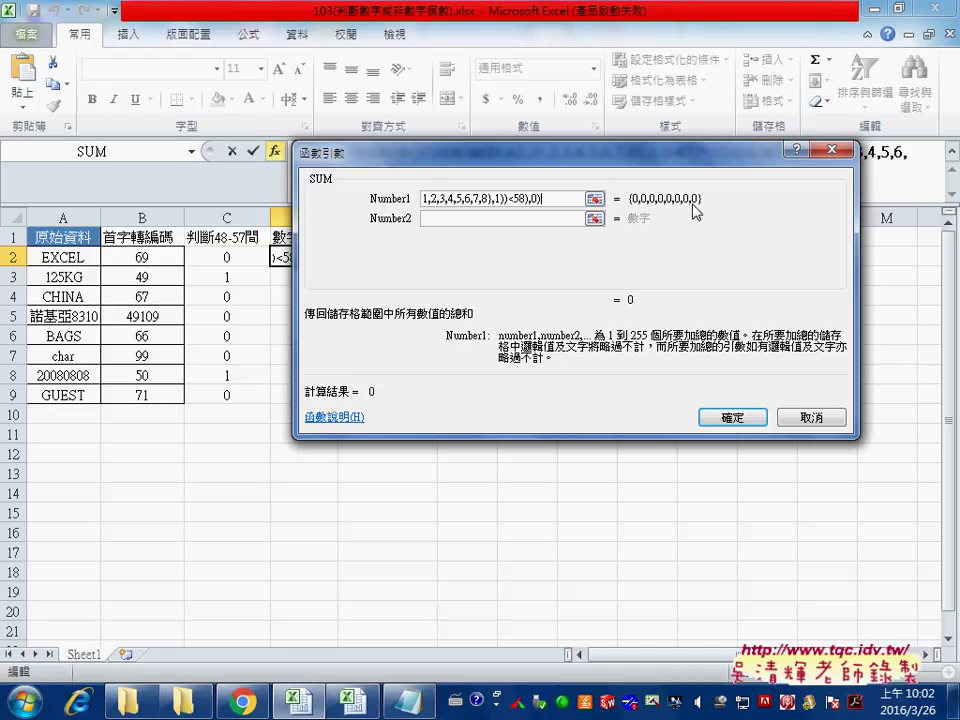
{"action": "left_click", "coordinate": [744, 421]}
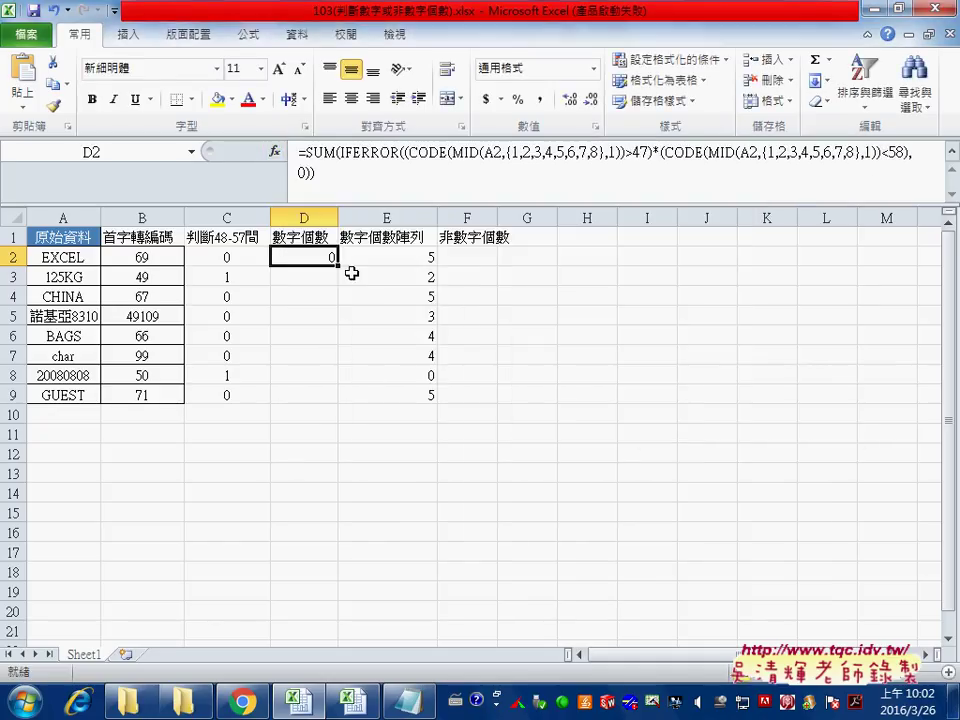
- Fill D2's SUM formula down to D9, check the EXCEL and 125KG rows, and edit D2
{"action": "left_click_drag", "start_coordinate": [338, 265], "coordinate": [338, 402]}
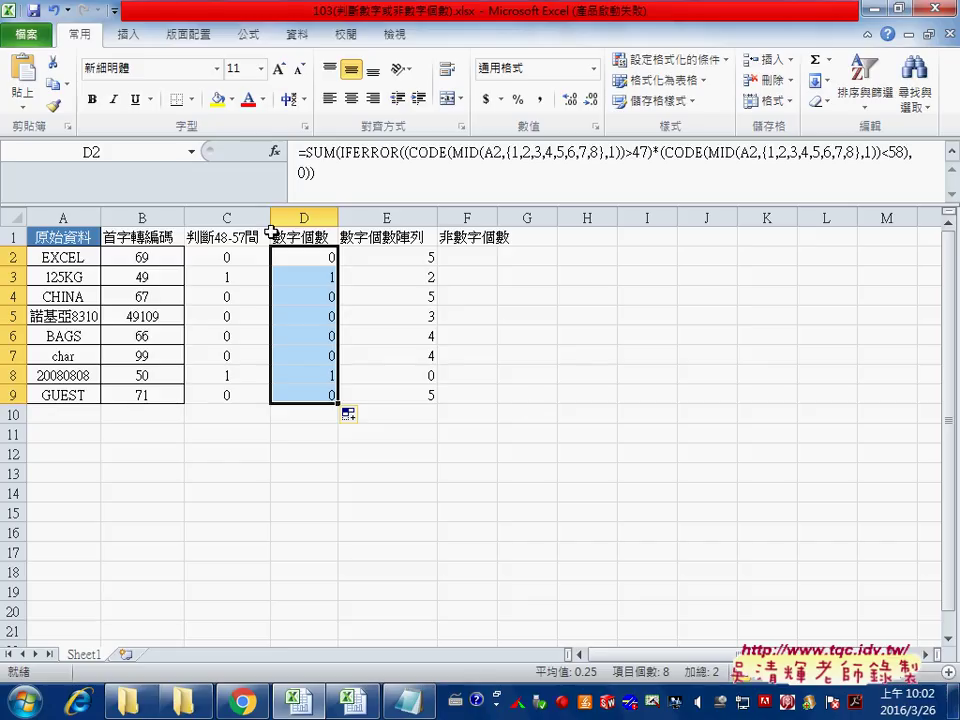
{"action": "left_click", "coordinate": [302, 257]}
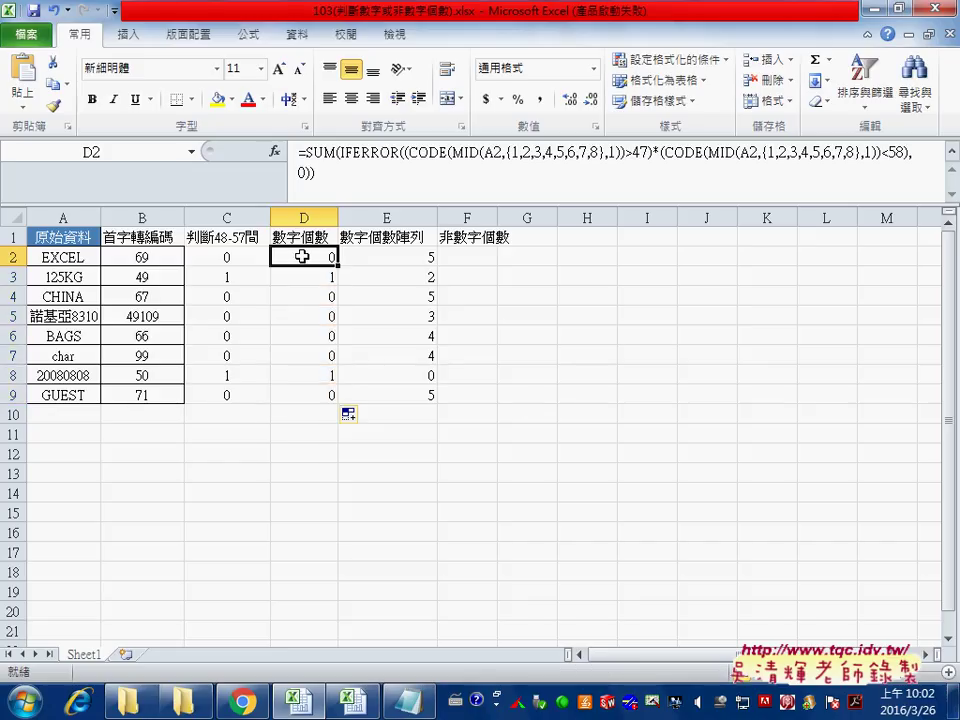
{"action": "left_click", "coordinate": [85, 257]}
{"action": "left_click", "coordinate": [80, 277]}
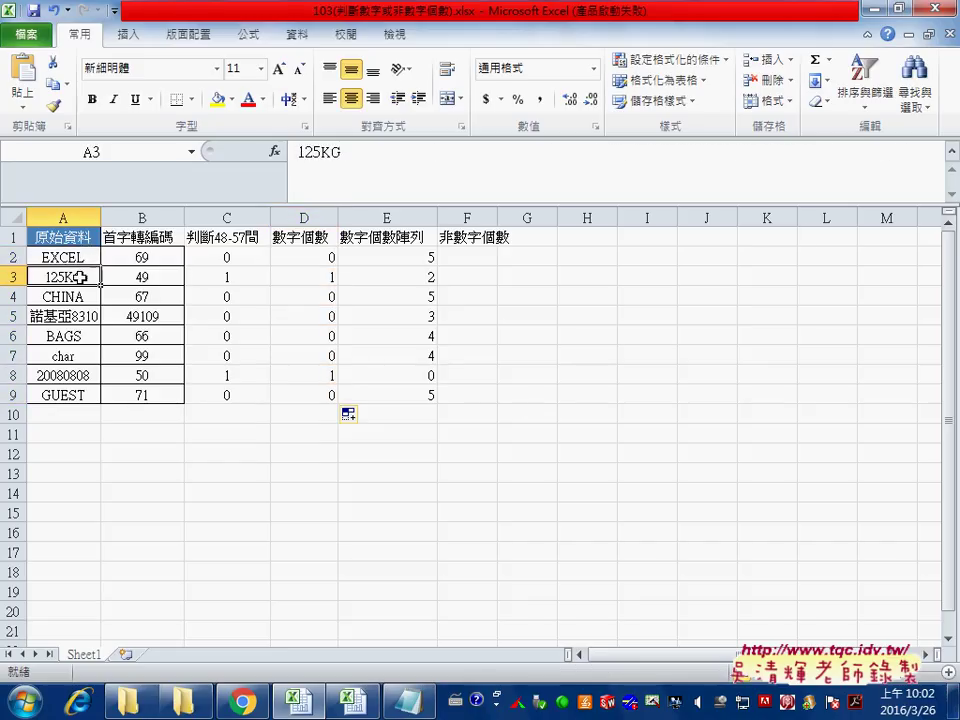
{"action": "left_click", "coordinate": [300, 274]}
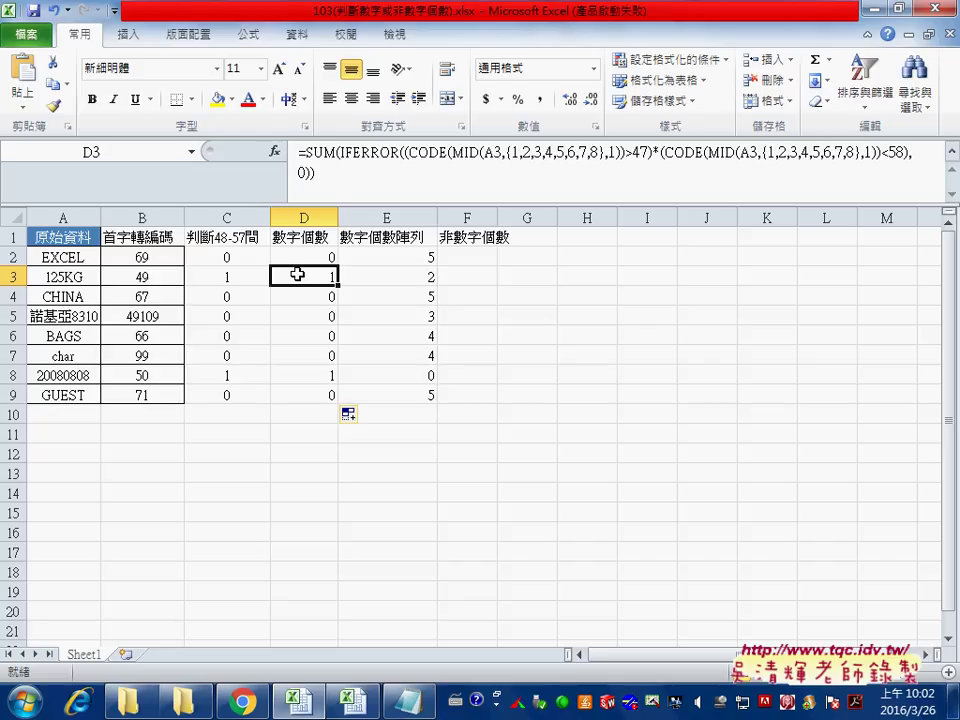
{"action": "left_click", "coordinate": [307, 253]}
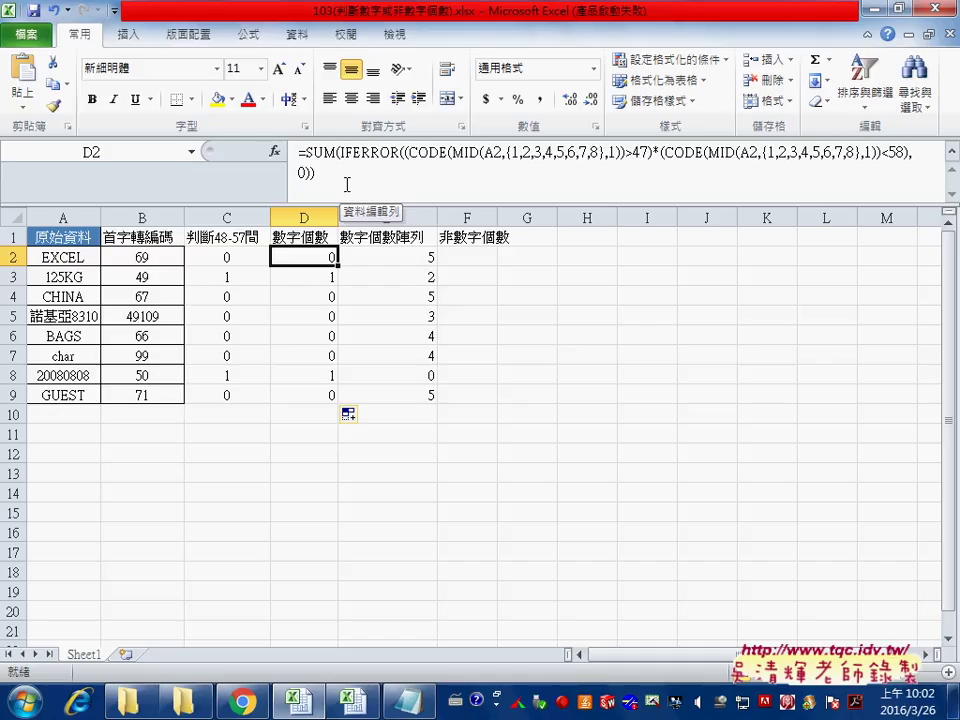
{"action": "left_click", "coordinate": [345, 170]}
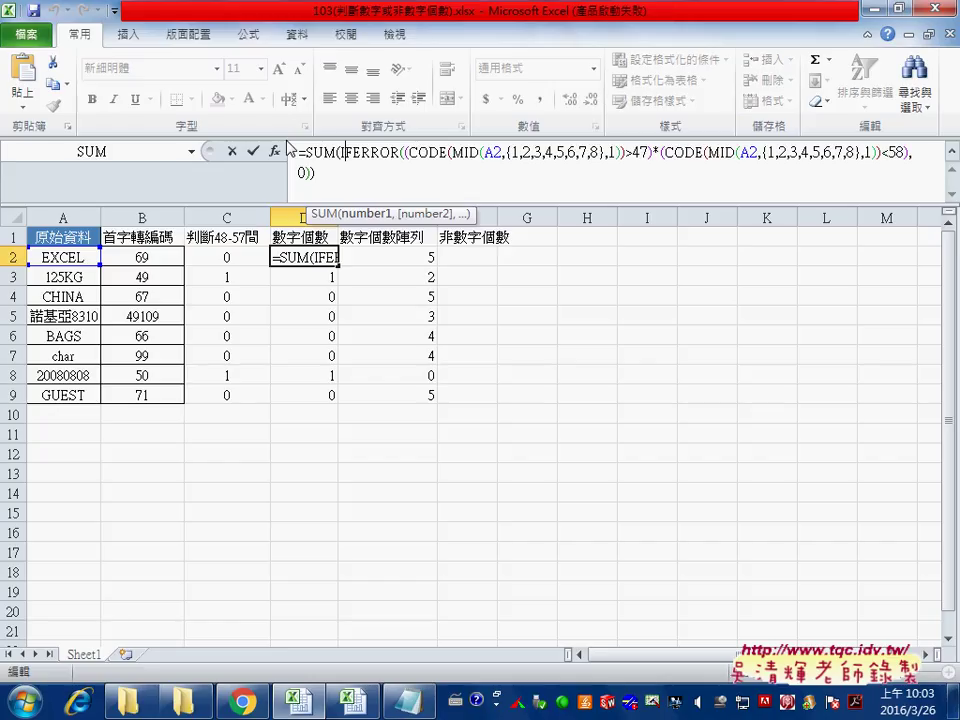
- Enter D2's SUM/IFERROR formula as an array formula with Ctrl+Shift+Enter
{"action": "key", "text": "ctrl+shift+Return"}
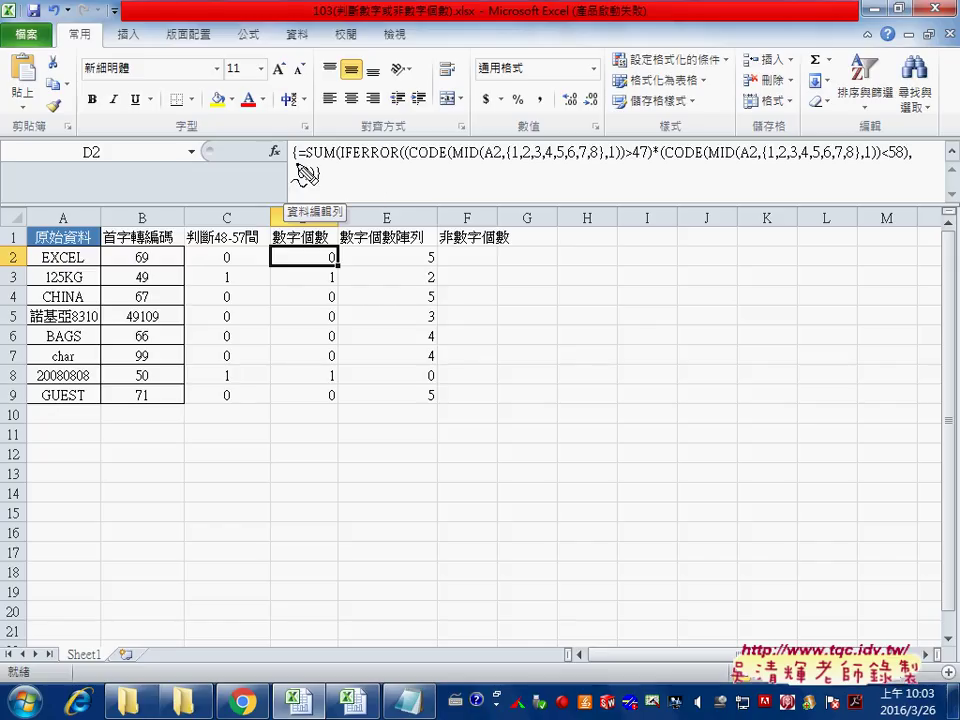
{"action": "mouse_move", "coordinate": [283, 162]}
{"action": "left_mouse_down"}
{"action": "mouse_move", "coordinate": [298, 162]}
{"action": "mouse_move", "coordinate": [314, 186]}
{"action": "left_mouse_up"}
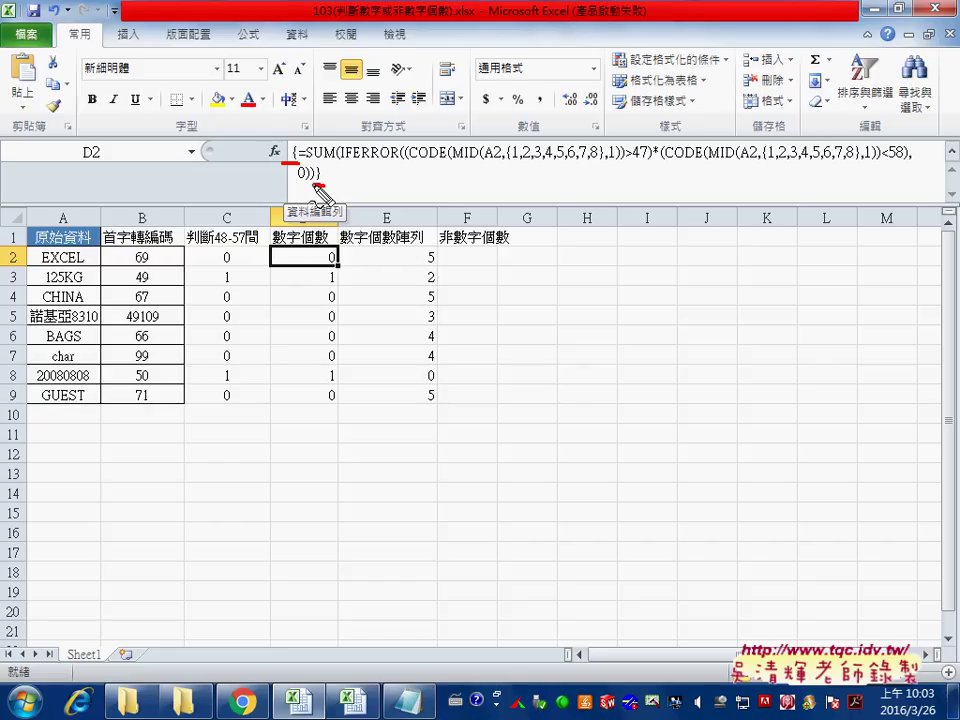
{"action": "left_click_drag", "start_coordinate": [508, 161], "coordinate": [600, 161]}
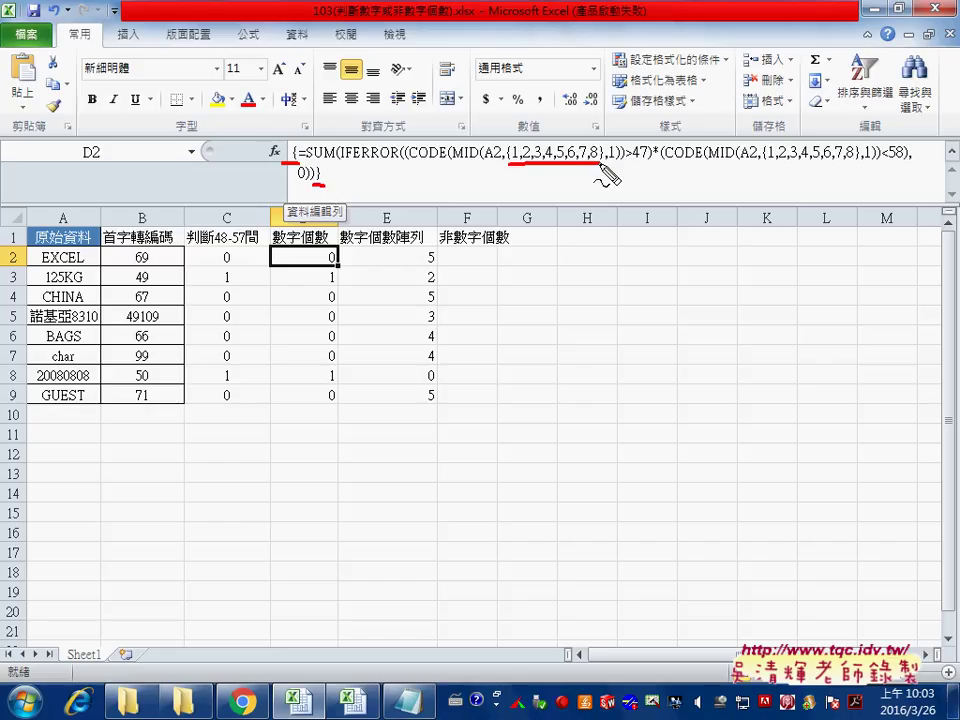
{"action": "left_click_drag", "start_coordinate": [452, 161], "coordinate": [478, 161]}
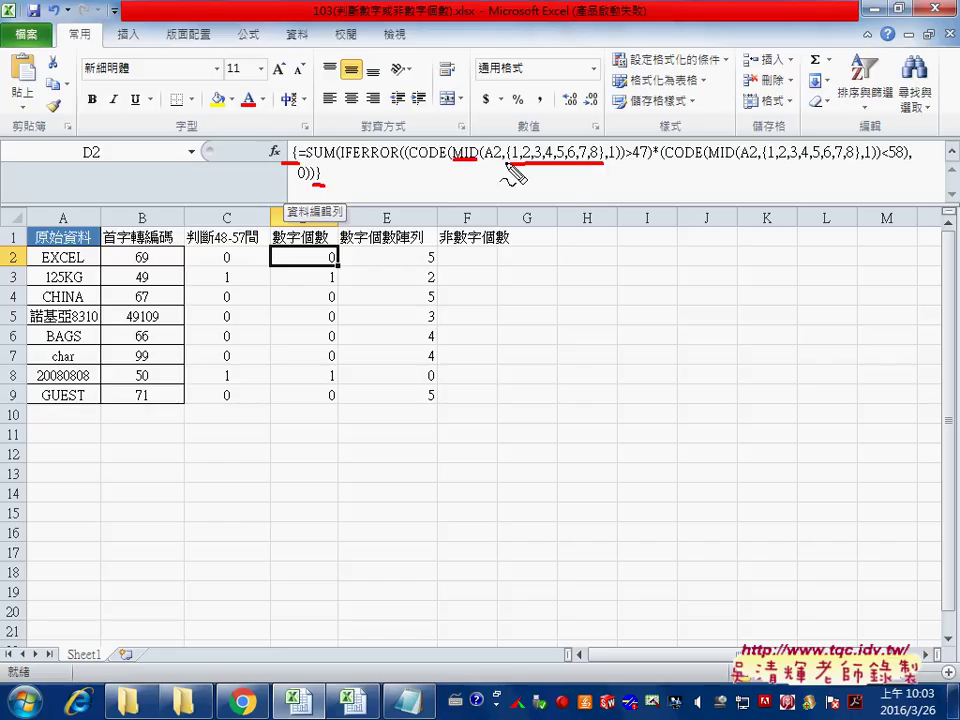
{"action": "mouse_move", "coordinate": [42, 264]}
{"action": "left_mouse_down"}
{"action": "mouse_move", "coordinate": [88, 263]}
{"action": "mouse_move", "coordinate": [85, 272]}
{"action": "left_mouse_up"}
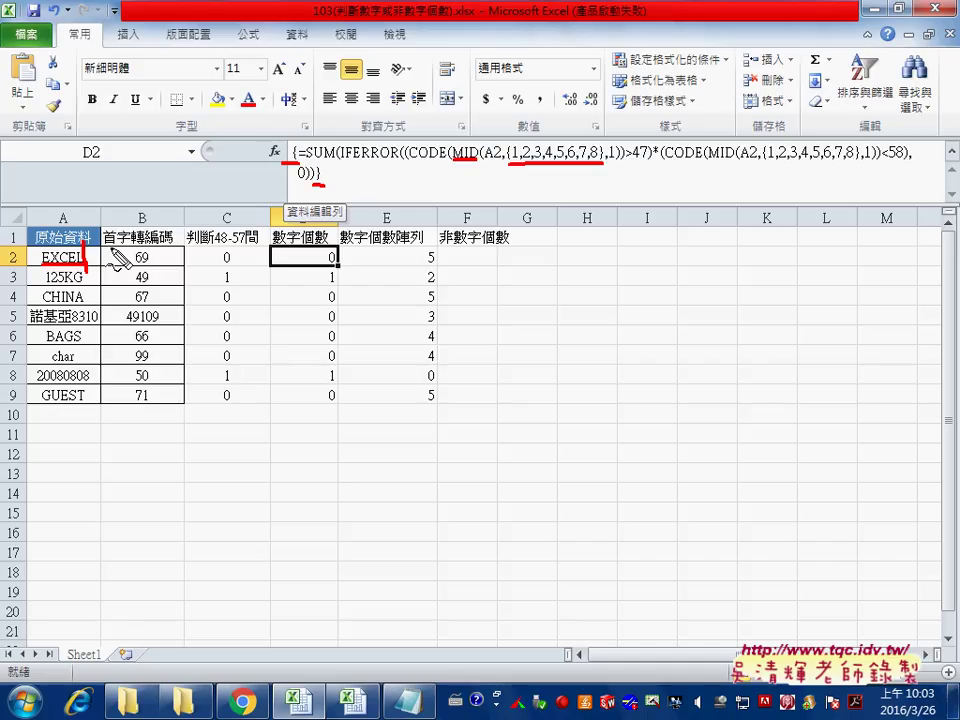
{"action": "key", "text": "Escape"}
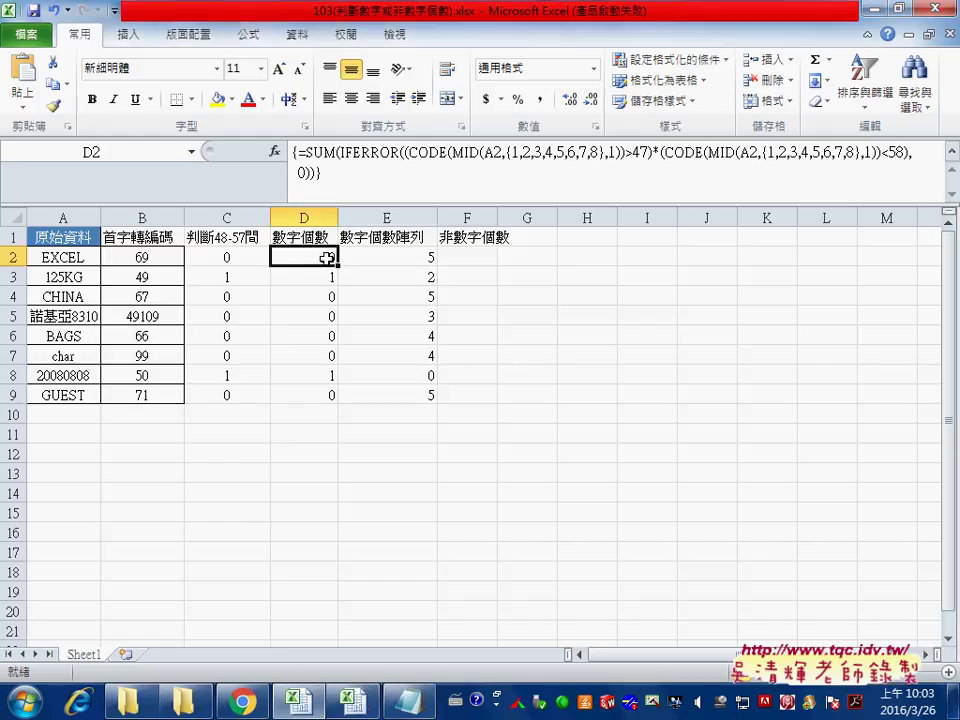
- Fill D2's array formula to D9 and verify counts 3, 4 and 8 in D3, D5, D8
{"action": "left_click_drag", "start_coordinate": [338, 266], "coordinate": [341, 408]}
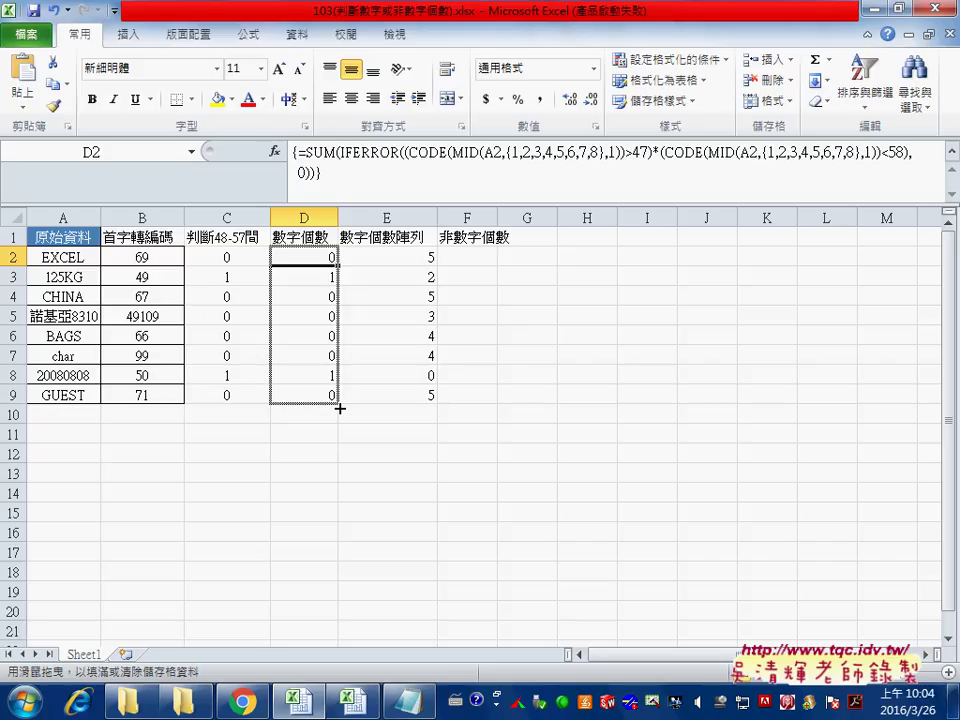
{"action": "left_click_drag", "start_coordinate": [341, 408], "coordinate": [341, 408]}
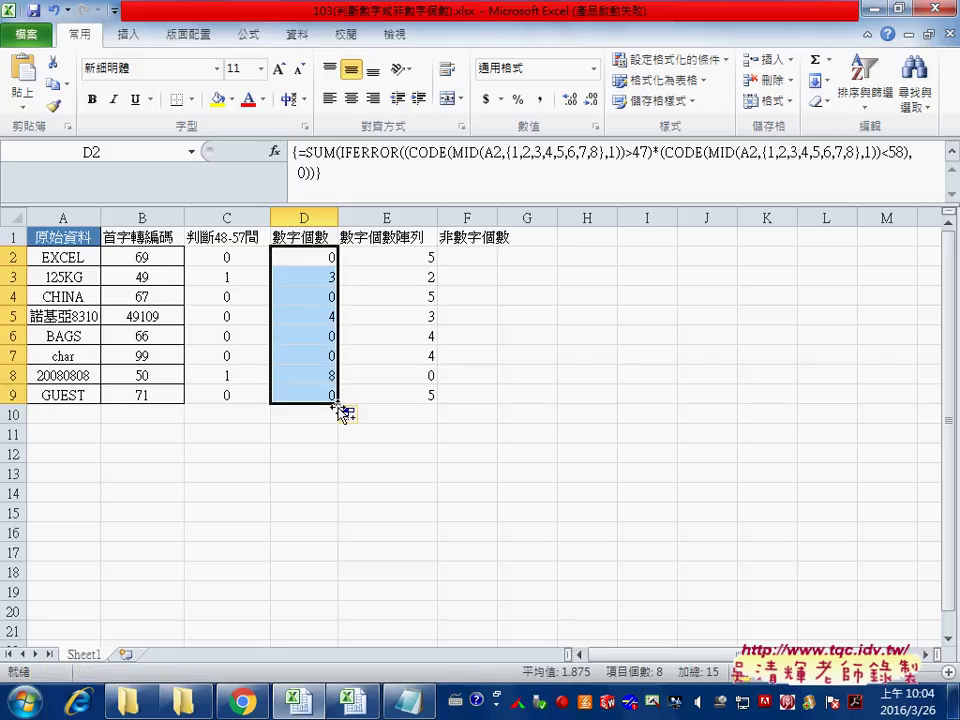
{"action": "left_click", "coordinate": [319, 277]}
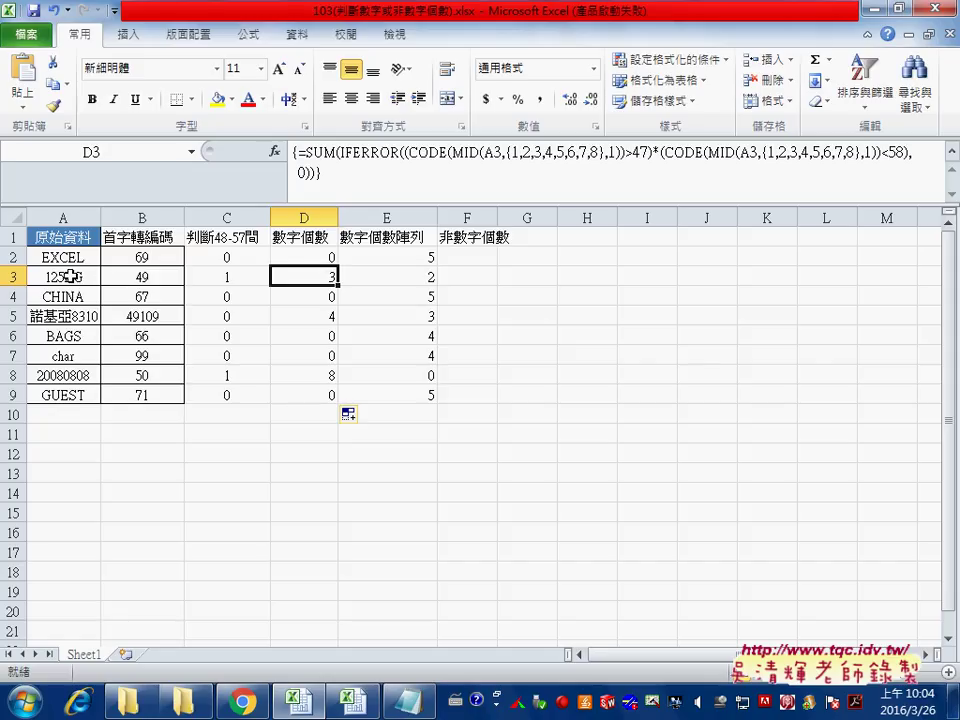
{"action": "left_click", "coordinate": [313, 315]}
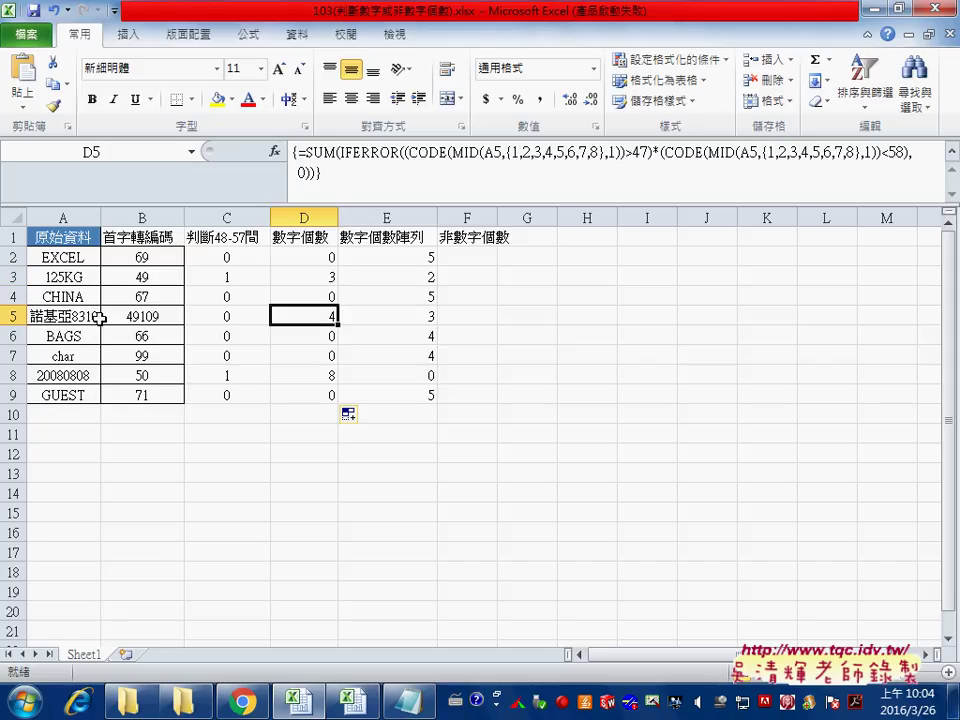
{"action": "left_click", "coordinate": [312, 374]}
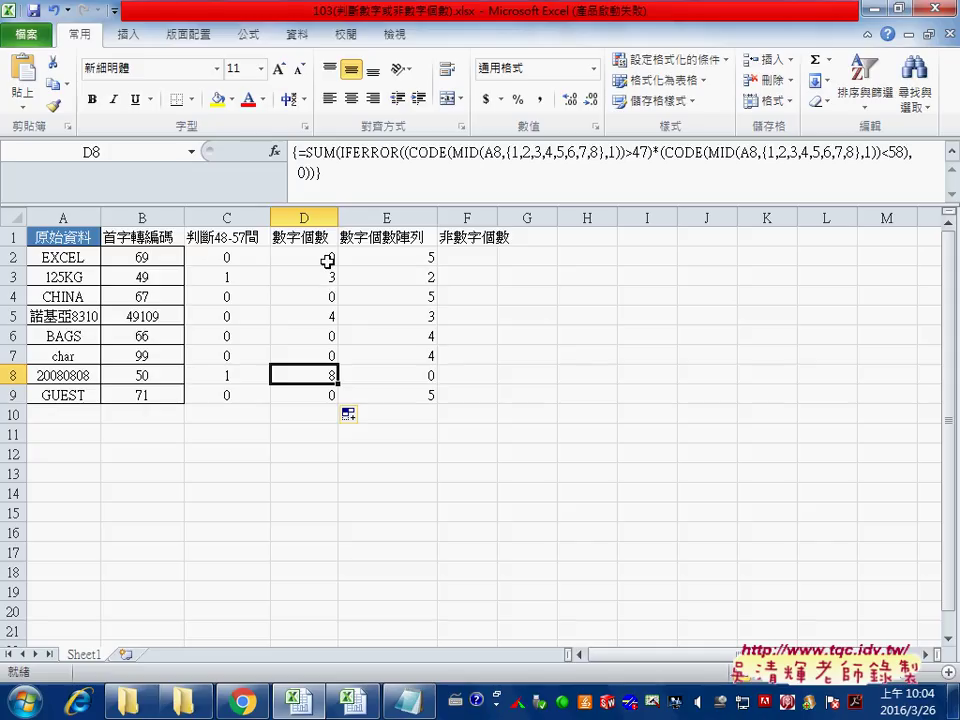
{"action": "left_click", "coordinate": [327, 259]}
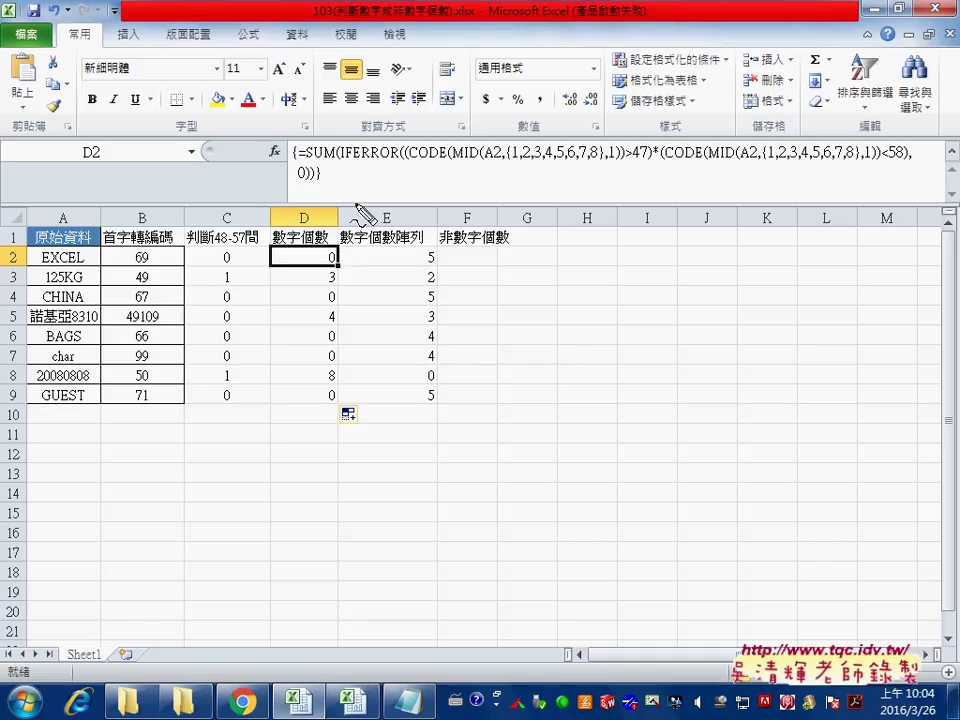
{"action": "left_click_drag", "start_coordinate": [505, 163], "coordinate": [612, 165]}
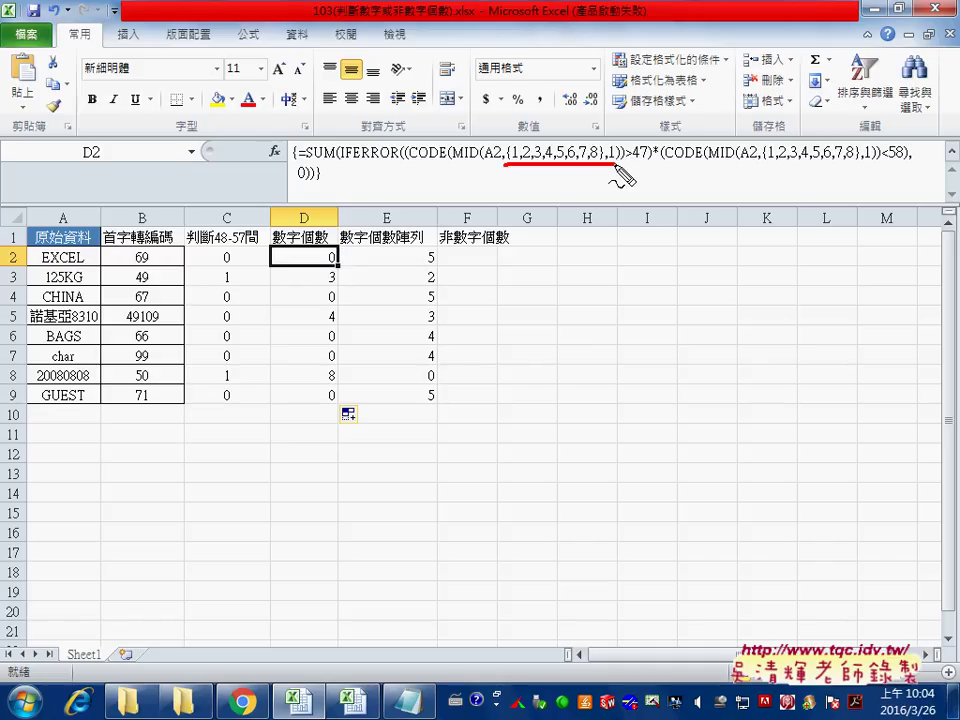
{"action": "mouse_move", "coordinate": [507, 163]}
{"action": "left_mouse_down"}
{"action": "mouse_move", "coordinate": [597, 152]}
{"action": "mouse_move", "coordinate": [604, 163]}
{"action": "left_mouse_up"}
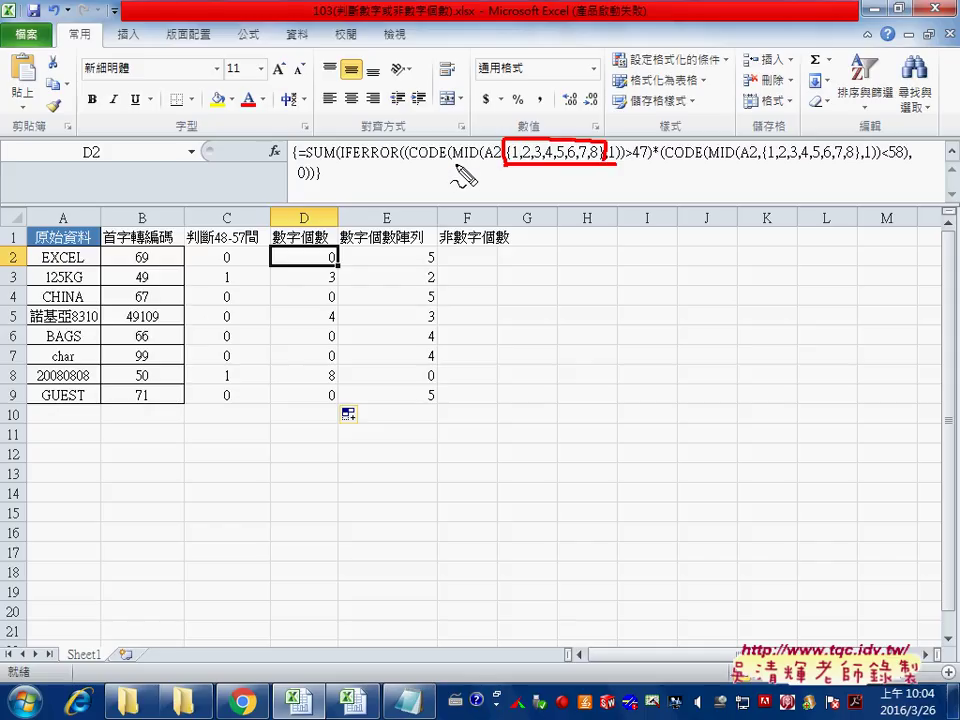
{"action": "left_click_drag", "start_coordinate": [458, 168], "coordinate": [520, 174]}
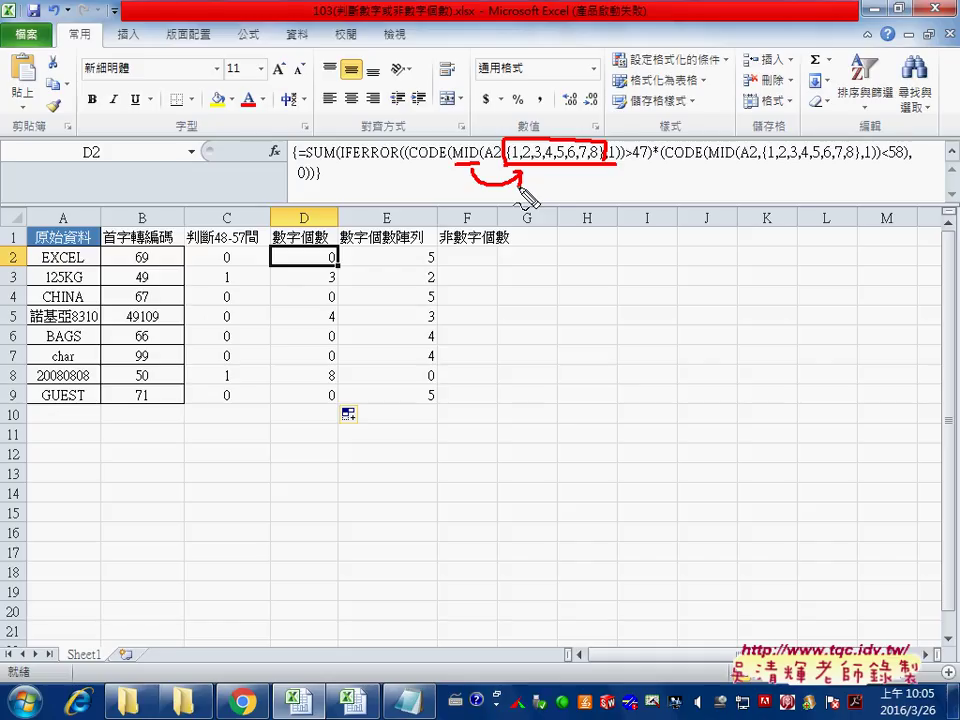
{"action": "left_click_drag", "start_coordinate": [292, 158], "coordinate": [322, 183]}
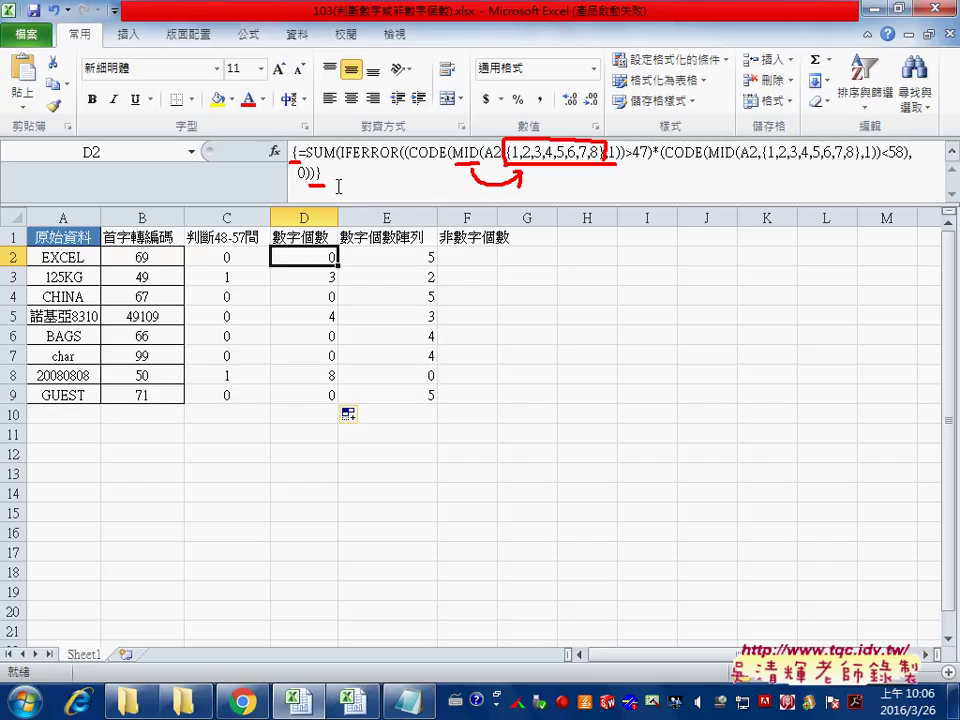
{"action": "key", "text": "Escape"}
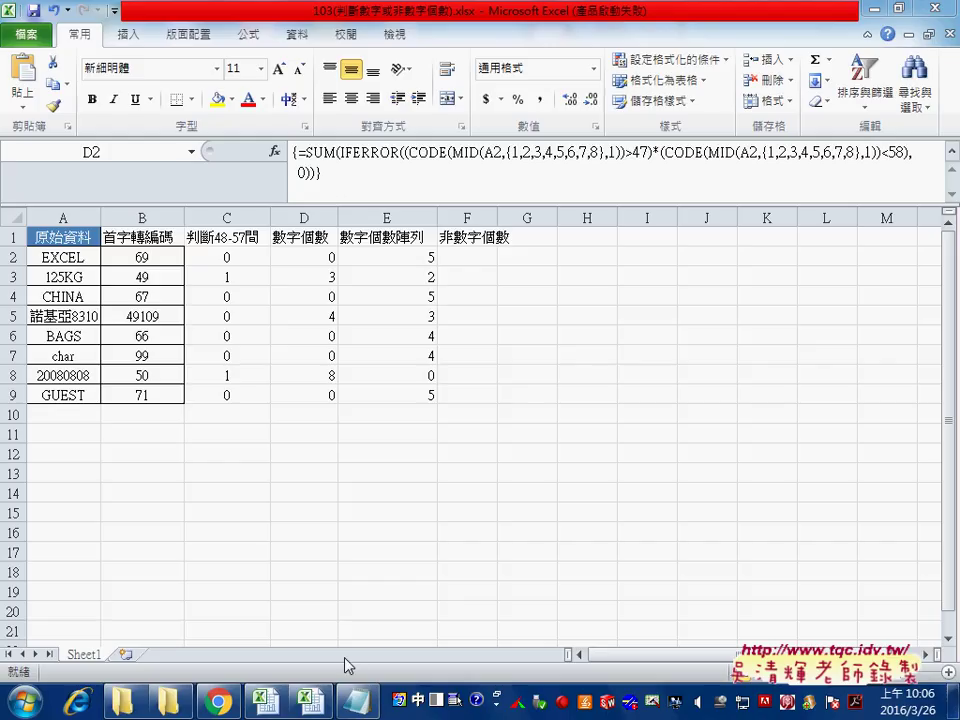
- On the macro workbook's VBA sheet, clear the results in B2:C9
{"action": "left_click", "coordinate": [314, 706]}
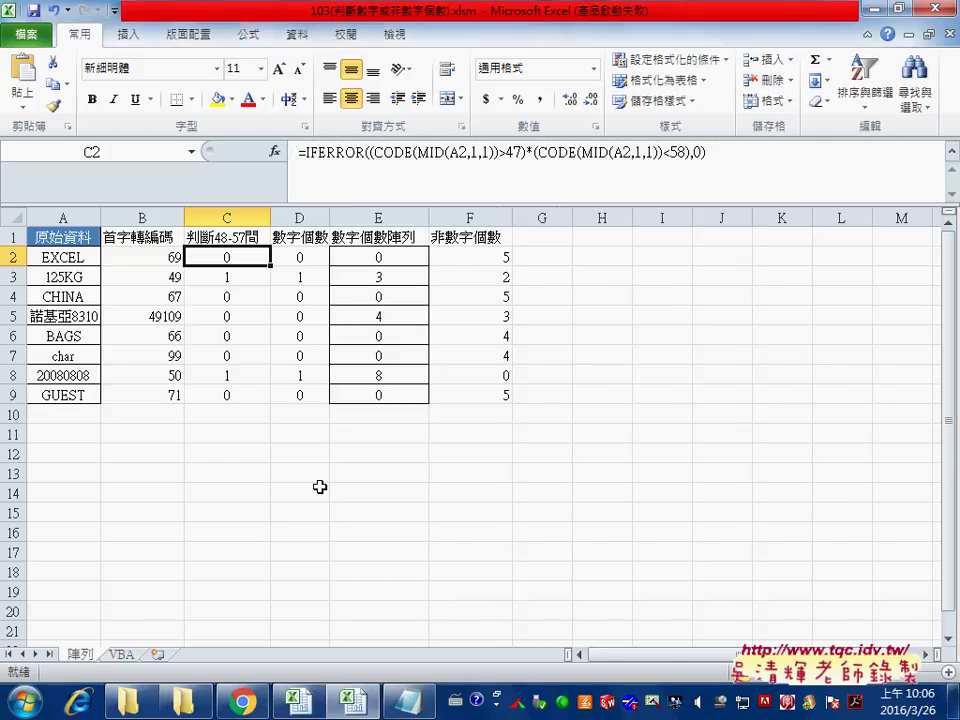
{"action": "left_click", "coordinate": [121, 662]}
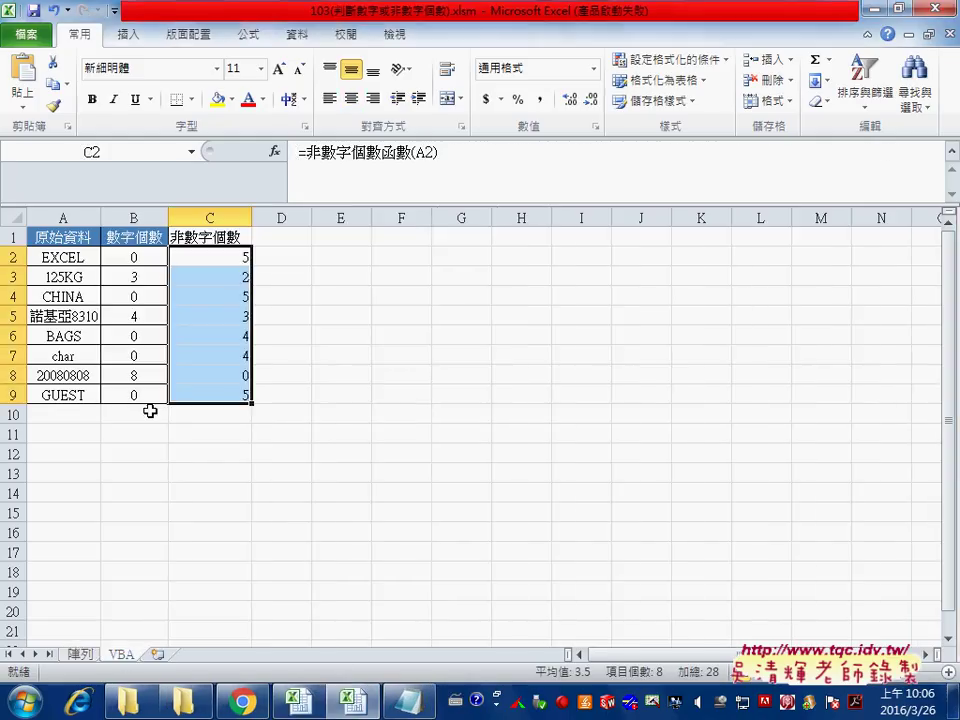
{"action": "left_click", "coordinate": [134, 258]}
{"action": "left_click_drag", "start_coordinate": [134, 258], "coordinate": [204, 396]}
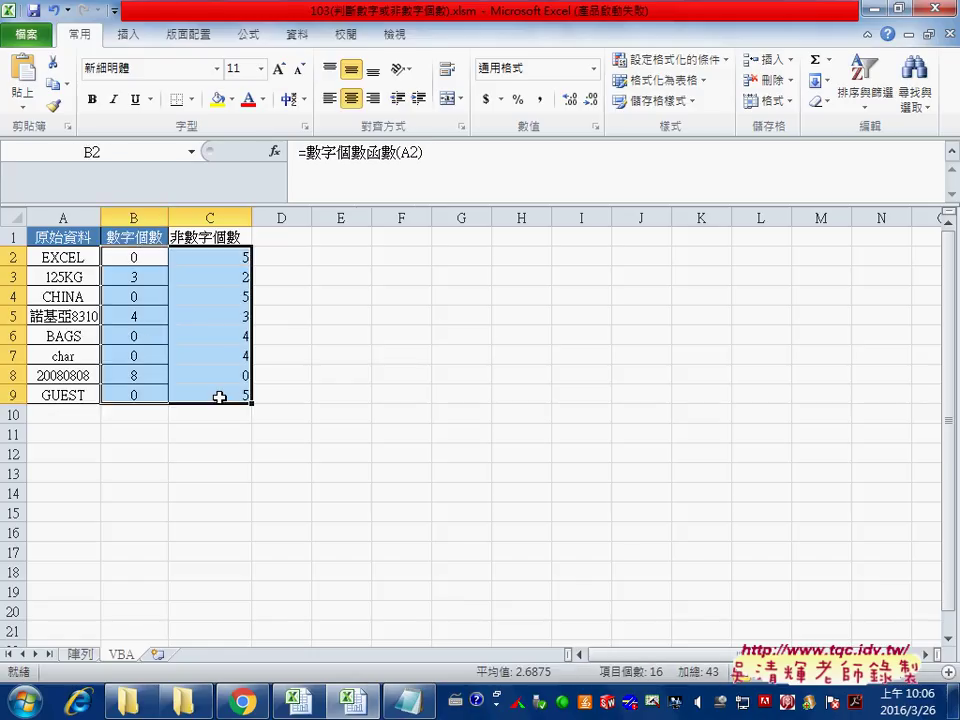
{"action": "key", "text": "Delete"}
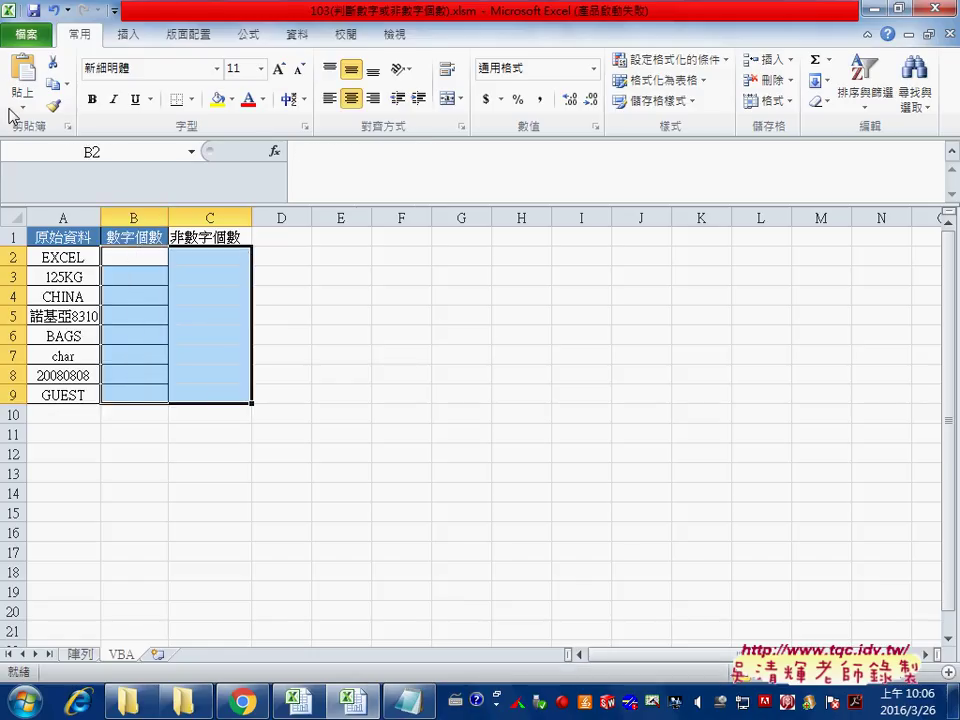
- Enter the user-defined 數字個數函數 with A2 in B2 and fill it down to B9
{"action": "left_click", "coordinate": [135, 254]}
{"action": "left_click", "coordinate": [274, 151]}
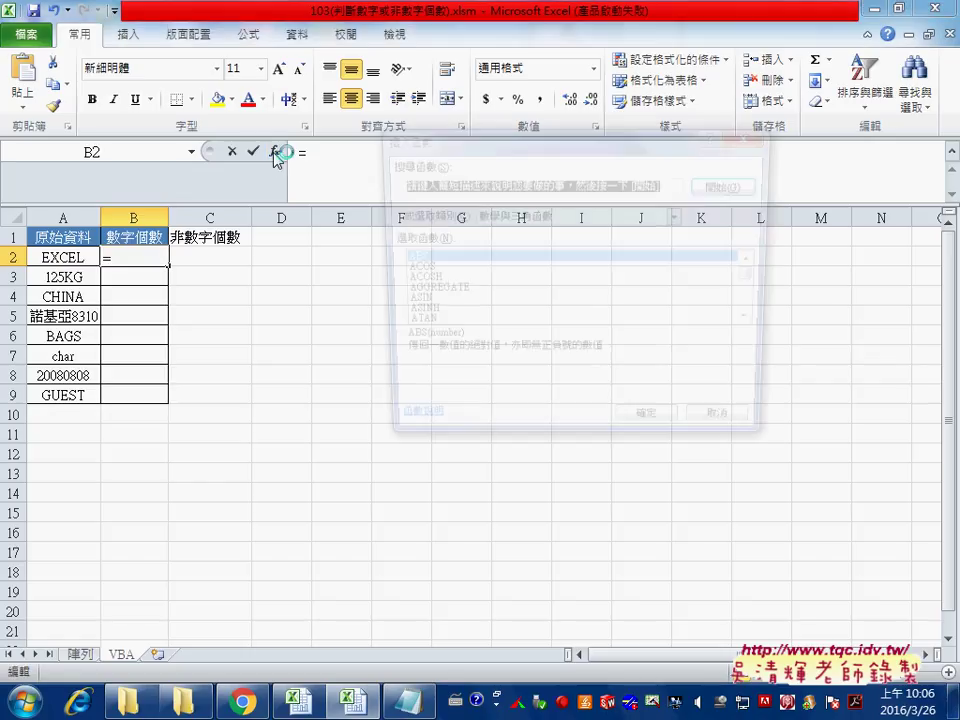
{"action": "left_click", "coordinate": [540, 224]}
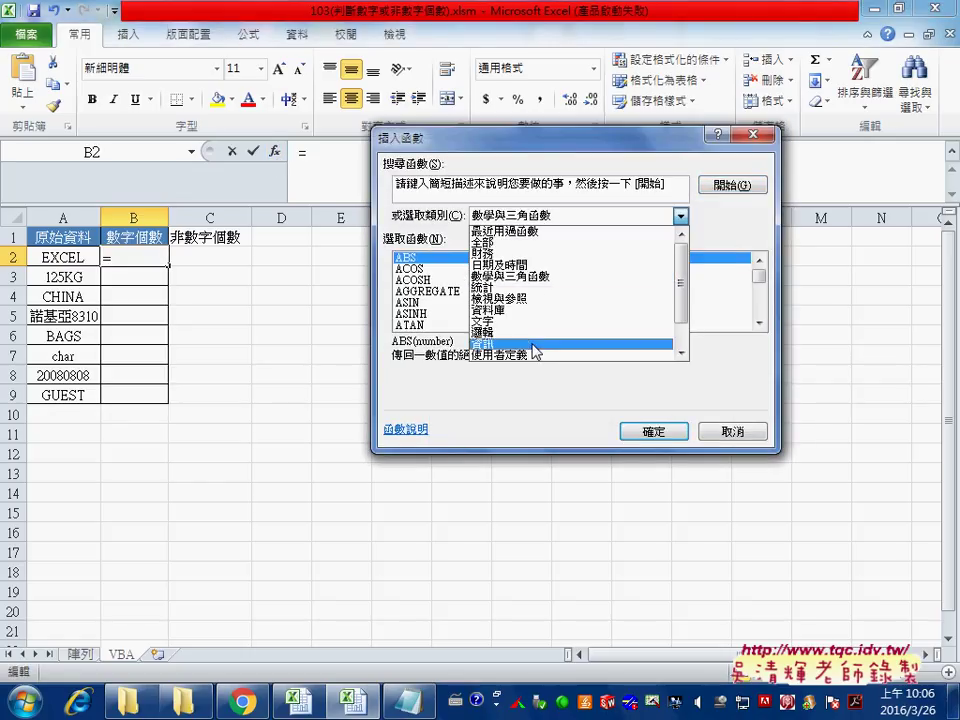
{"action": "left_click", "coordinate": [531, 358]}
{"action": "left_click", "coordinate": [400, 270]}
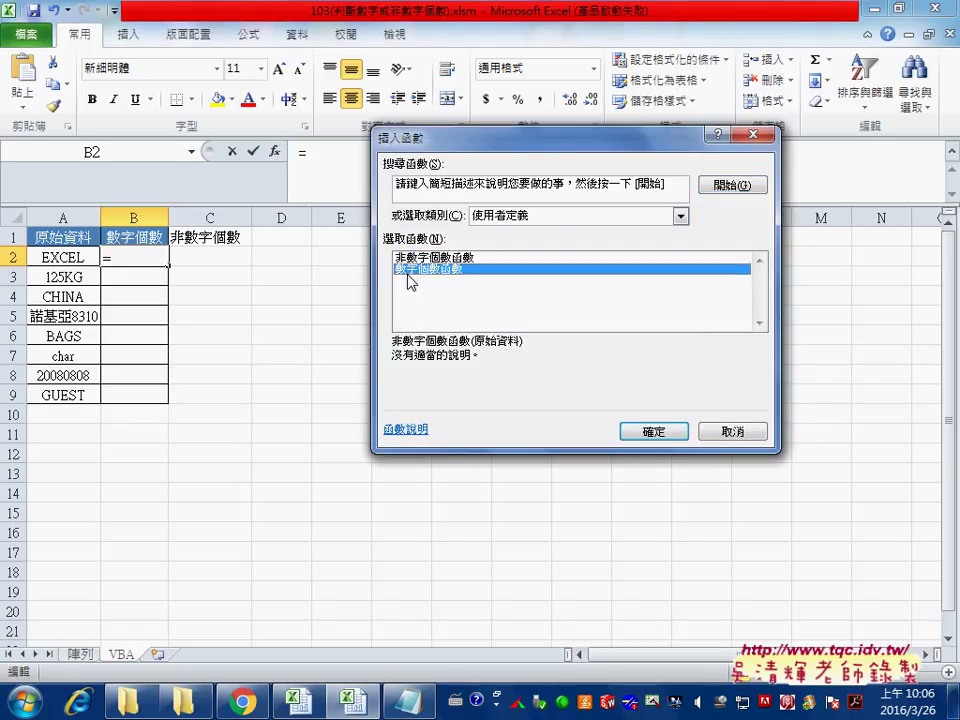
{"action": "left_click", "coordinate": [640, 433]}
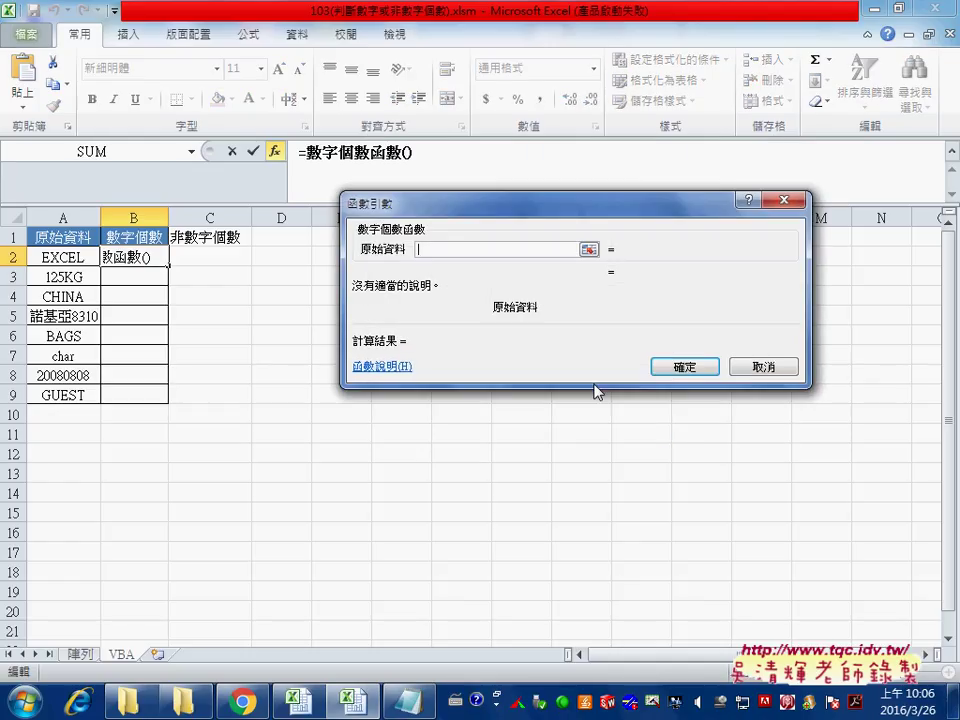
{"action": "left_click", "coordinate": [68, 258]}
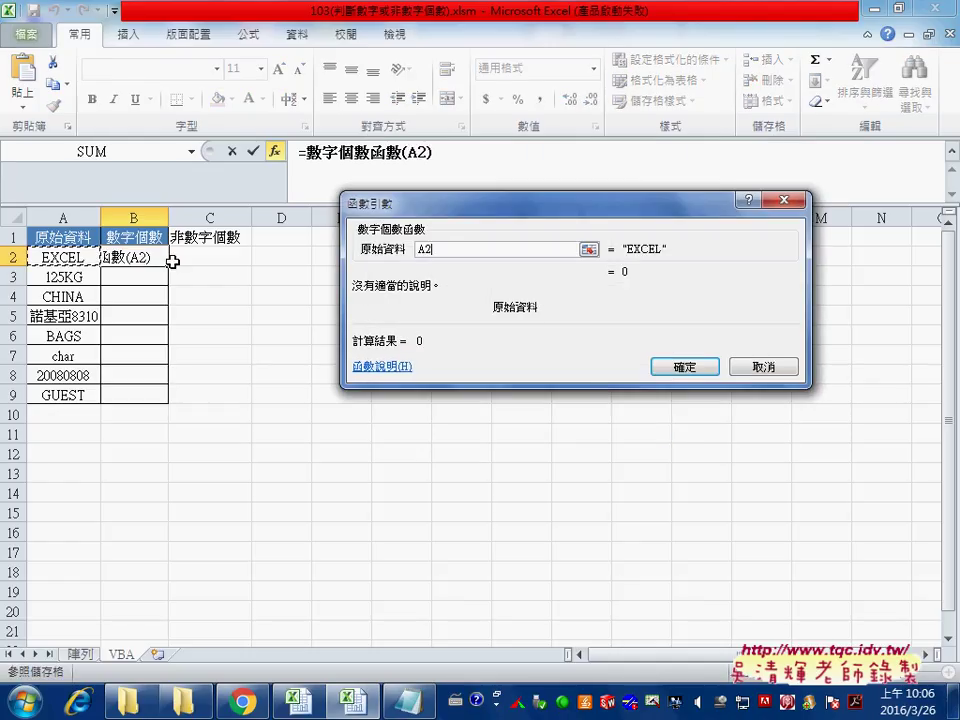
{"action": "left_click", "coordinate": [690, 367]}
{"action": "left_click_drag", "start_coordinate": [166, 266], "coordinate": [167, 397]}
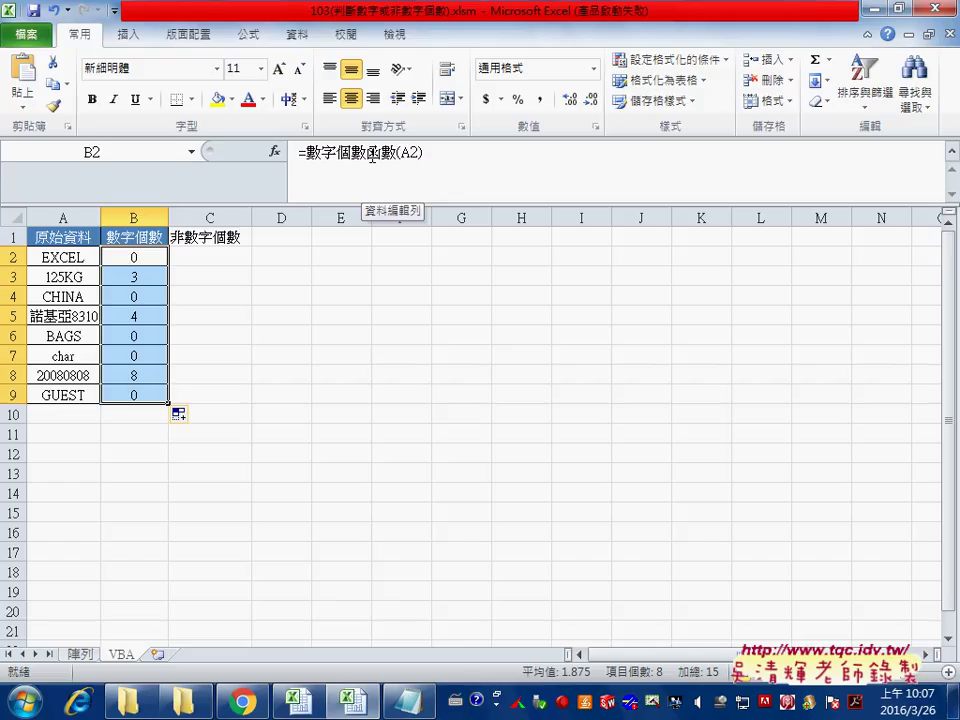
- Review D2's digit-count formula on the 陣列 sheet, then switch to Chrome
{"action": "left_click", "coordinate": [80, 653]}
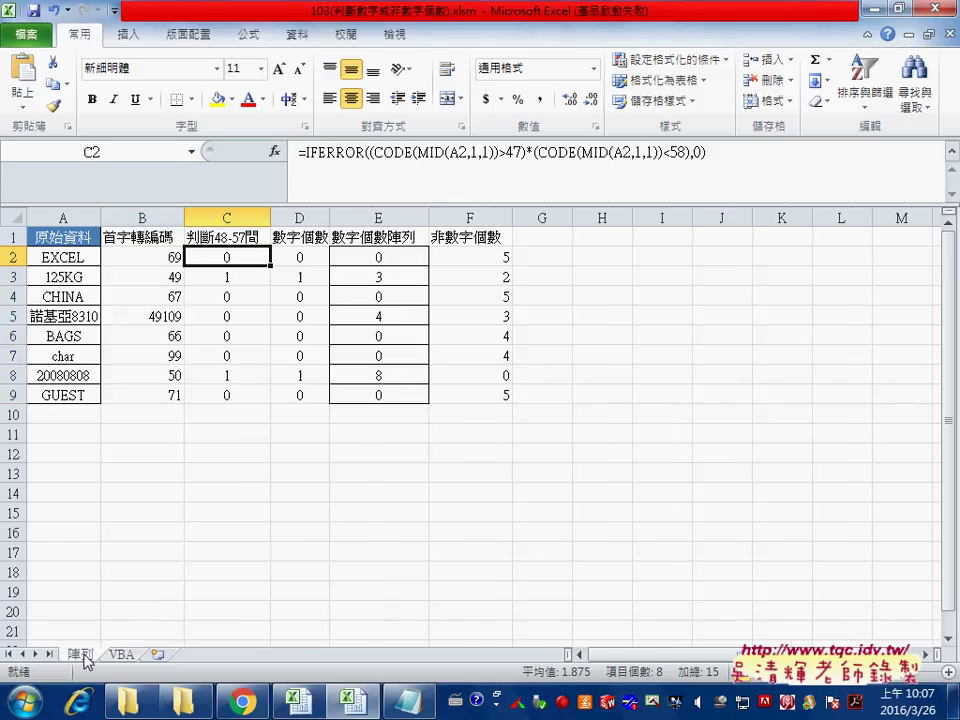
{"action": "left_click", "coordinate": [297, 257]}
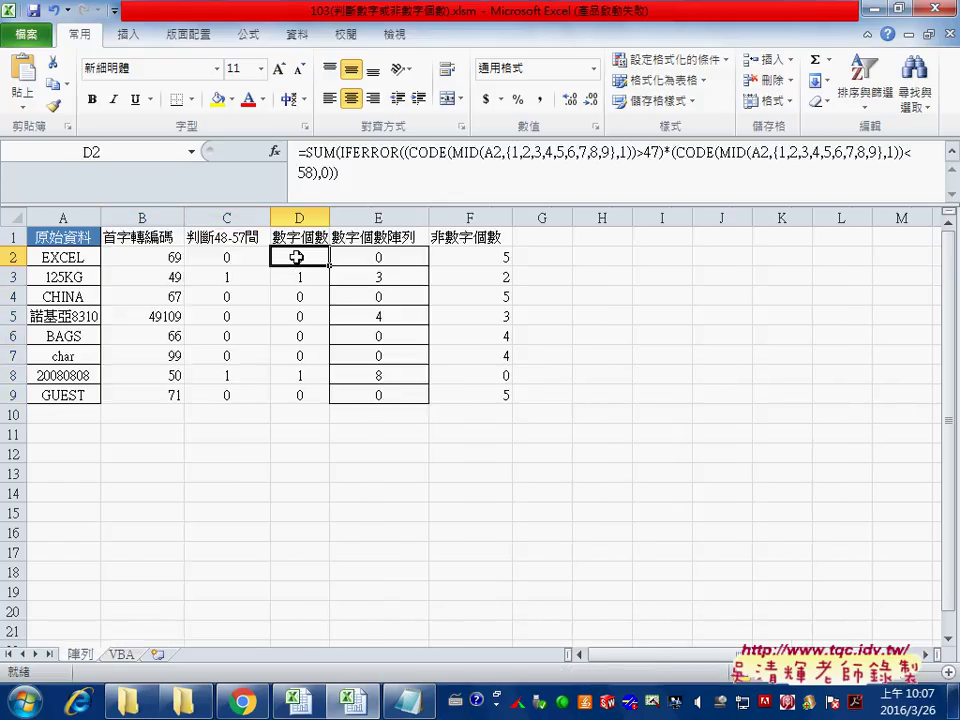
{"action": "left_click", "coordinate": [253, 706]}
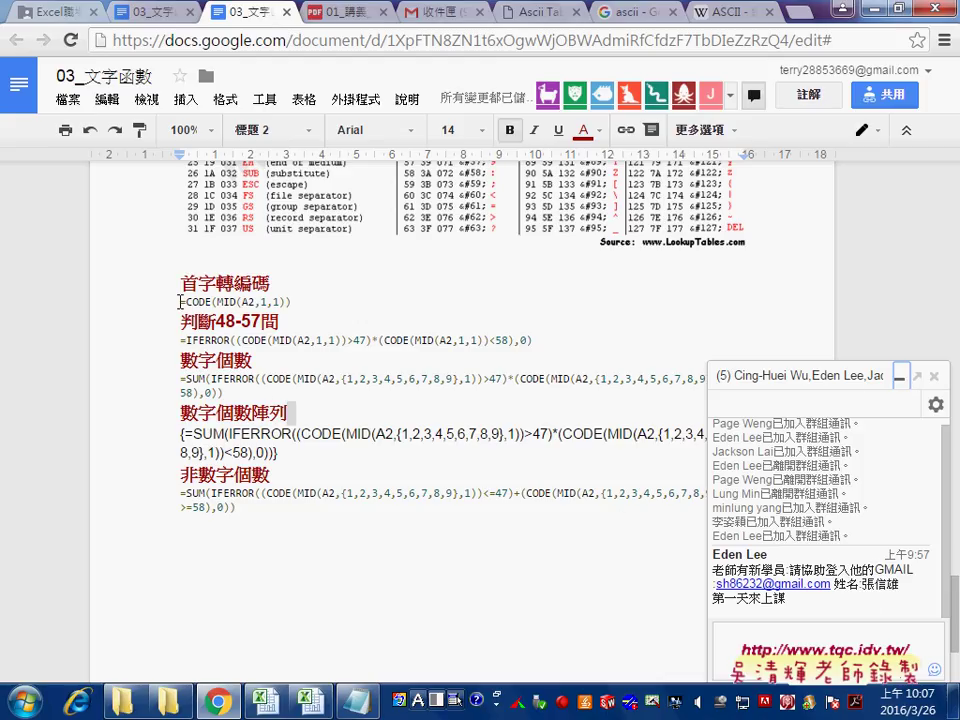
- Highlight the IFERROR comparisons, fallback 0 and position array in the notes' formulas
{"action": "left_click_drag", "start_coordinate": [181, 301], "coordinate": [280, 301]}
{"action": "left_click", "coordinate": [223, 380]}
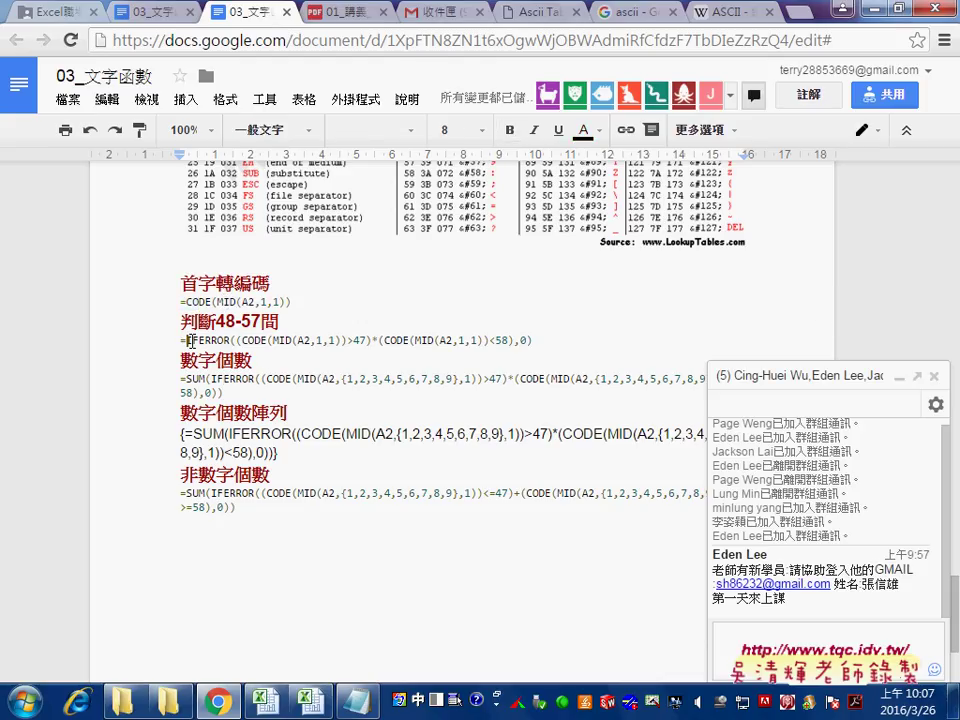
{"action": "left_click_drag", "start_coordinate": [188, 340], "coordinate": [231, 341]}
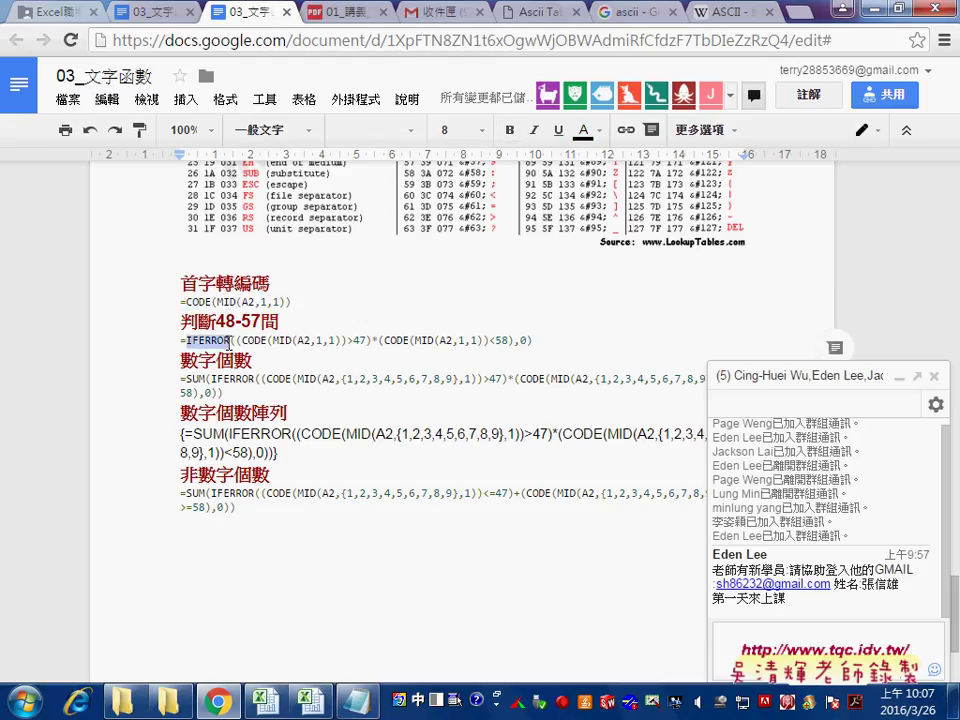
{"action": "left_click", "coordinate": [512, 340]}
{"action": "left_click_drag", "start_coordinate": [512, 340], "coordinate": [236, 340]}
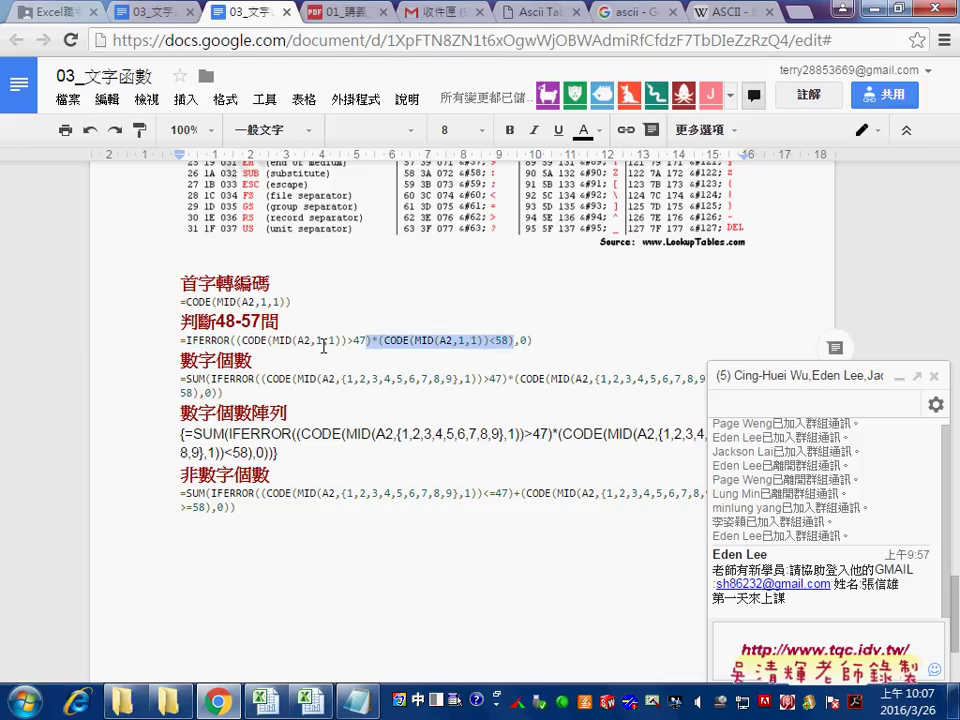
{"action": "double_click", "coordinate": [524, 340]}
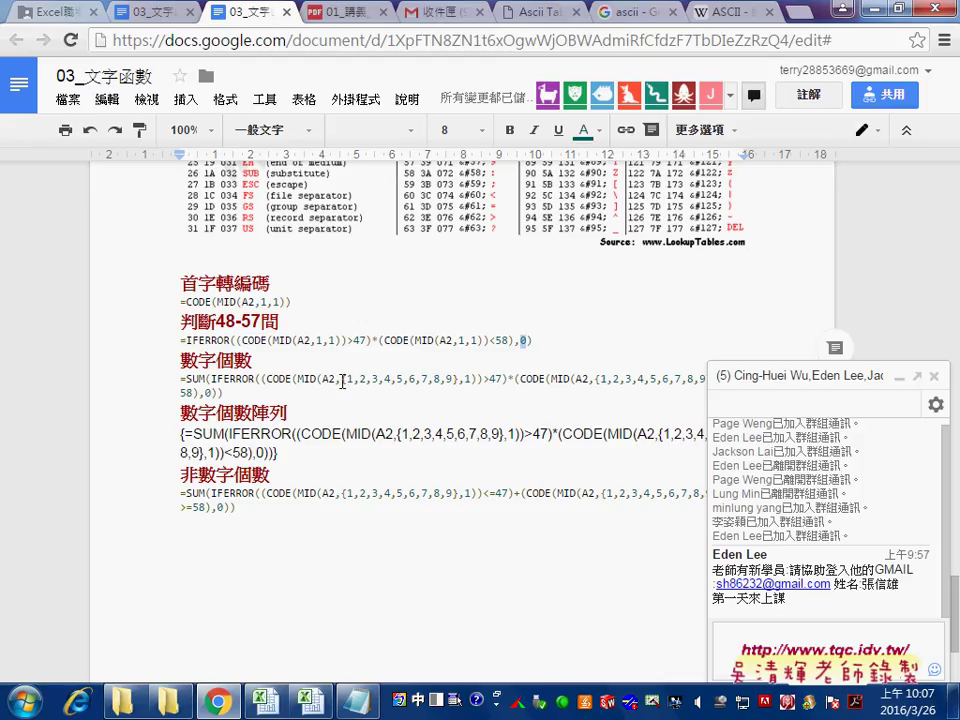
{"action": "left_click_drag", "start_coordinate": [341, 380], "coordinate": [461, 378]}
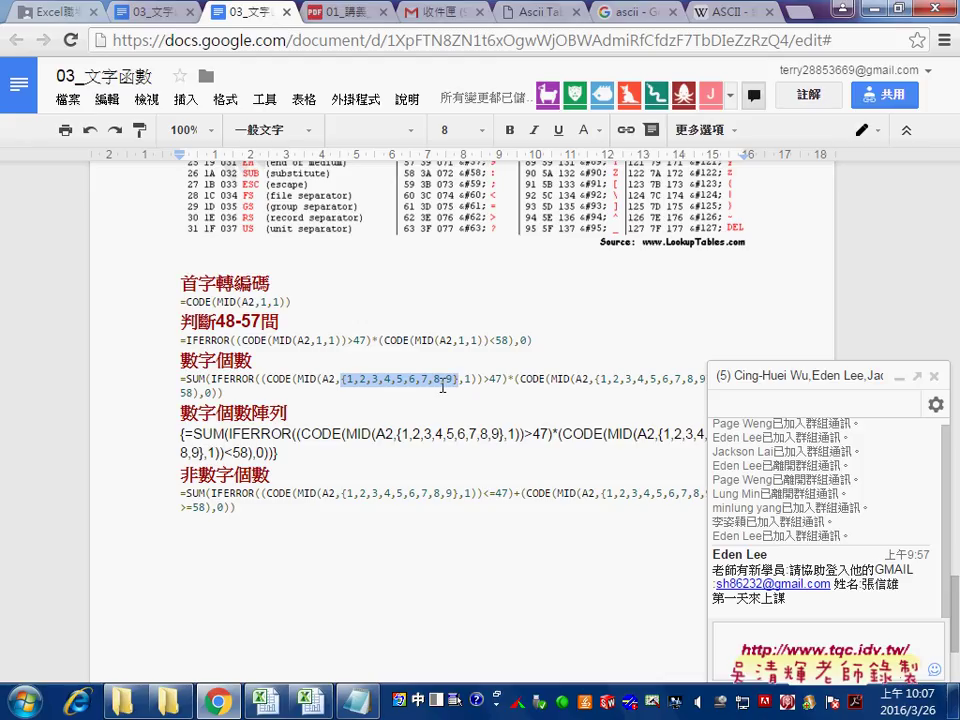
{"action": "left_click", "coordinate": [369, 413]}
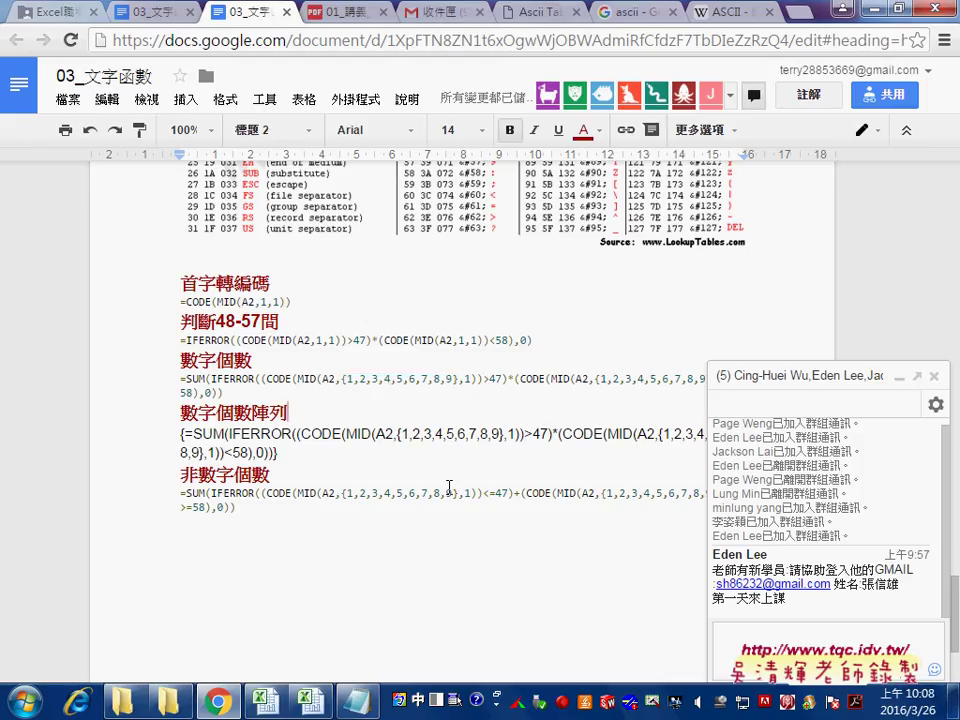
- Minimize the group chat window and highlight the 數字個數陣列 heading
{"action": "left_click", "coordinate": [336, 478]}
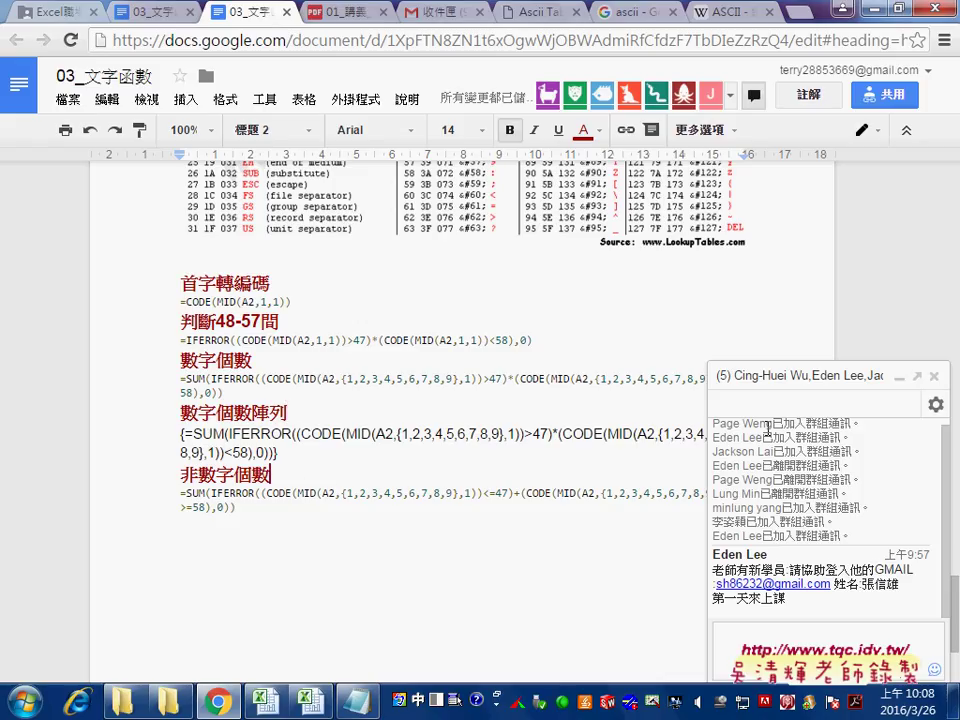
{"action": "left_click", "coordinate": [922, 376]}
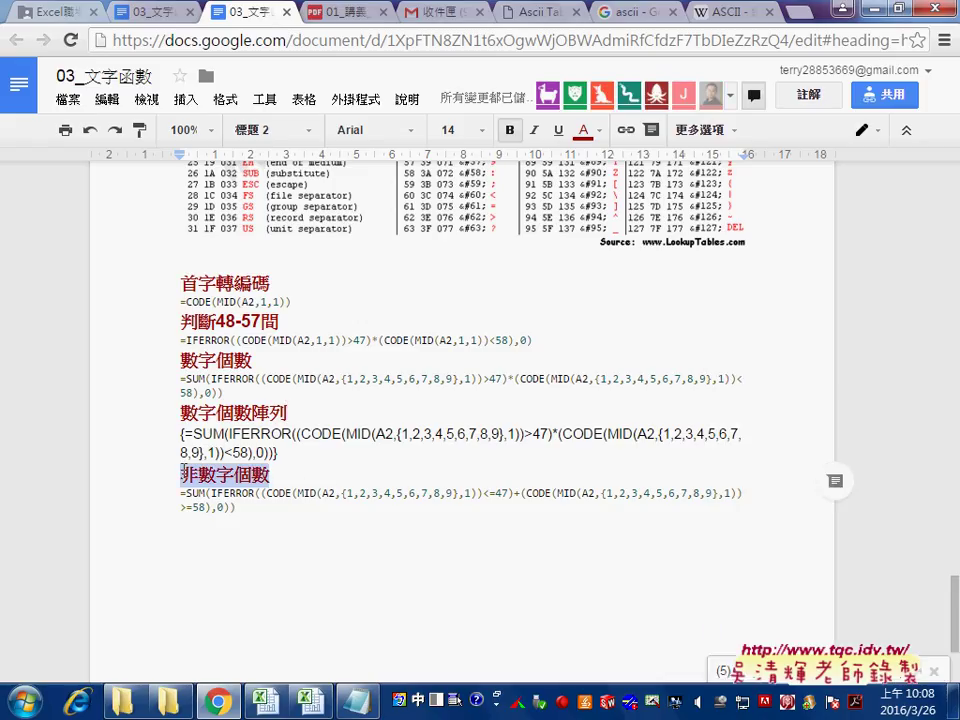
{"action": "left_click_drag", "start_coordinate": [181, 412], "coordinate": [313, 412]}
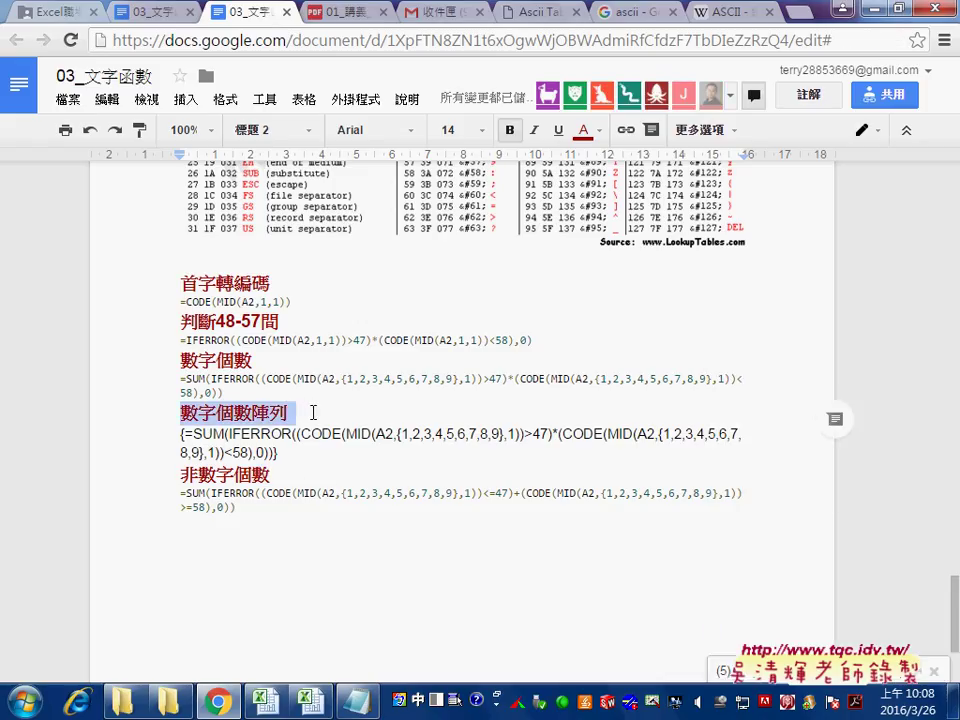